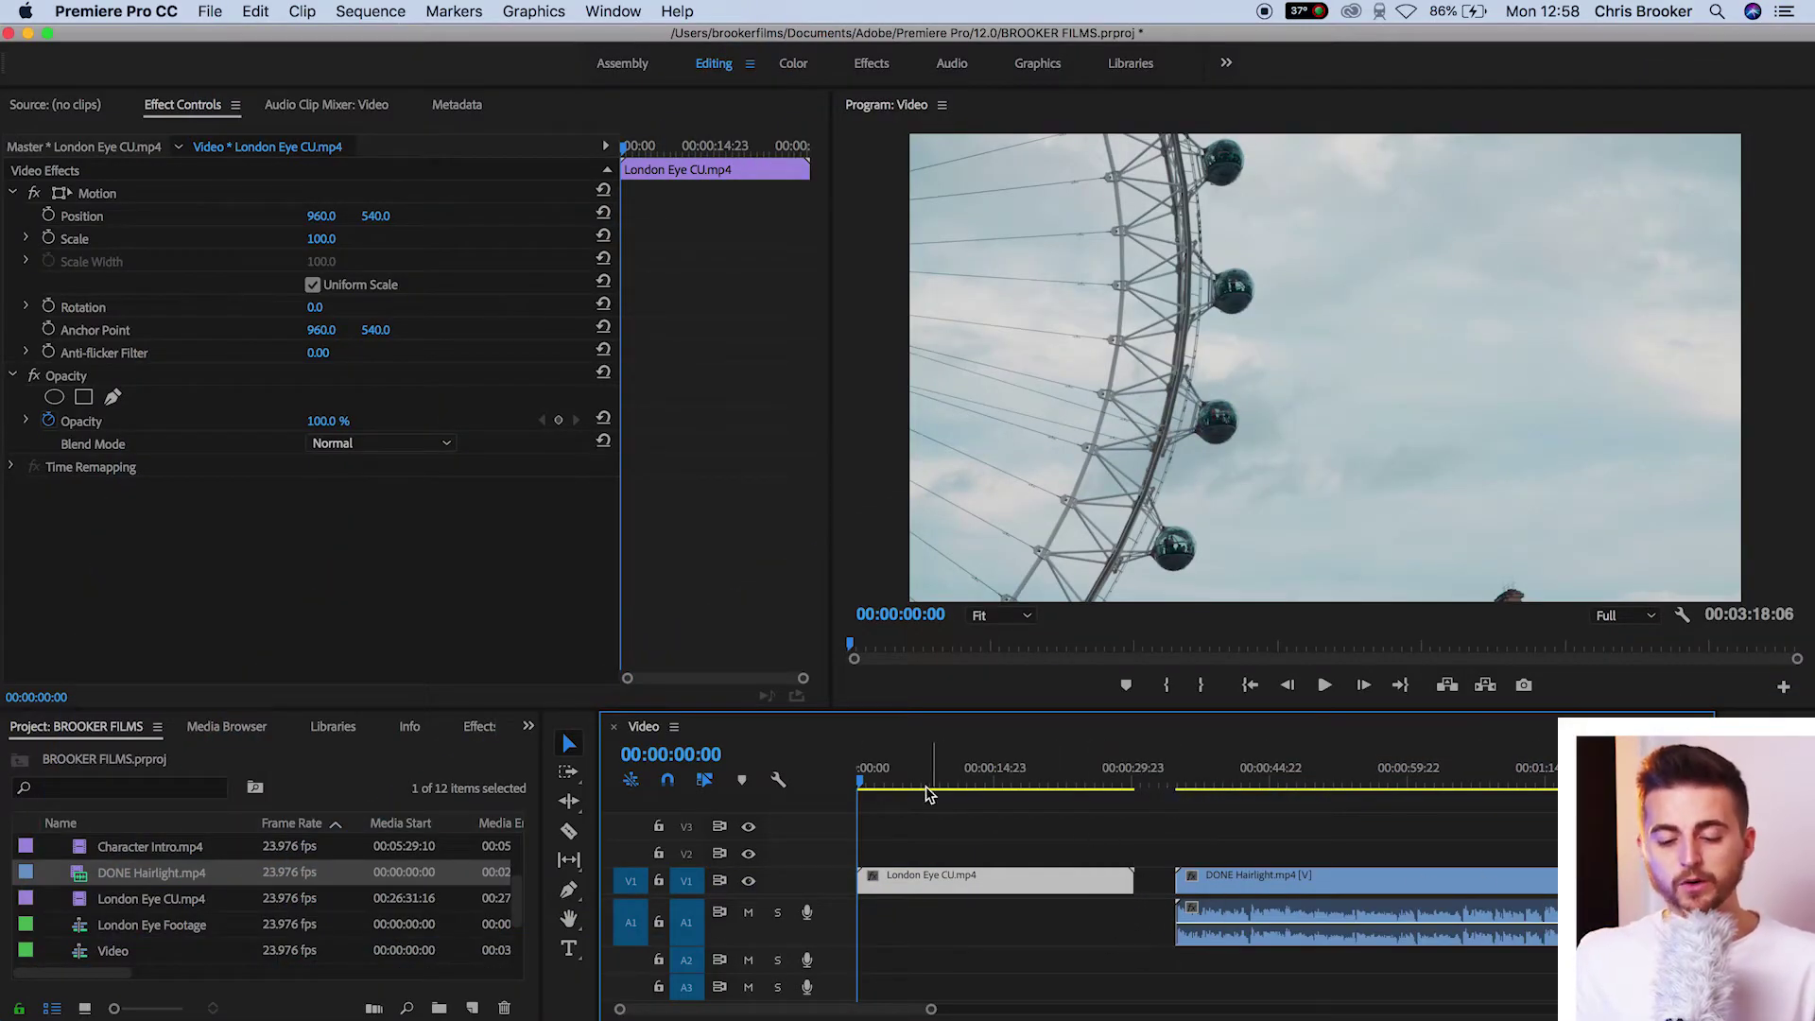
Step: Scrub through the London Eye clip and the DONE Hairlight talking-head clip to preview them
mouse_move(927, 794)
left_mouse_down()
mouse_move(968, 800)
mouse_move(934, 809)
left_mouse_up()
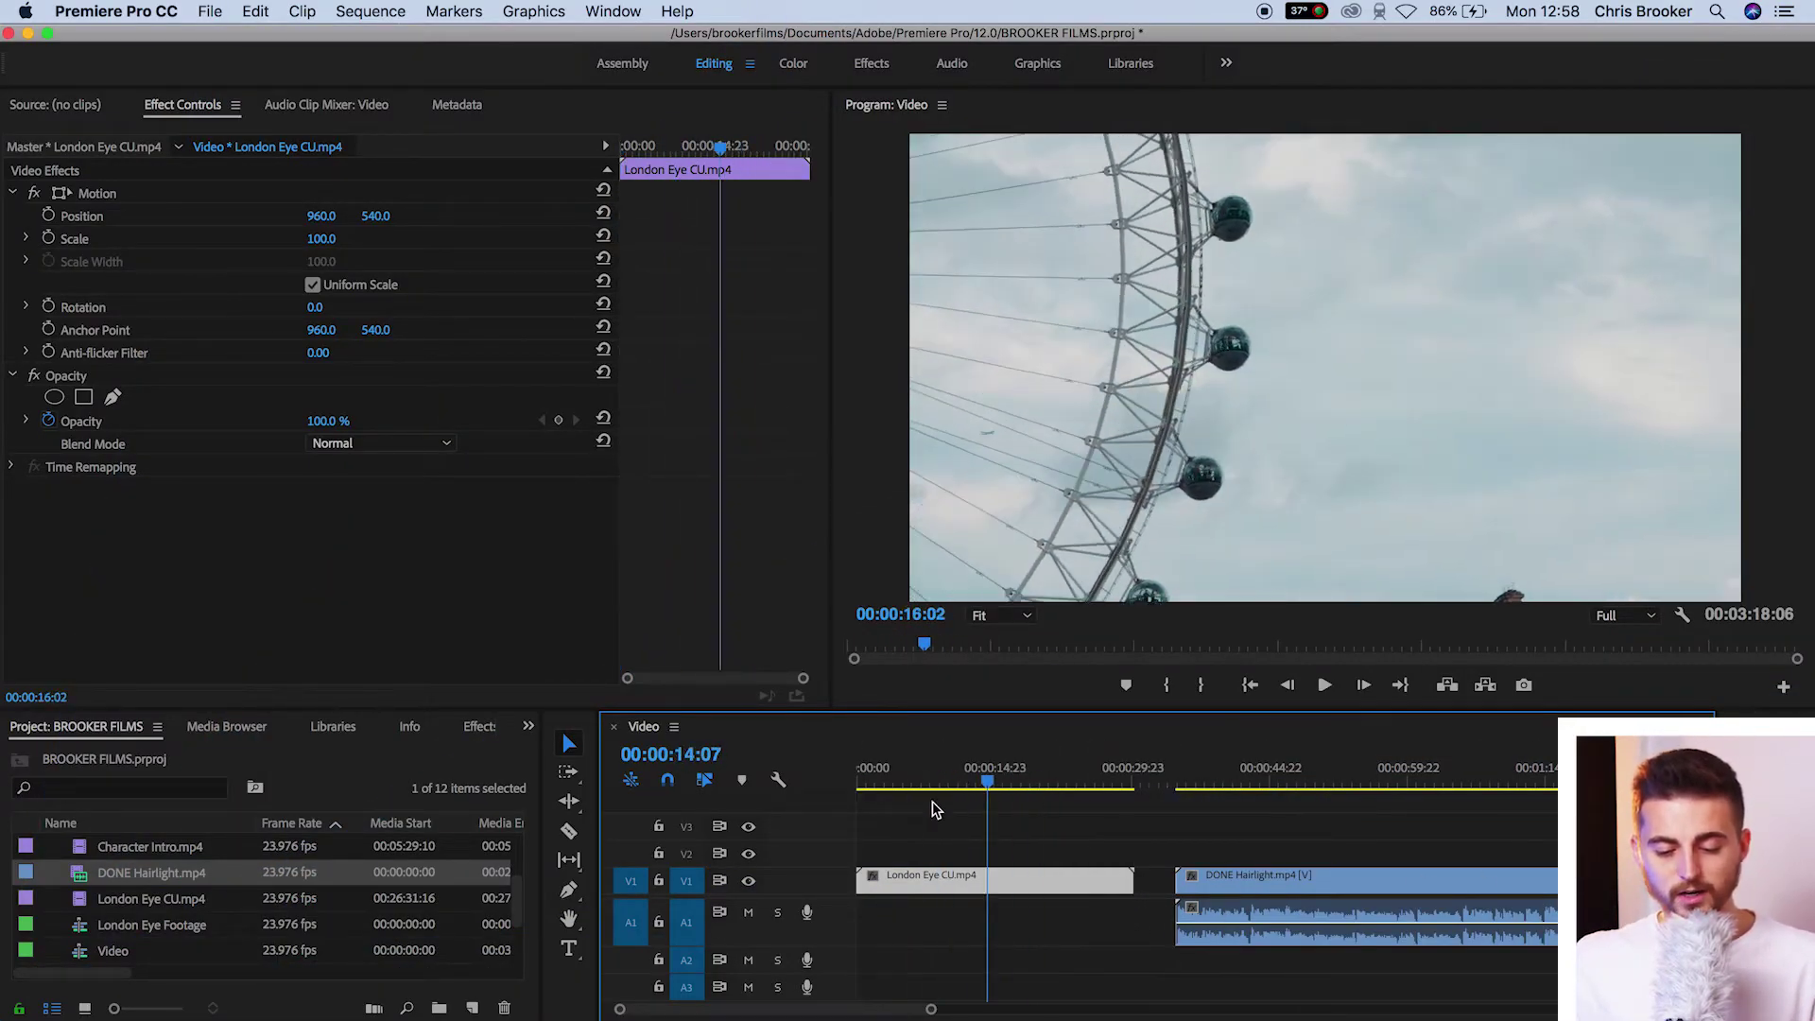
left_click(1072, 806)
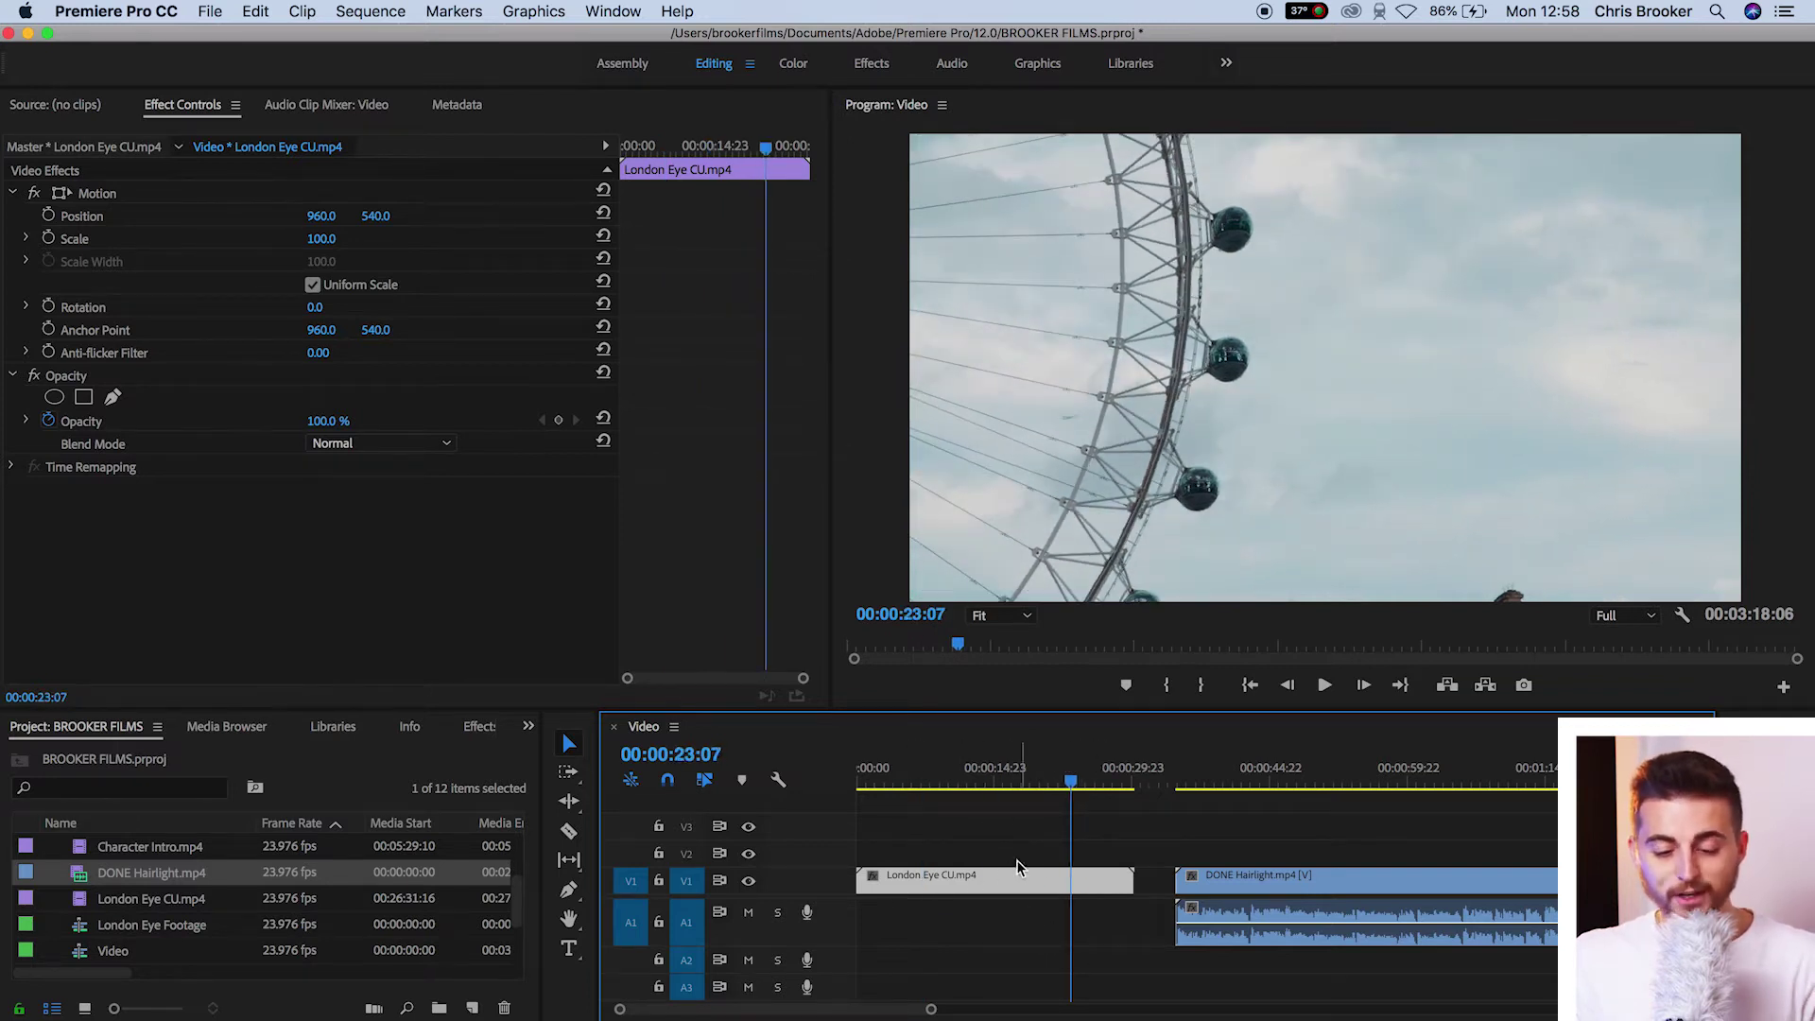
left_click_drag(1093, 798, 1253, 789)
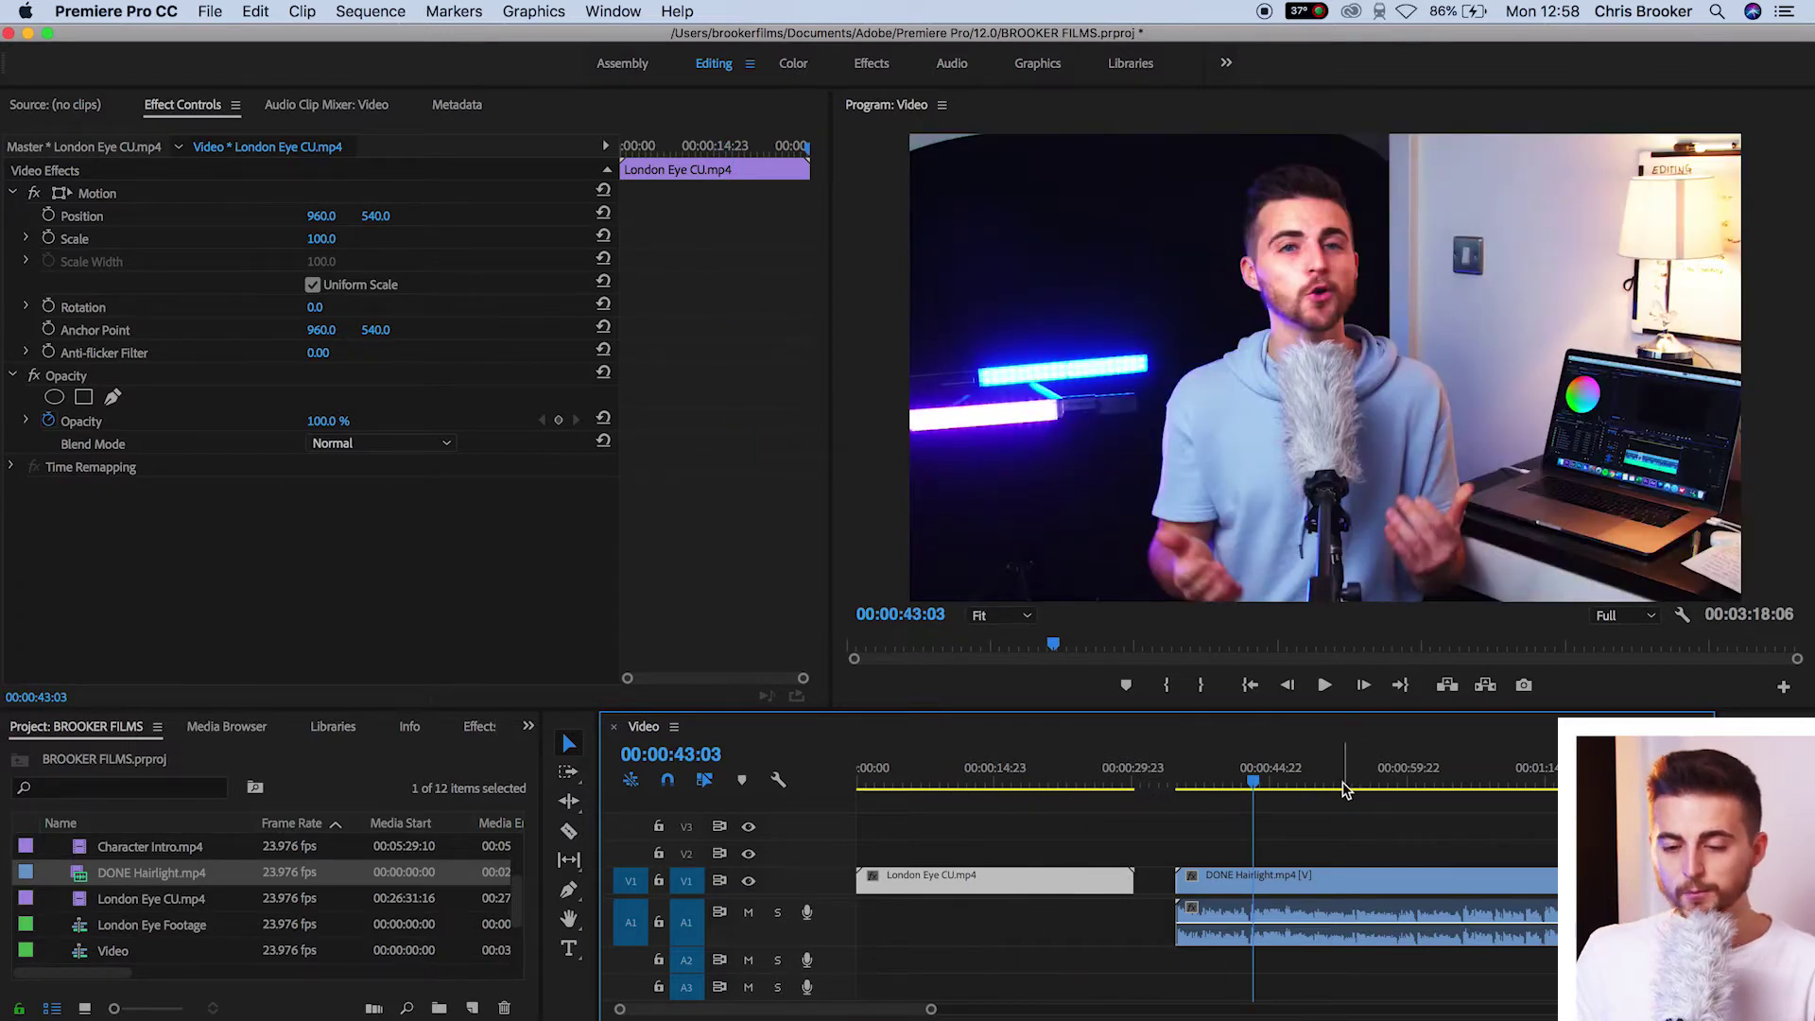
left_click(1284, 919)
left_click(1214, 787)
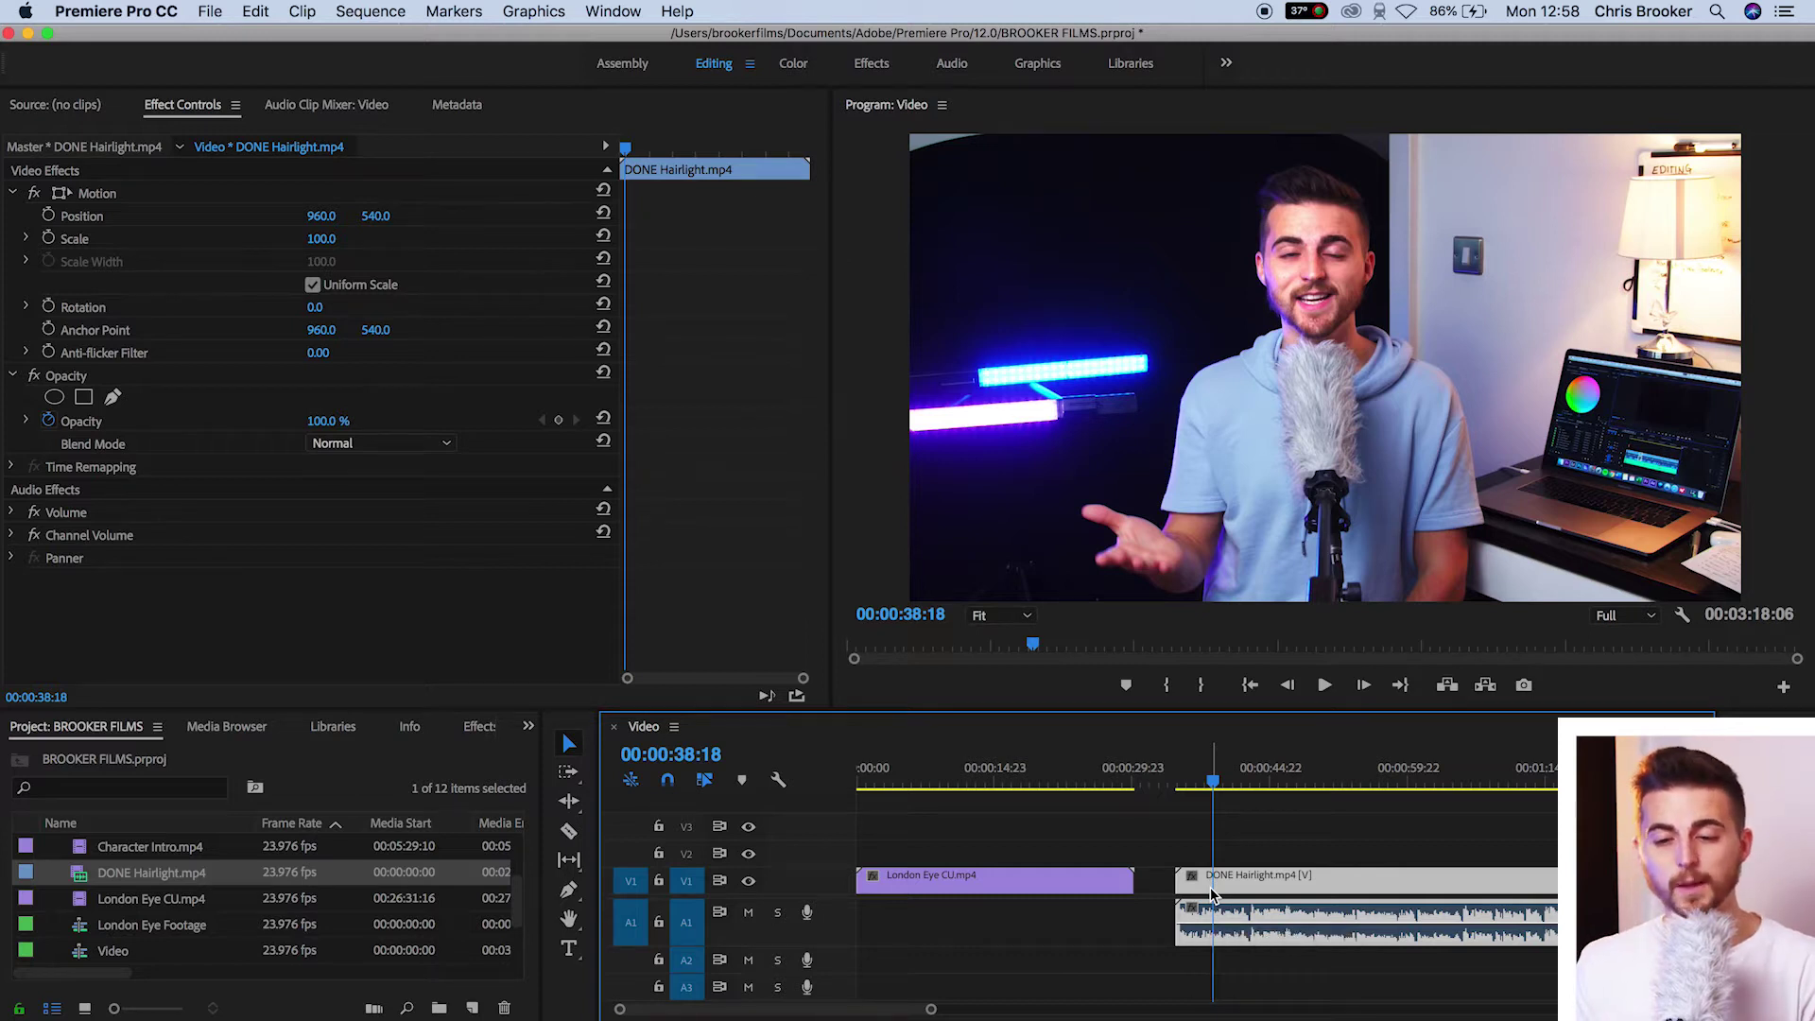
left_click_drag(1080, 770, 1074, 767)
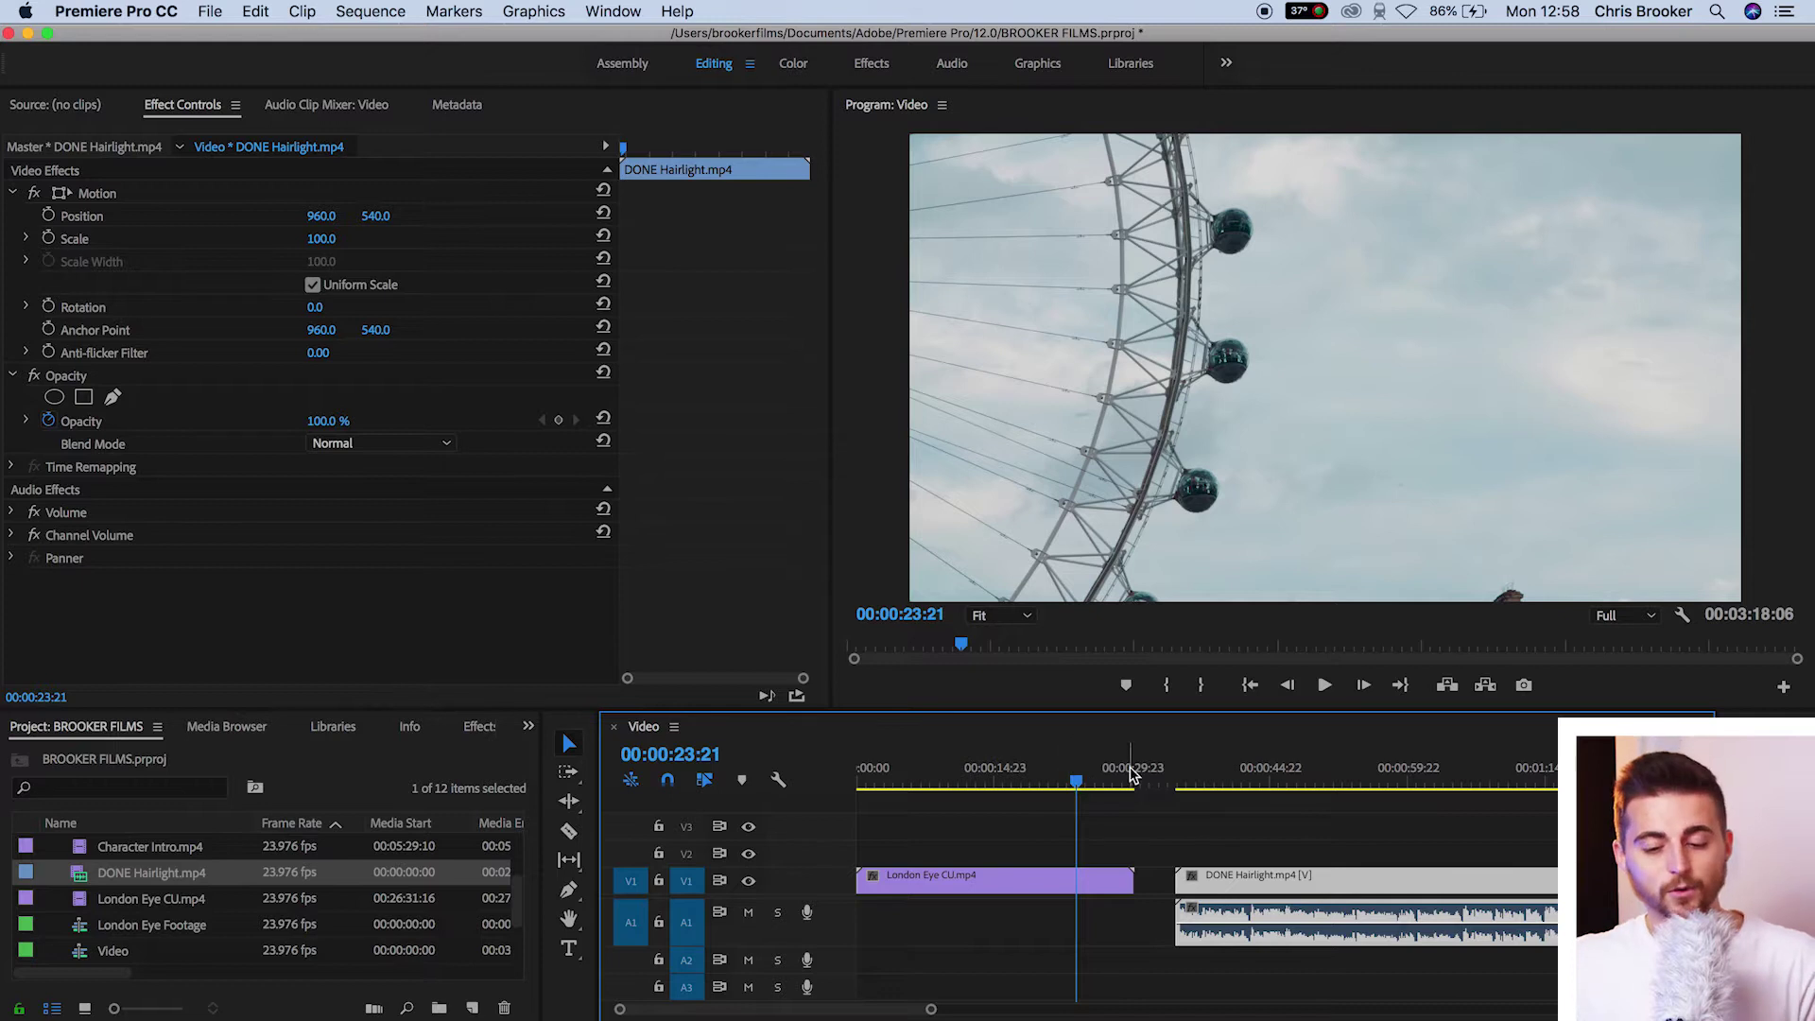
Step: Set the London Eye CU clip's Opacity to 0% with a keyframe at 00:00:02:06
left_click(954, 884)
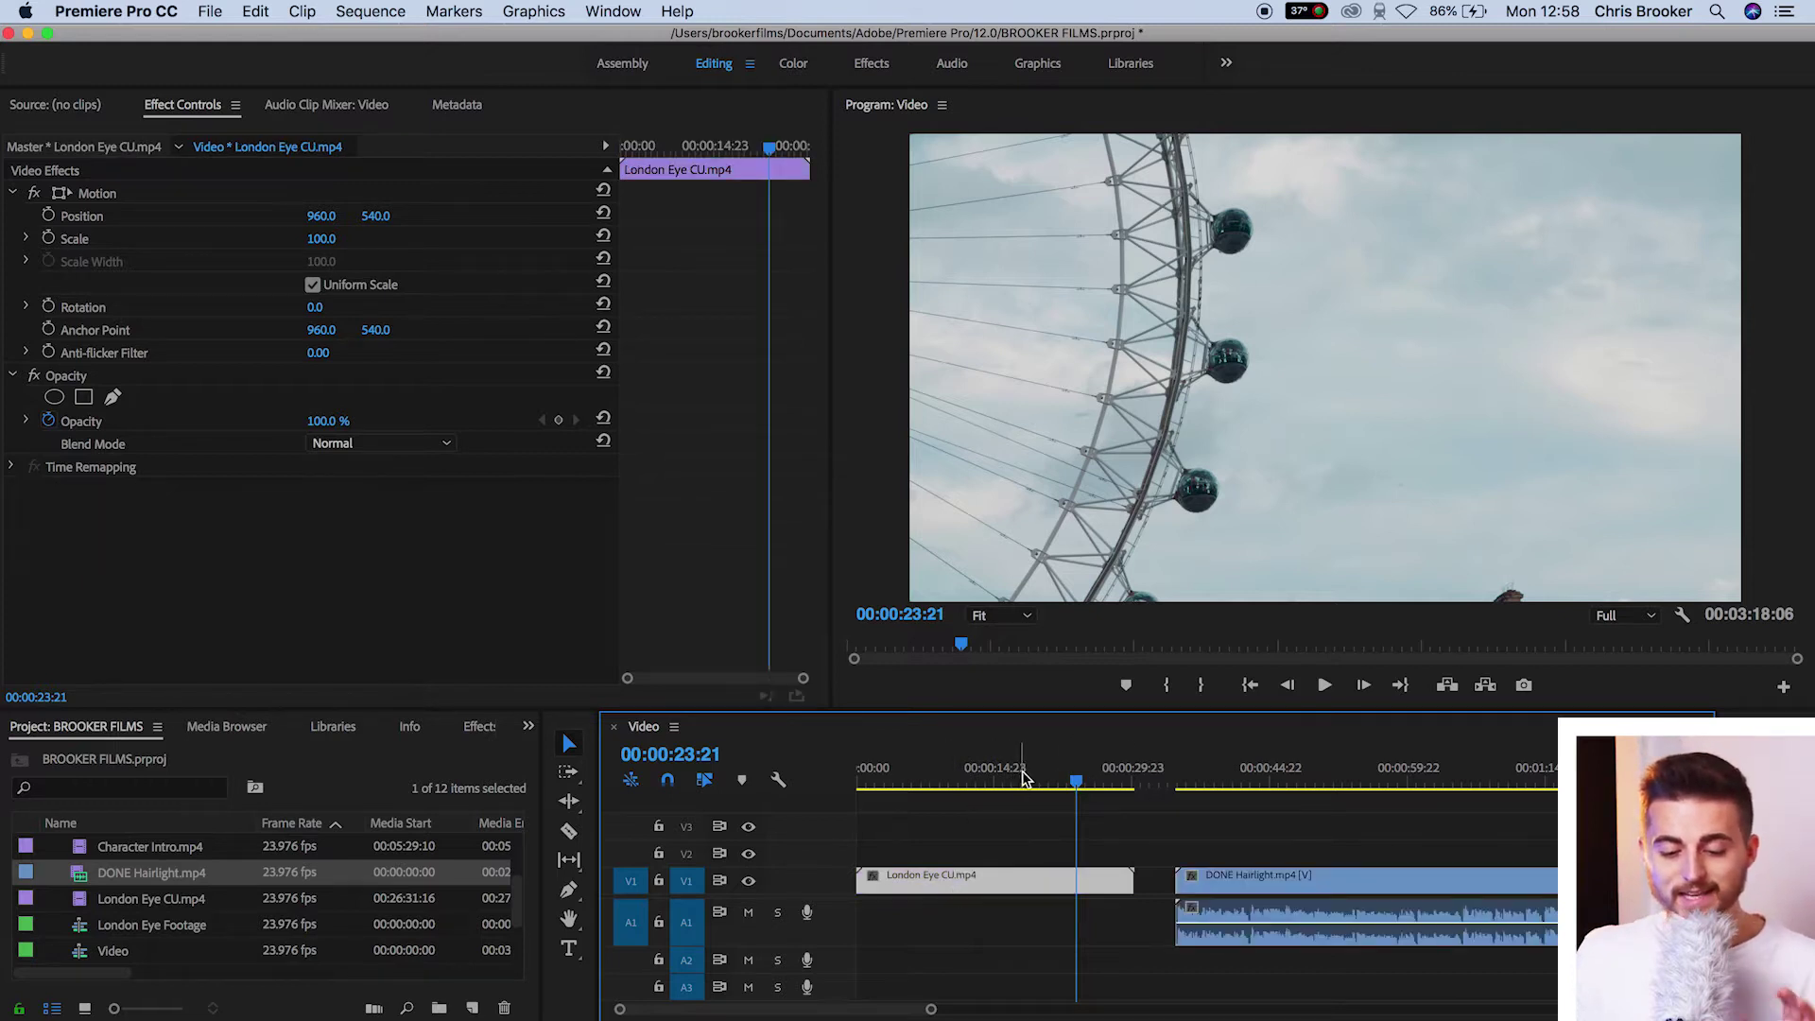
left_click_drag(1023, 775, 880, 793)
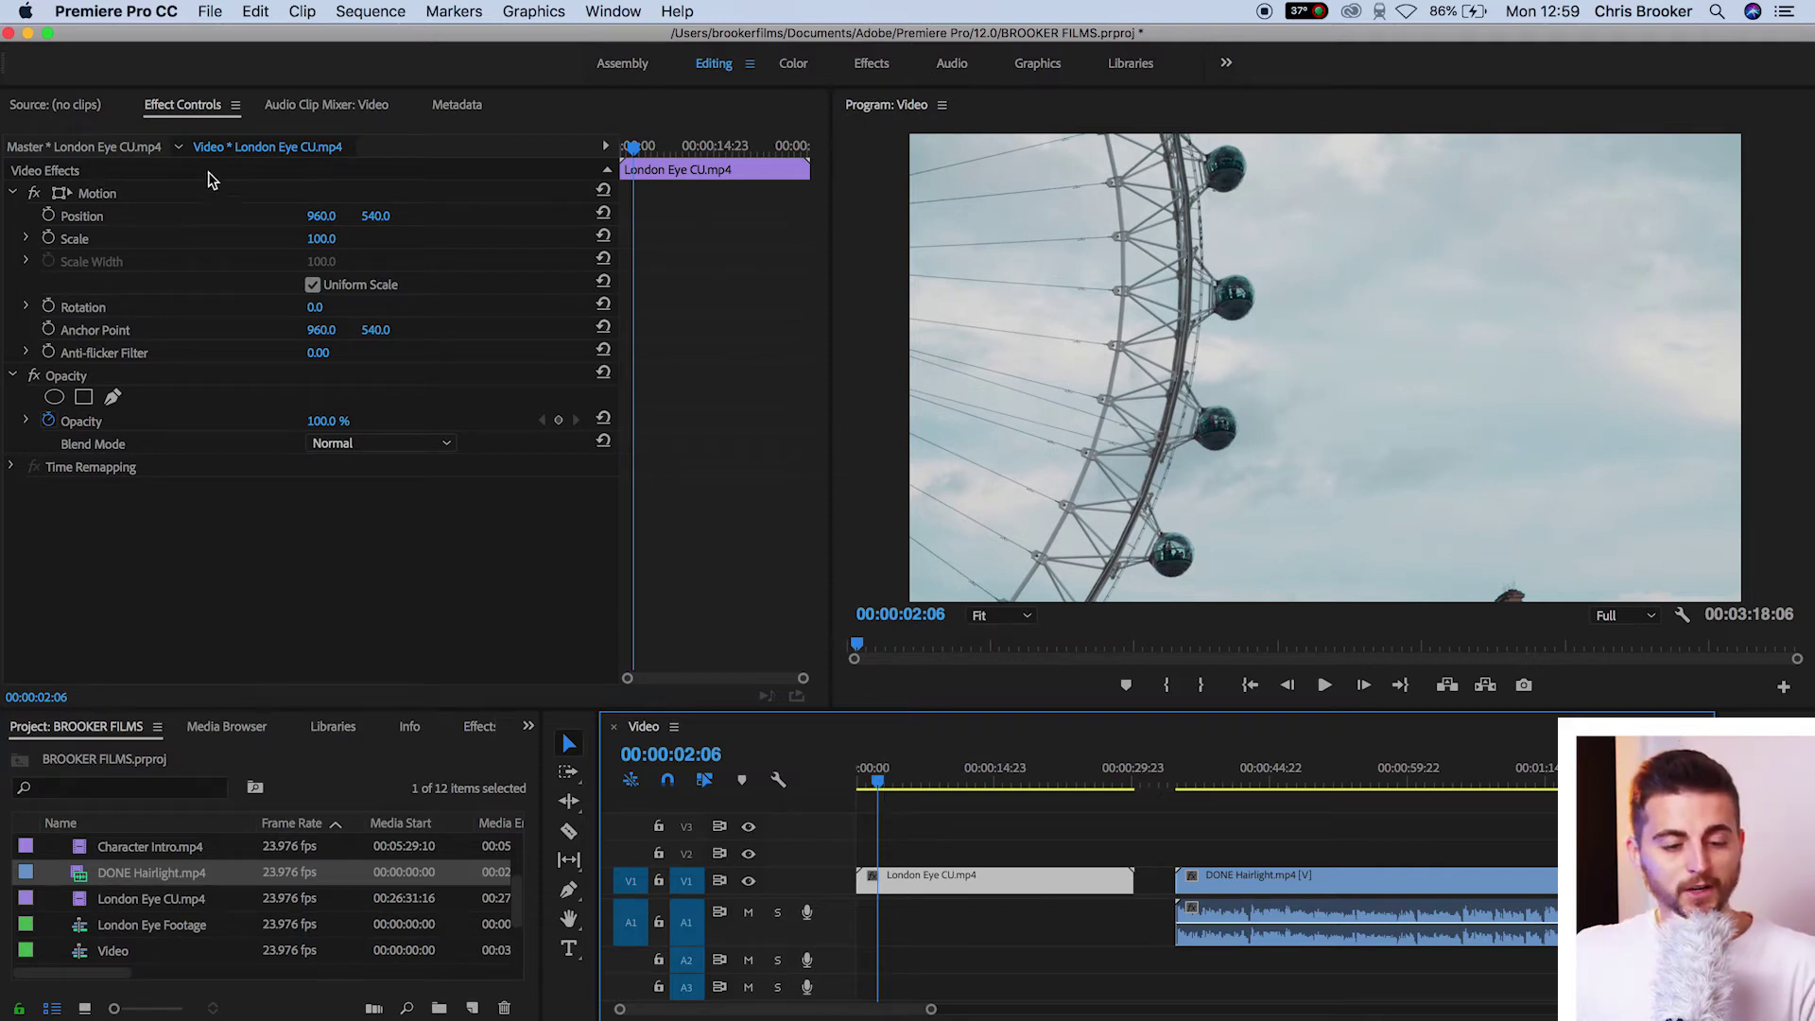
left_click(69, 377)
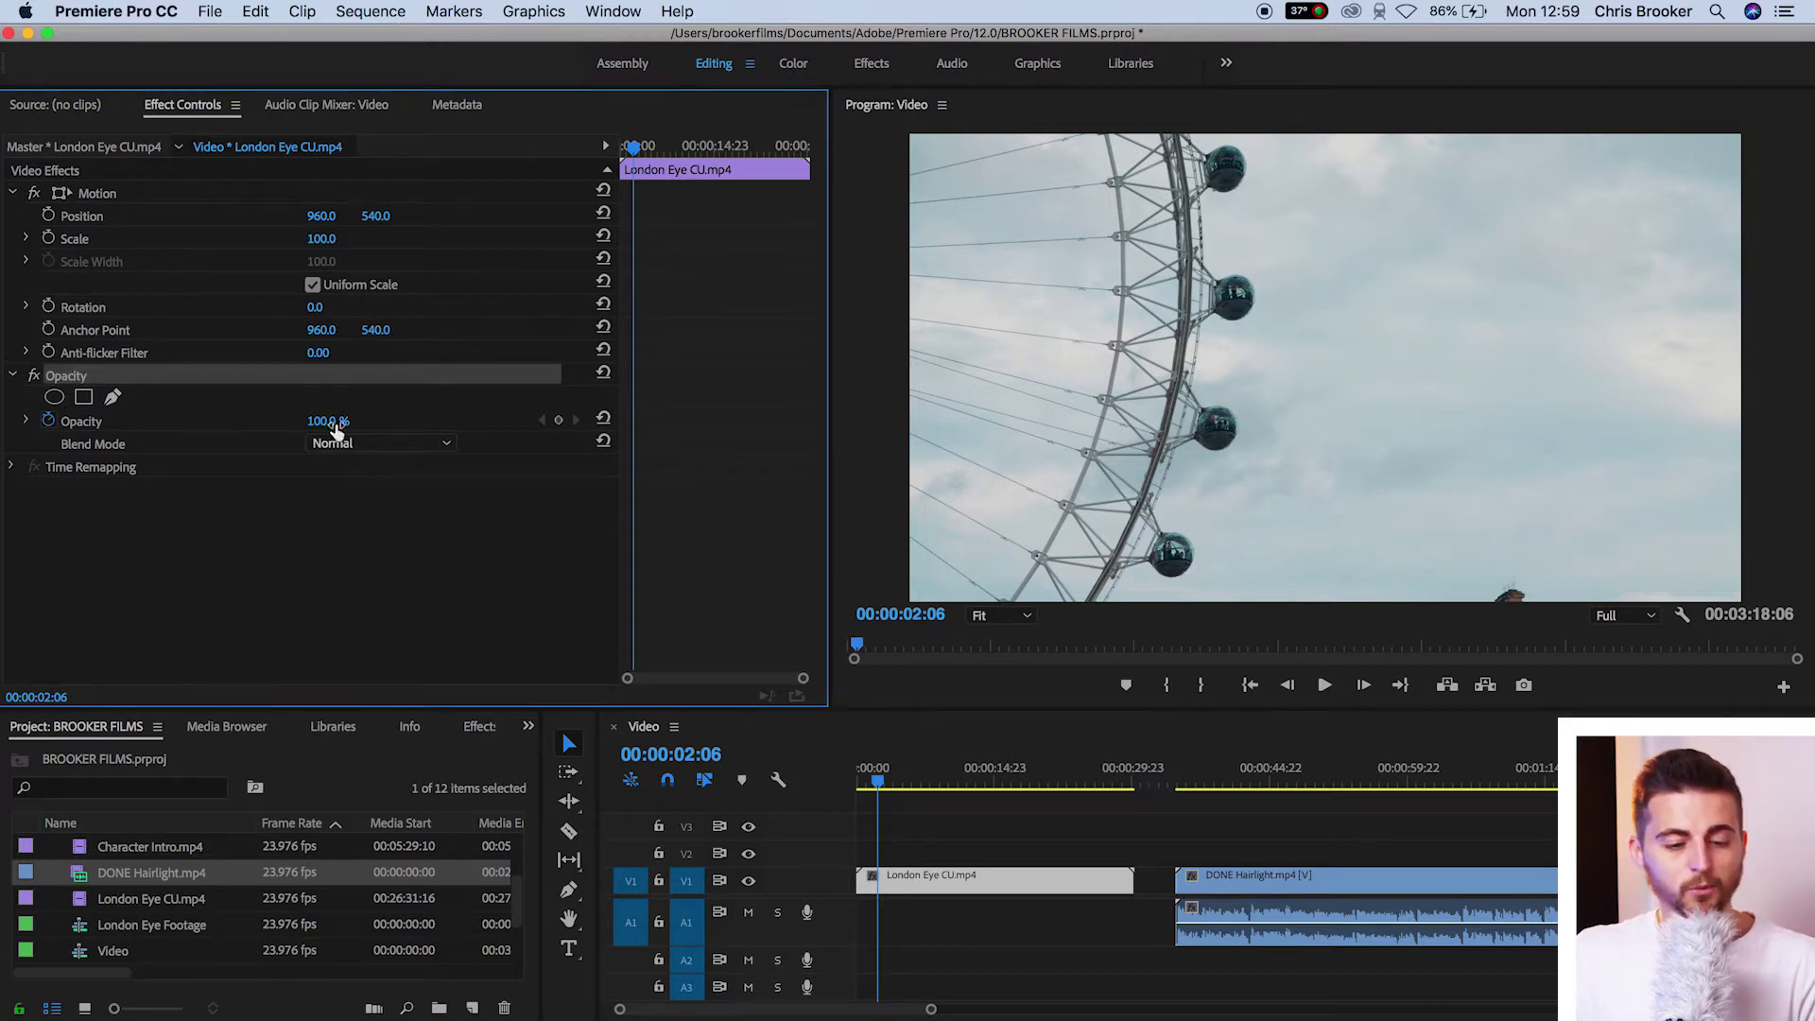
left_click_drag(328, 420, 275, 421)
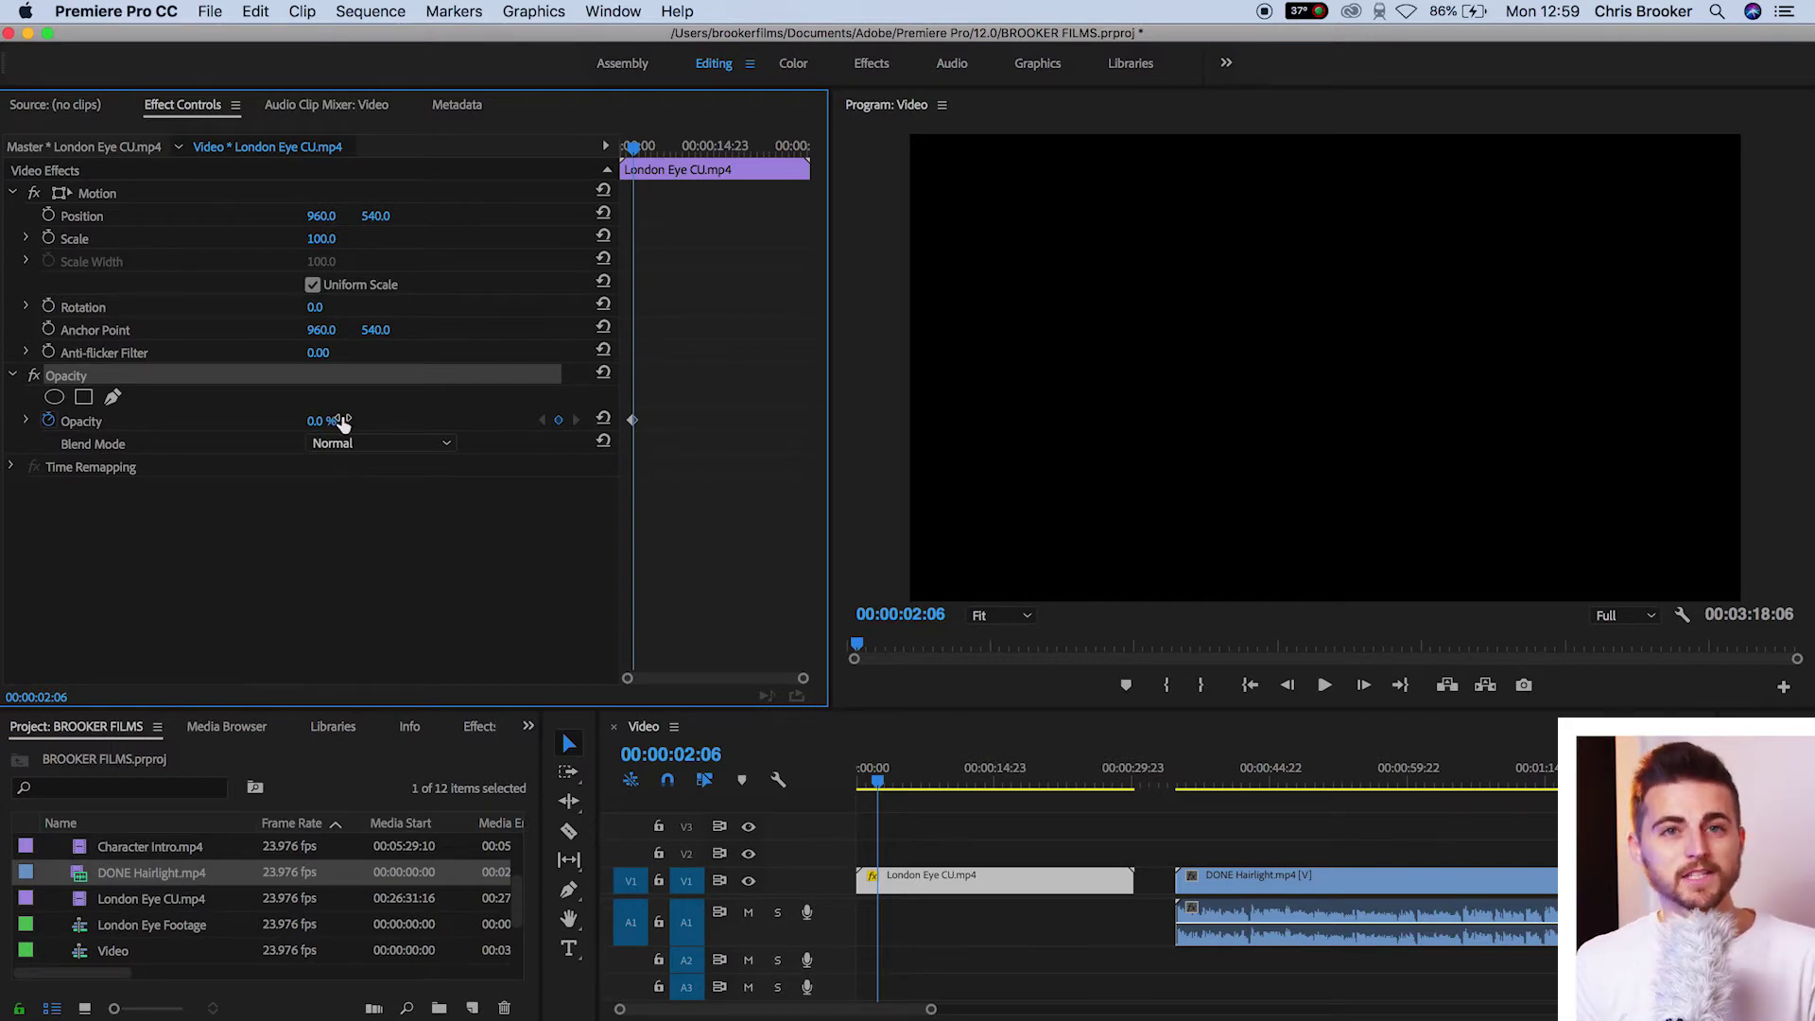
left_click(633, 421)
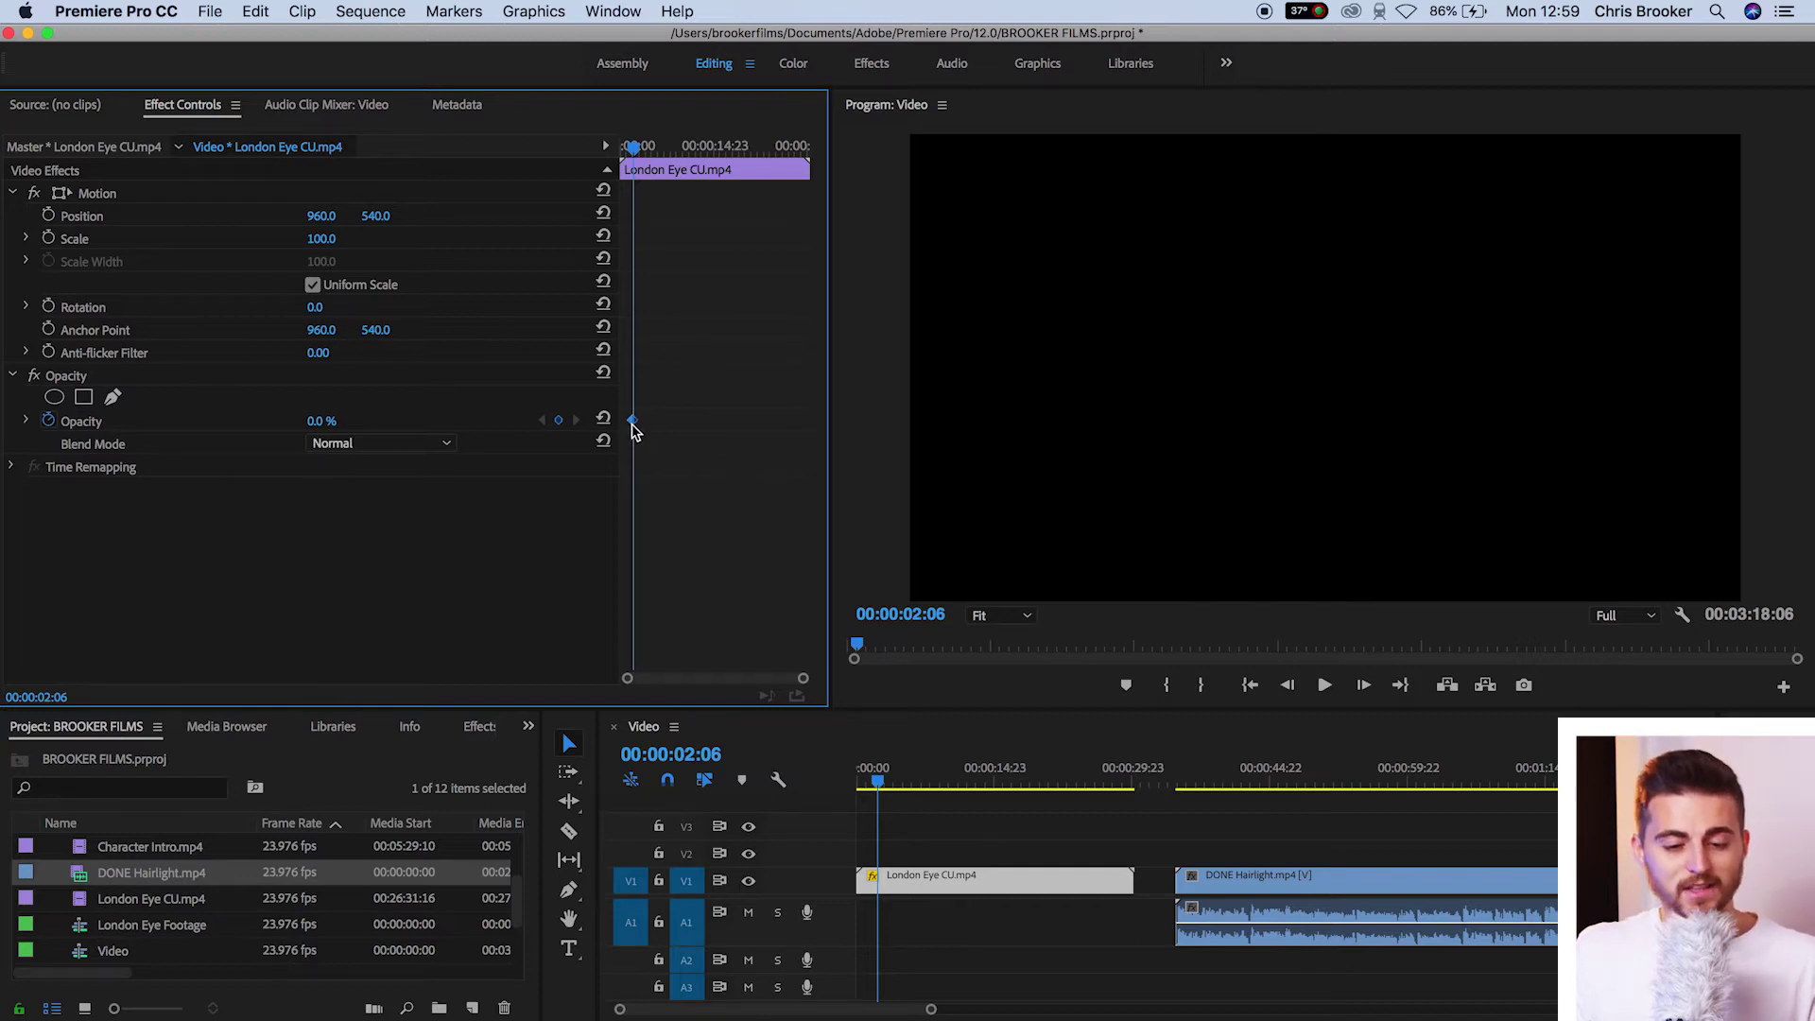
key("Delete")
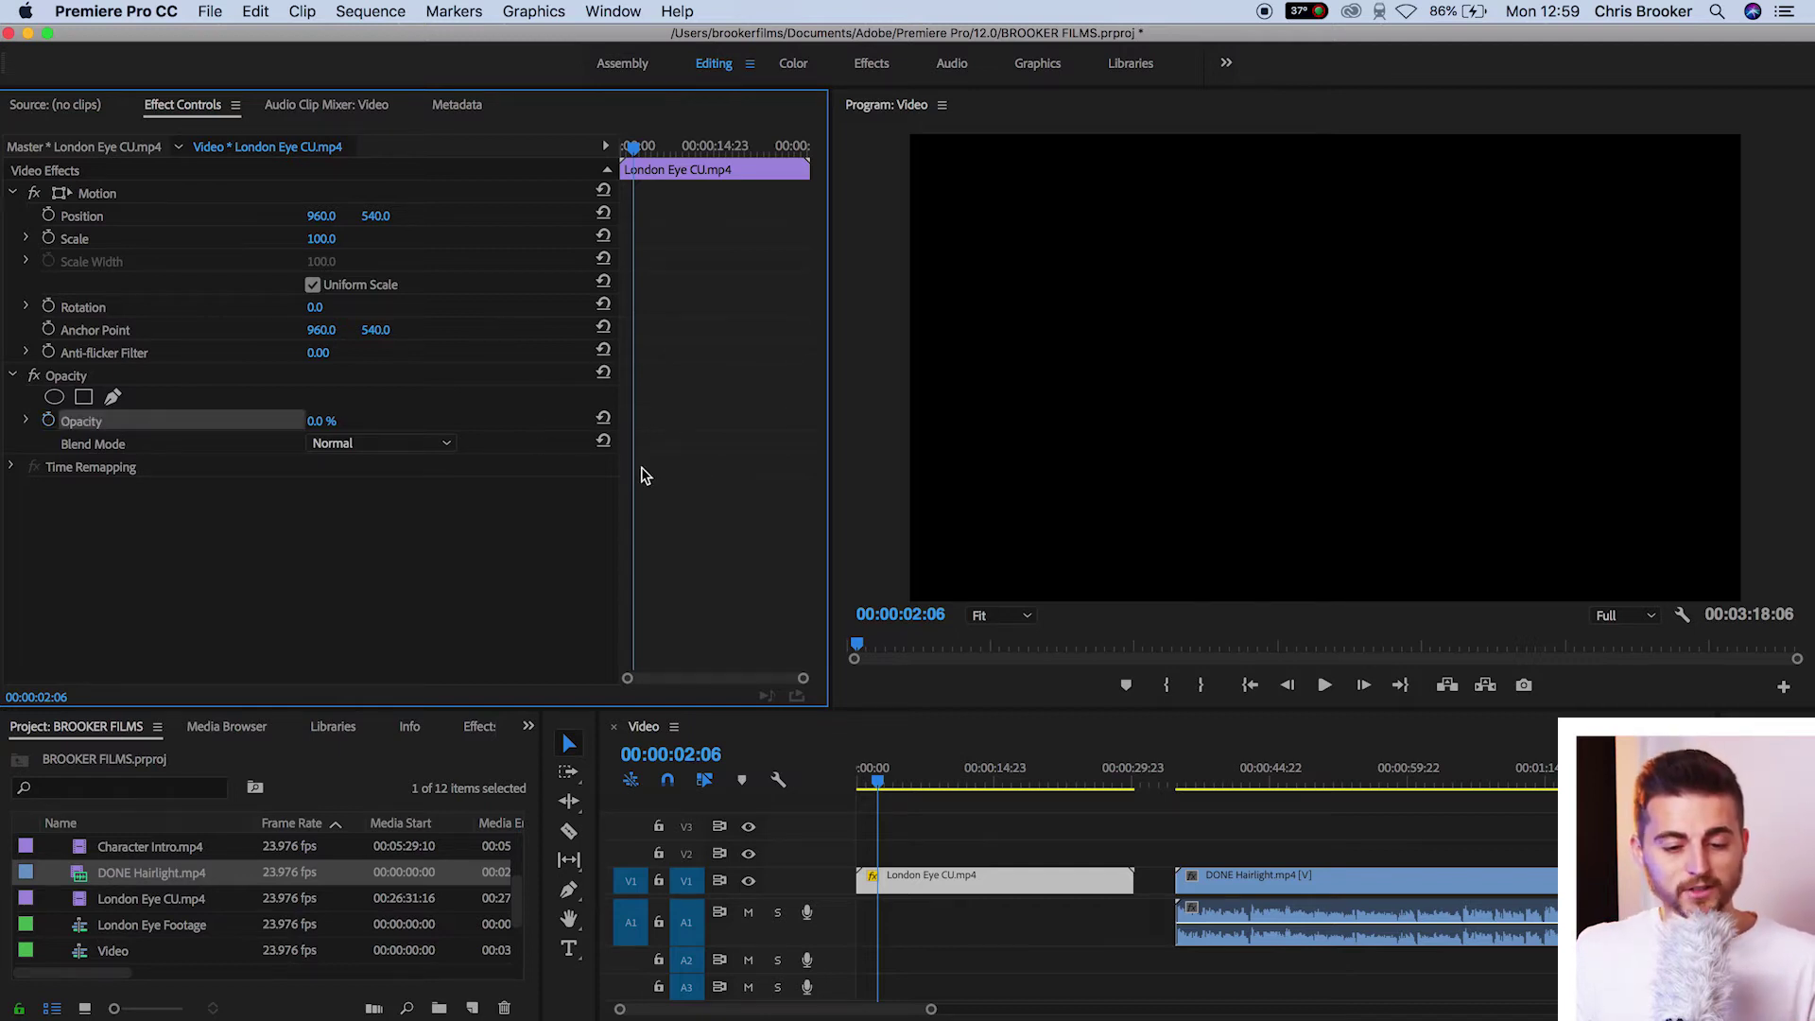
left_click(49, 422)
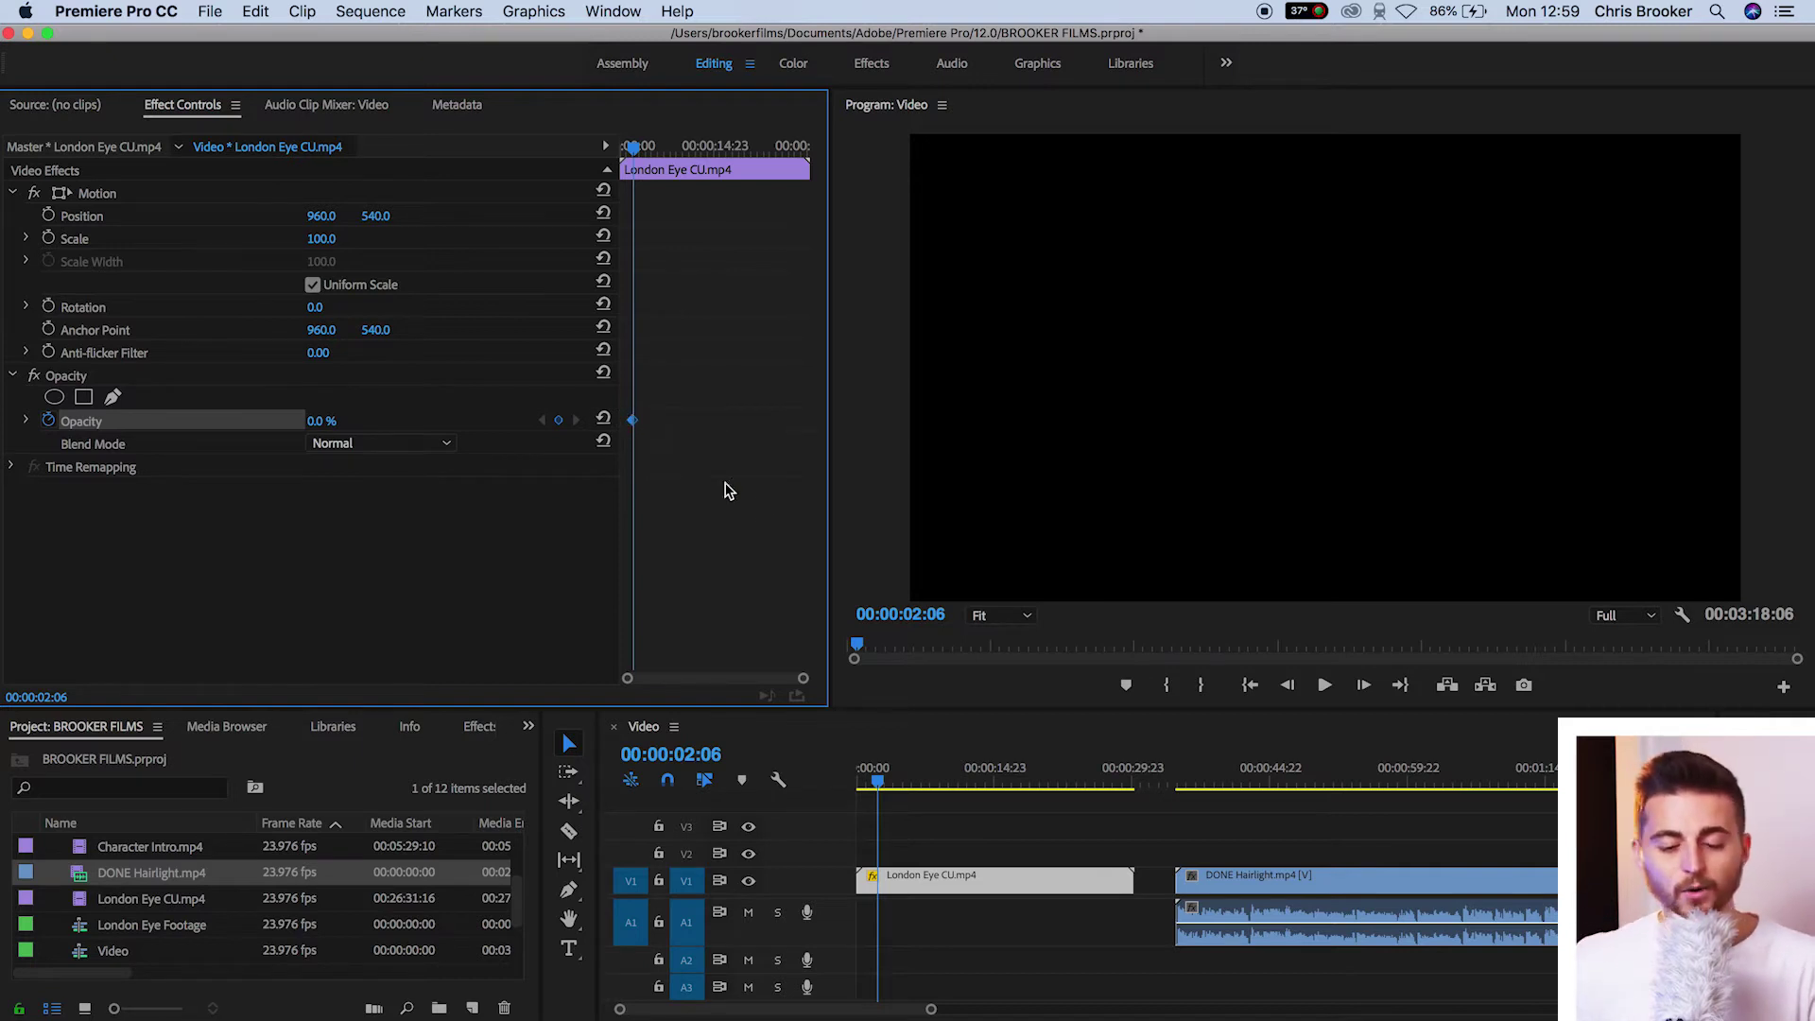
Step: Add a 100% Opacity keyframe a few seconds after the 0% one
left_click_drag(879, 788, 922, 784)
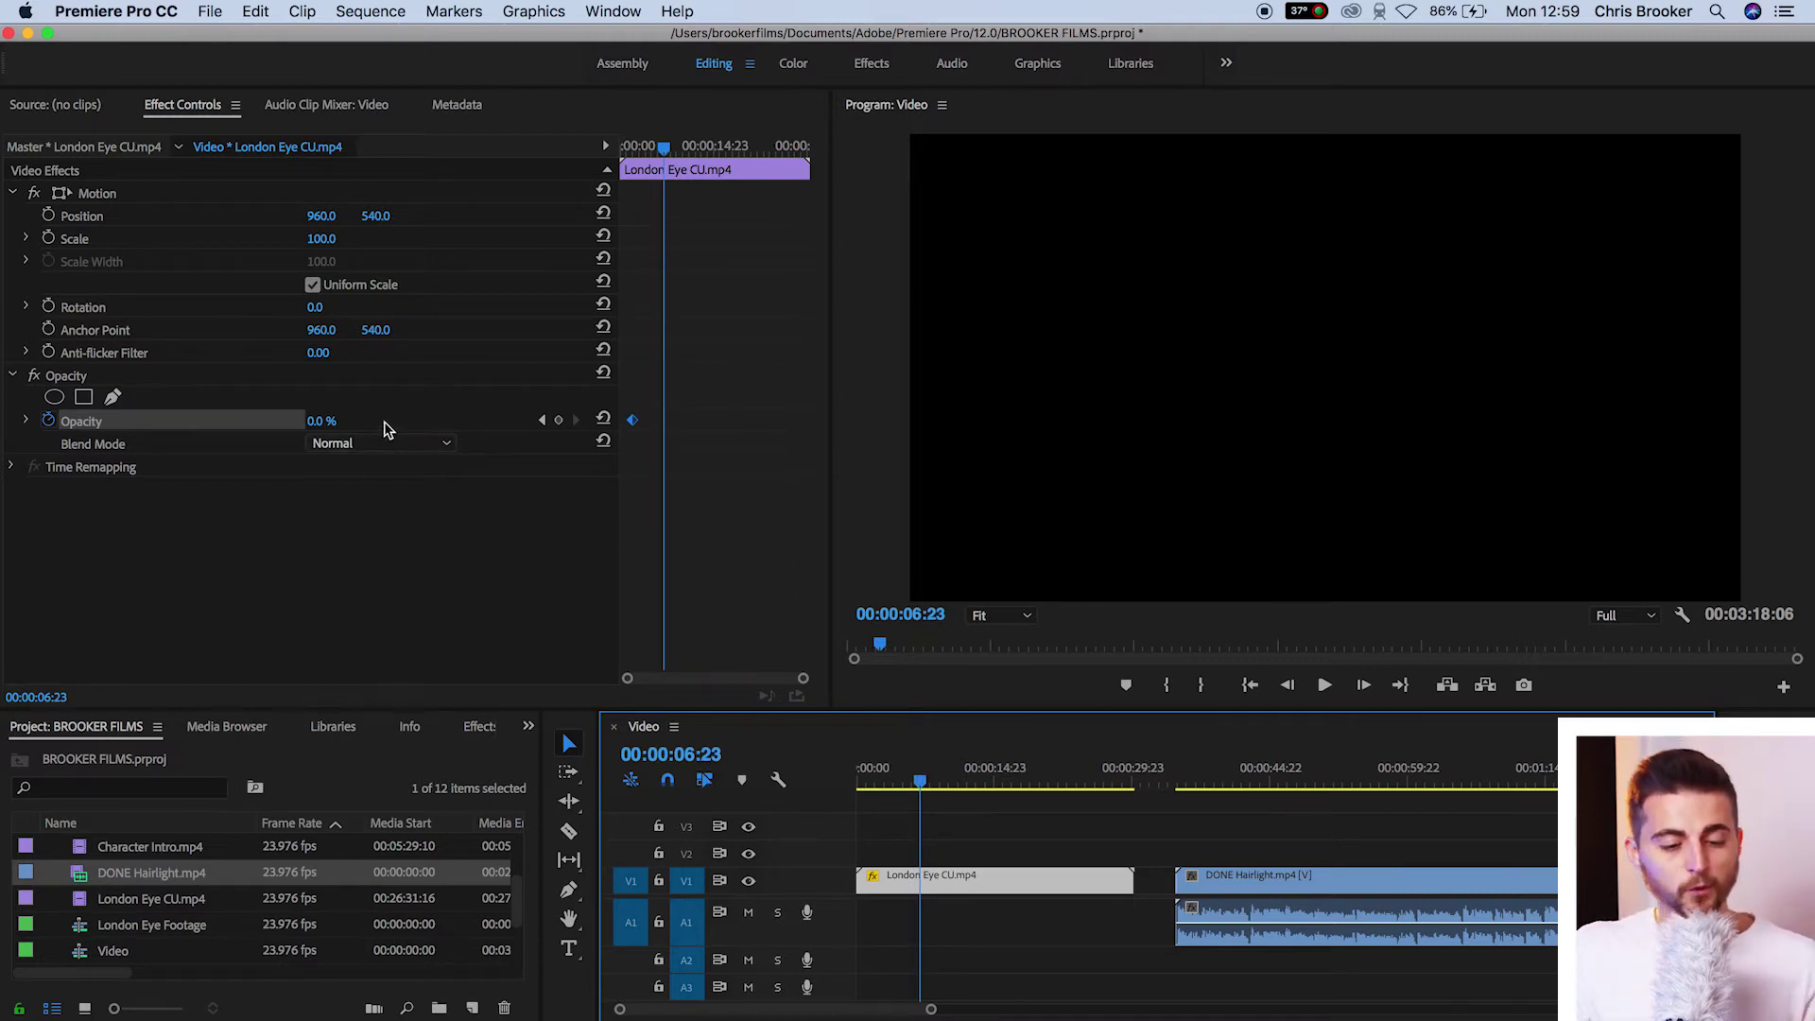
left_click(321, 421)
type("100")
key("Return")
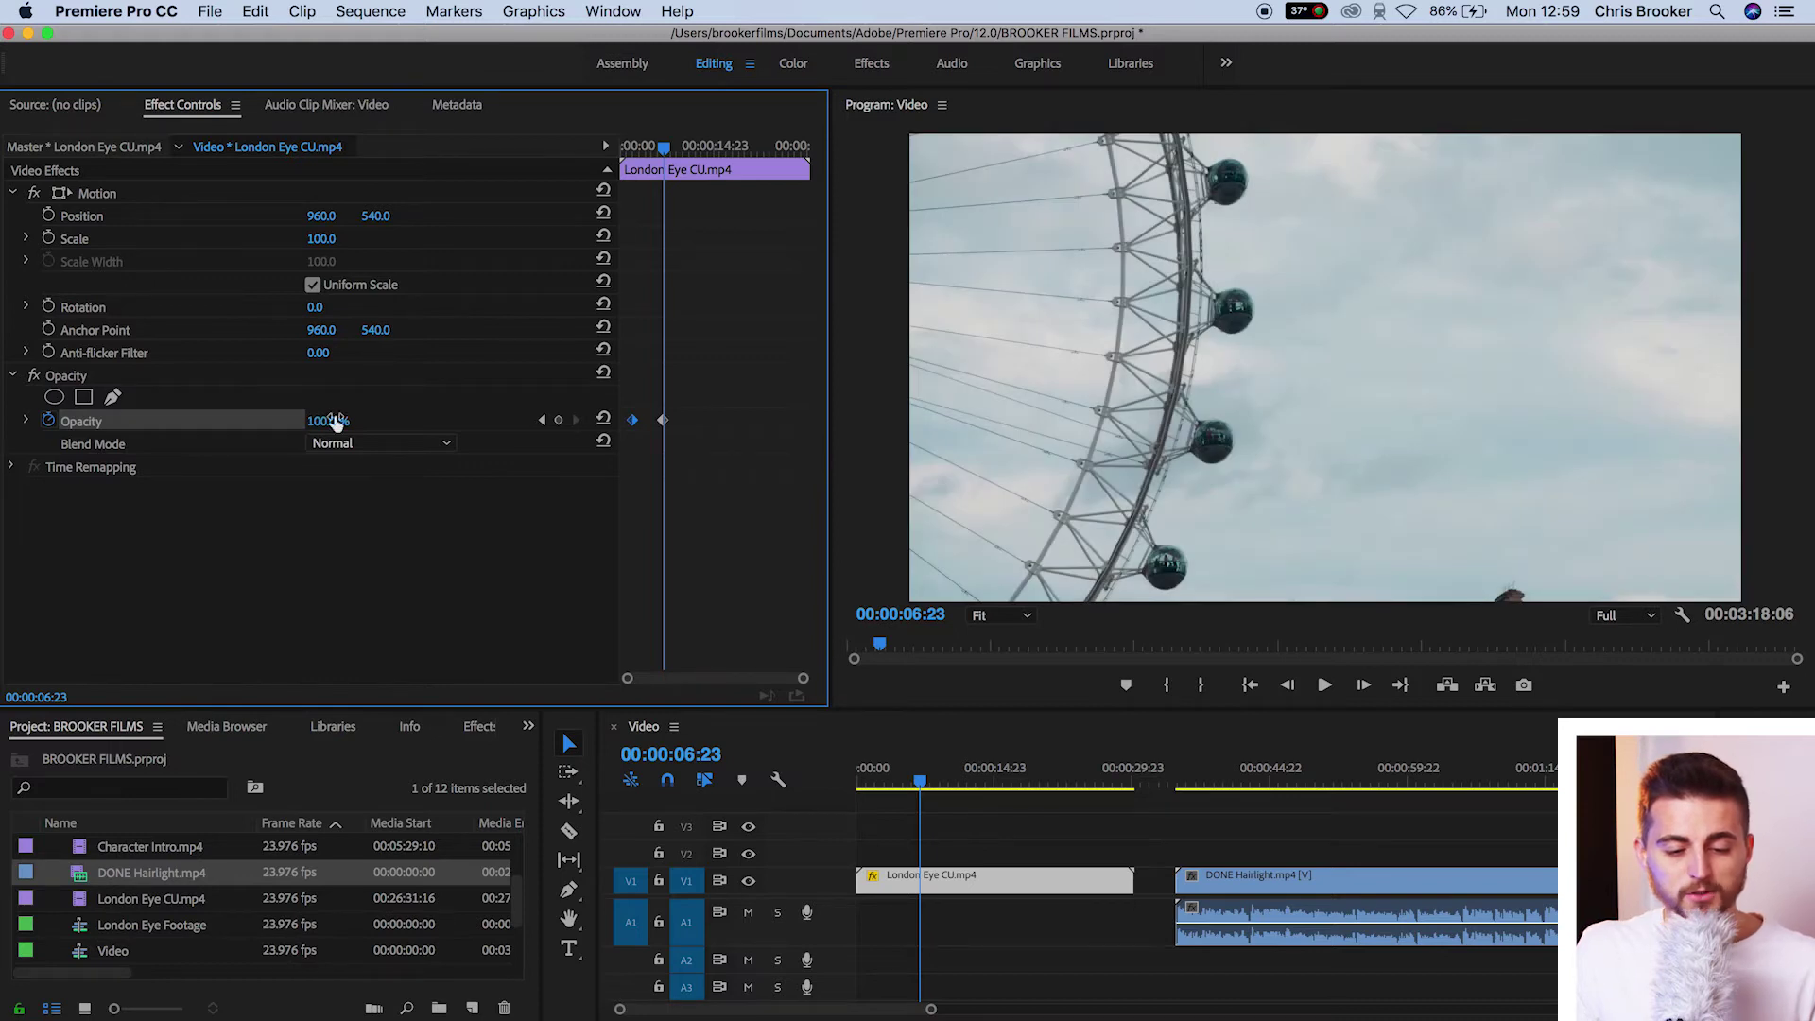
Step: Check both opacity keyframes and play the fade-in from black from the sequence start
left_click_drag(664, 150, 639, 149)
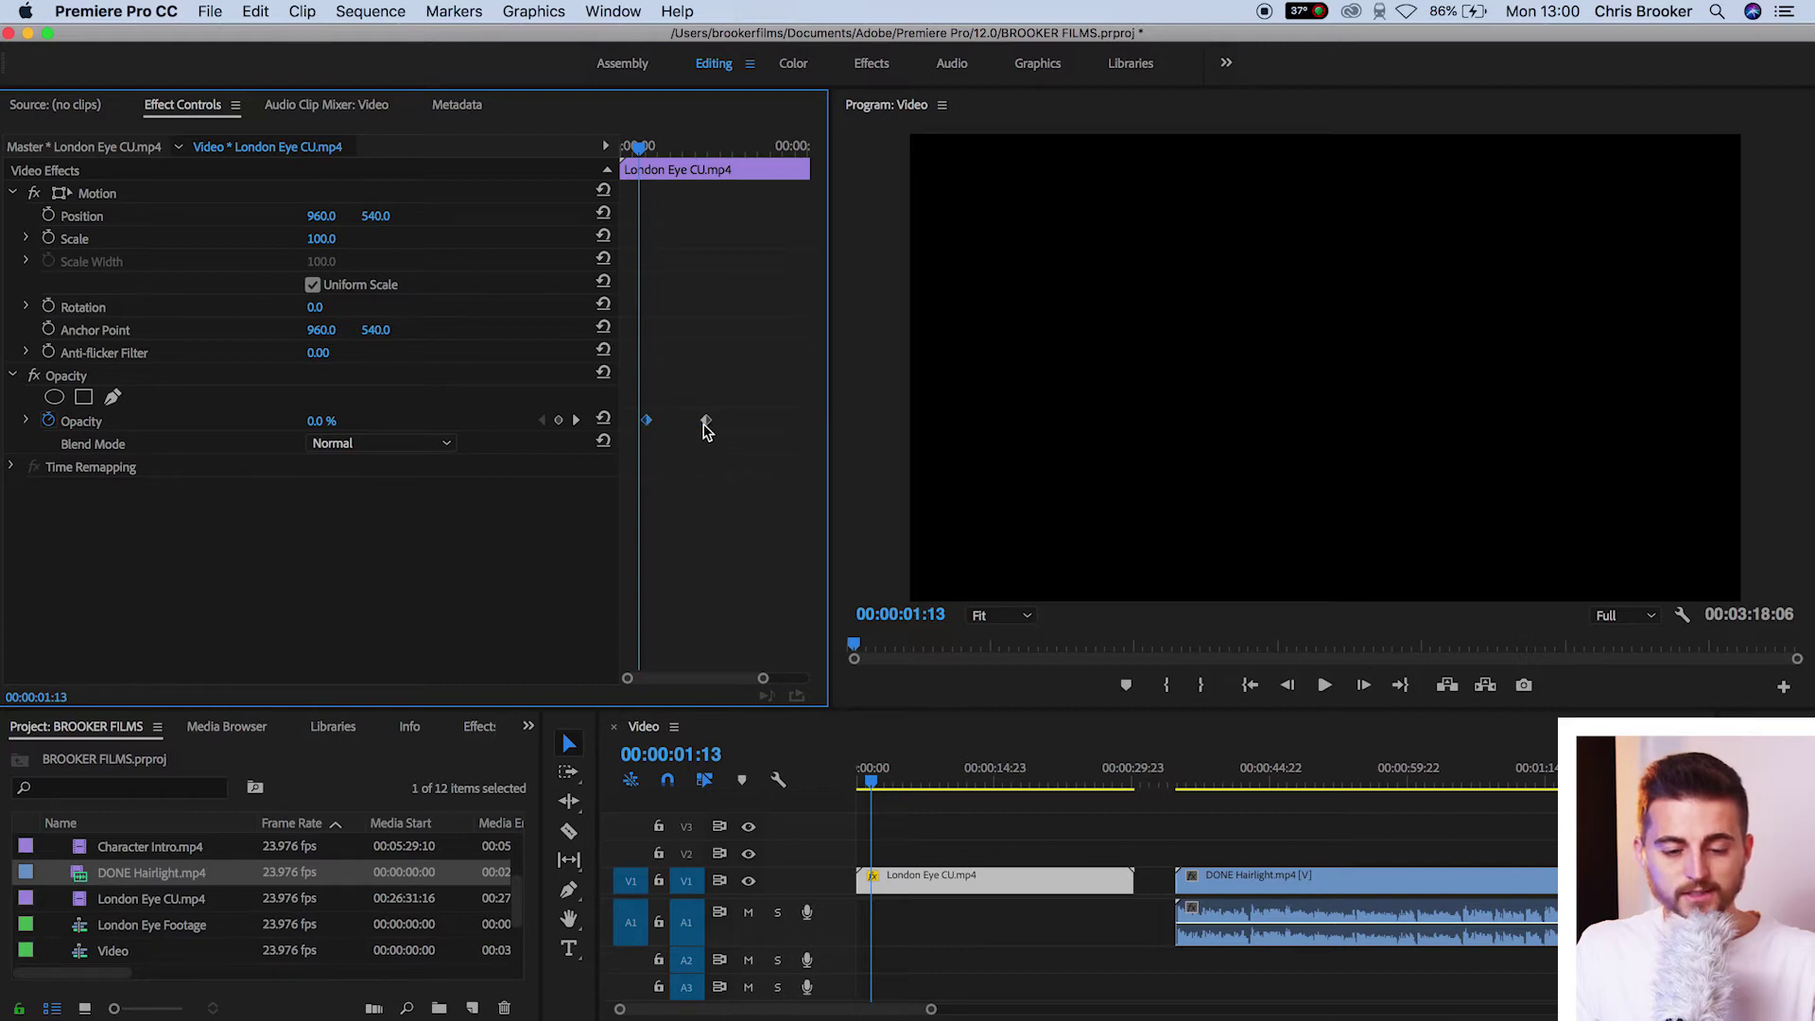
left_click(707, 420)
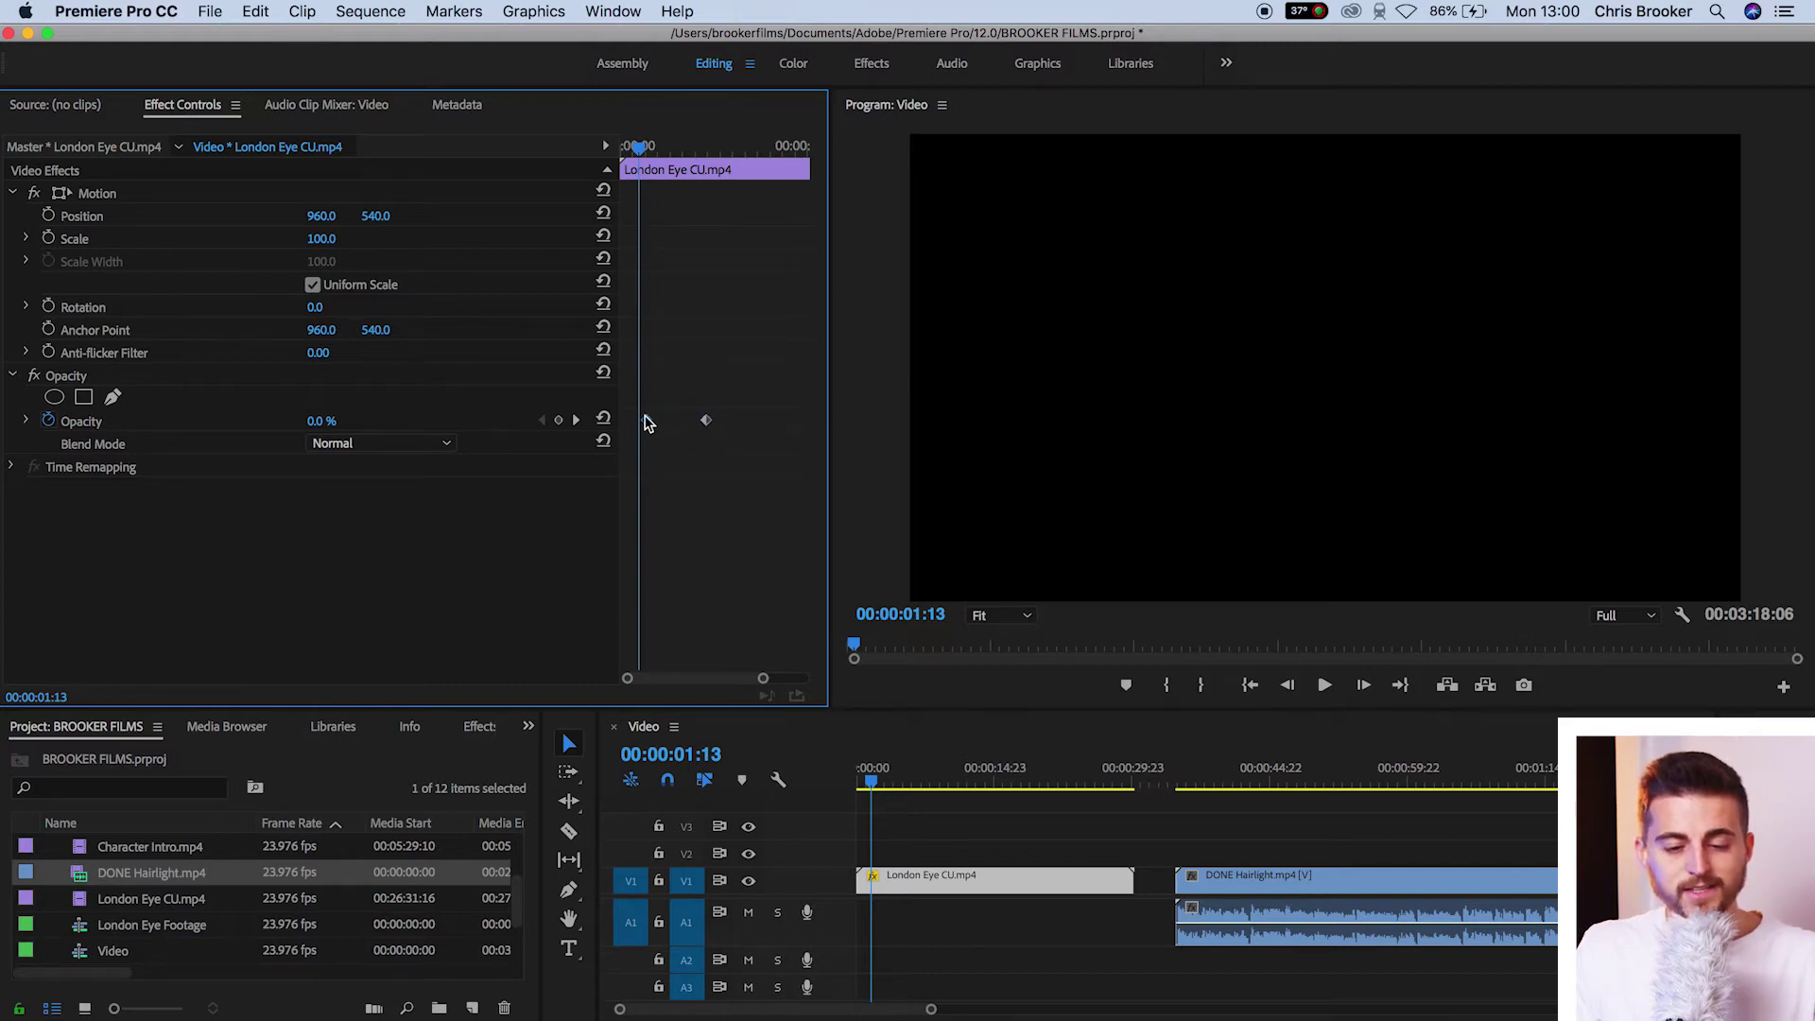
left_click(706, 420)
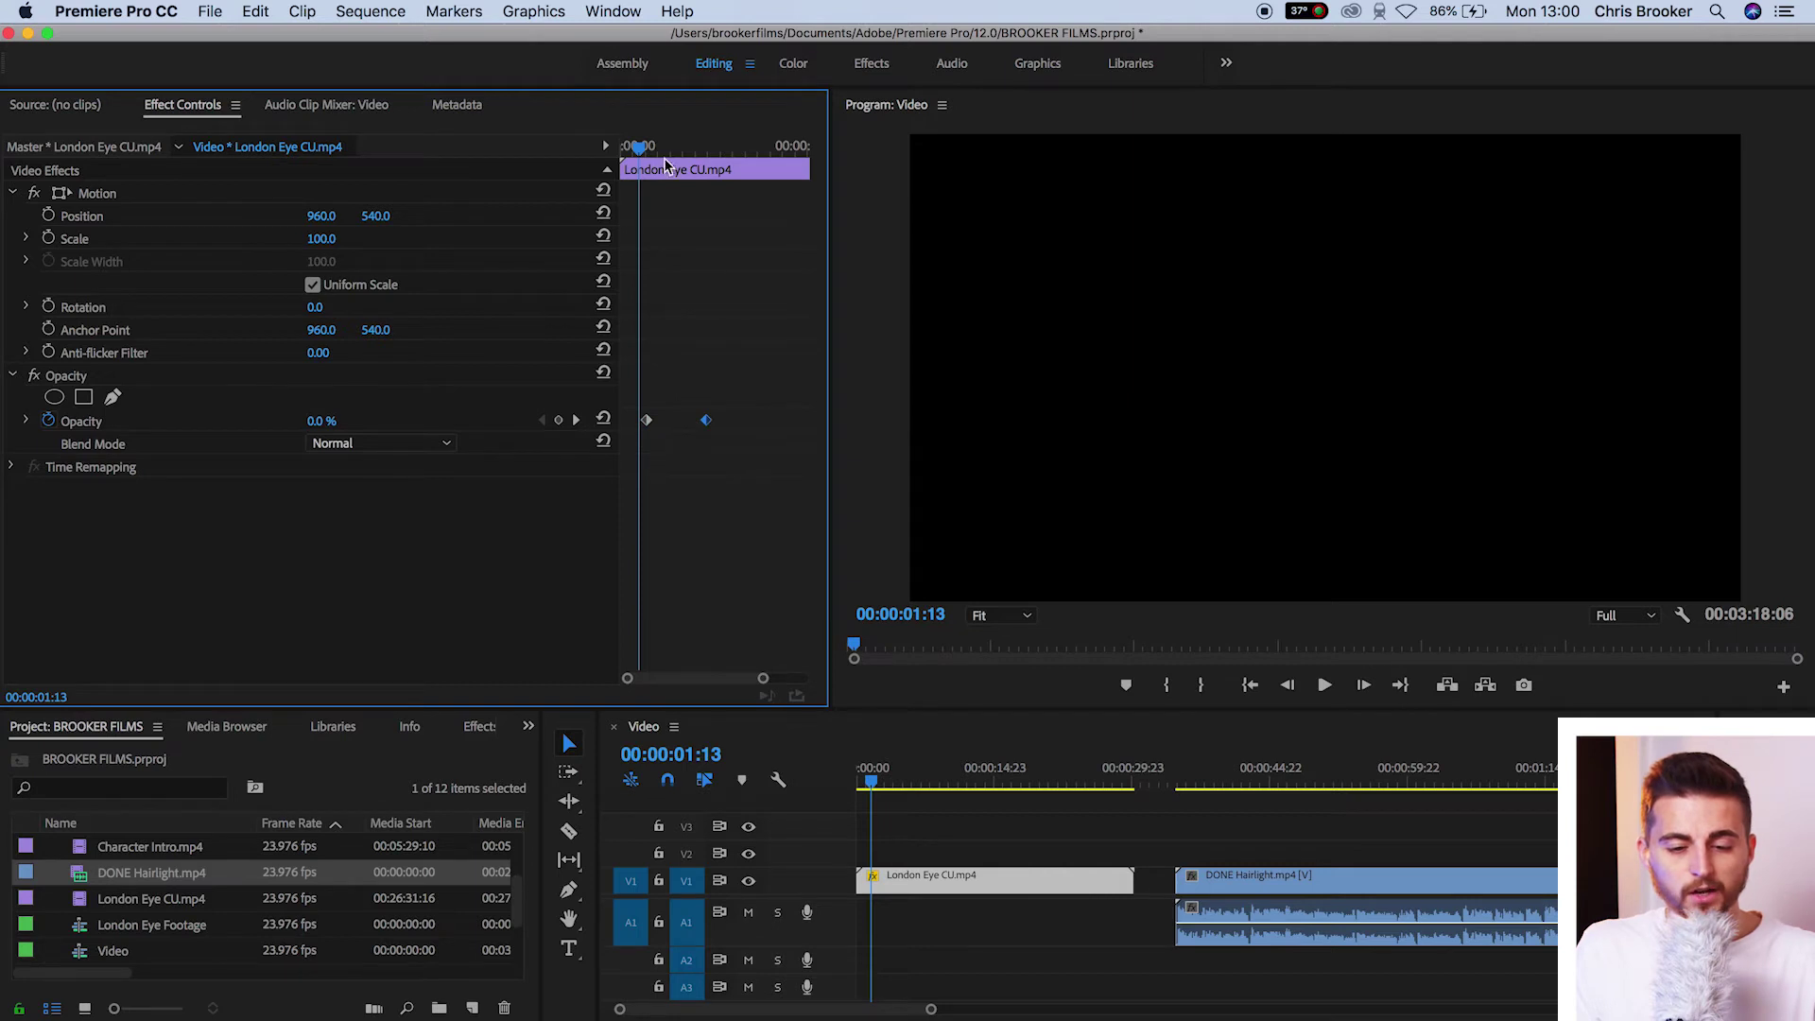
left_click_drag(665, 152, 621, 150)
key("space")
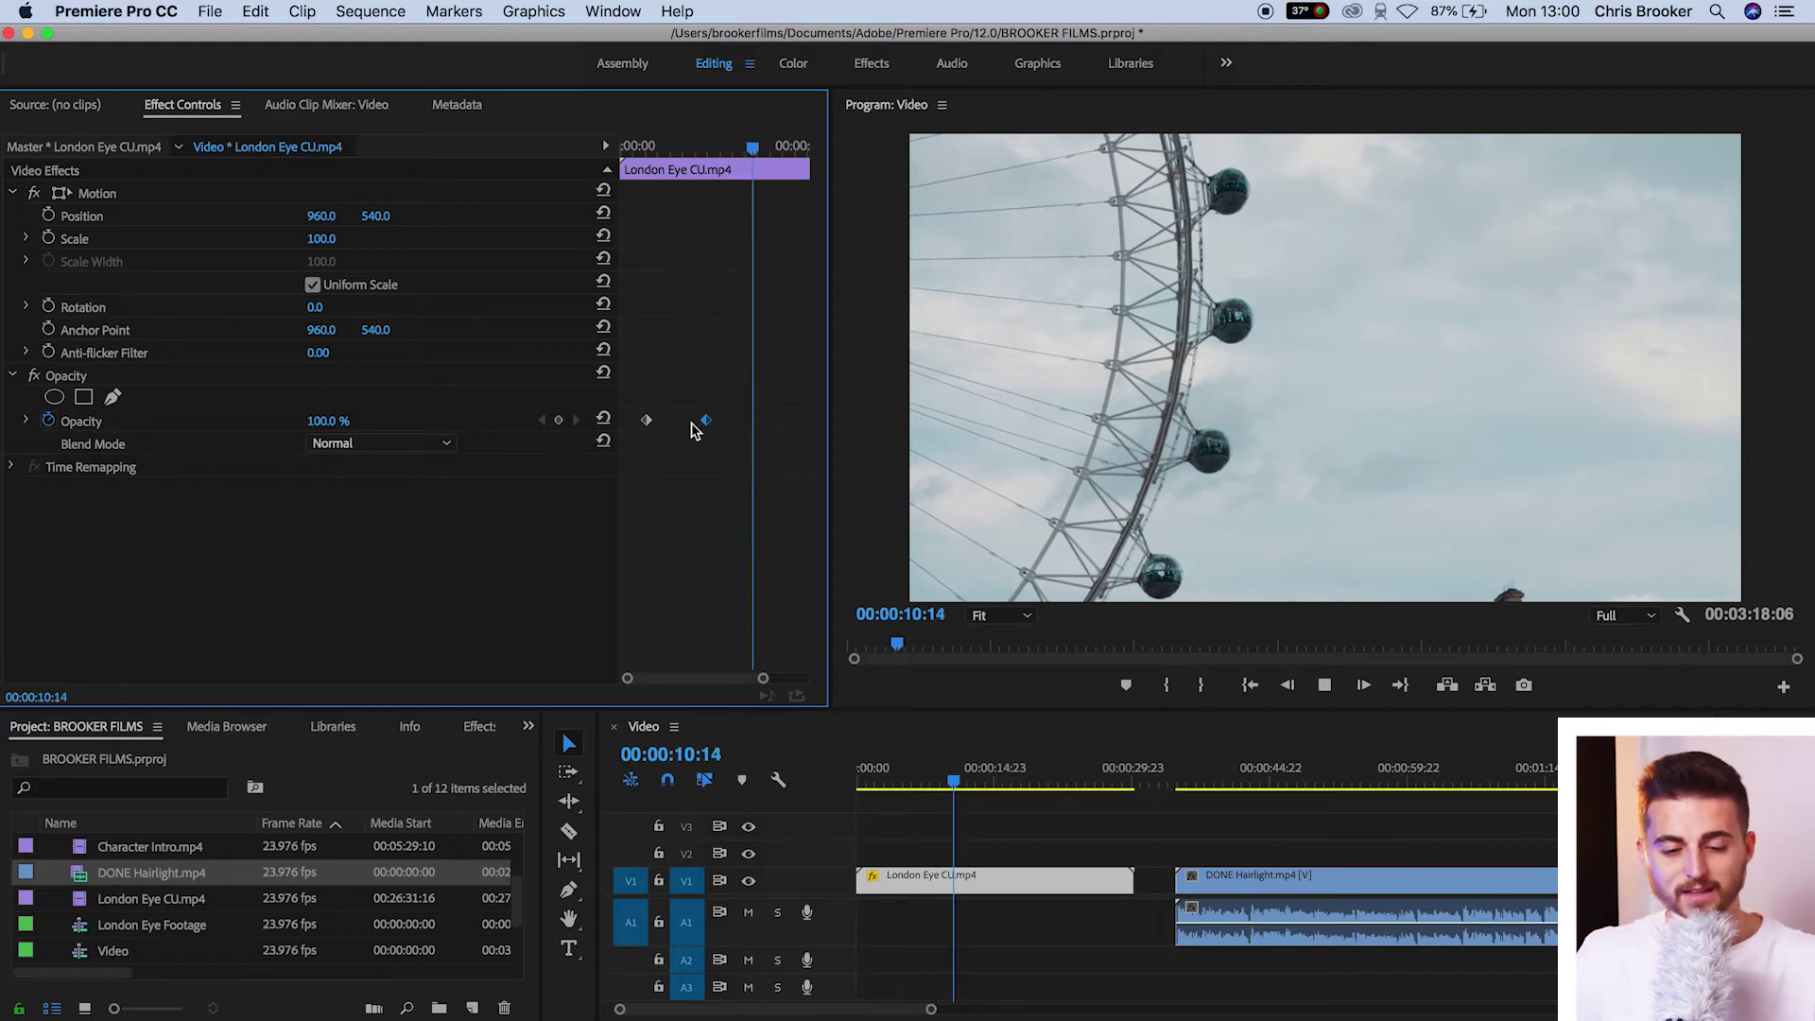
mouse_move(713, 154)
left_mouse_down()
mouse_move(659, 159)
mouse_move(701, 156)
mouse_move(685, 156)
left_mouse_up()
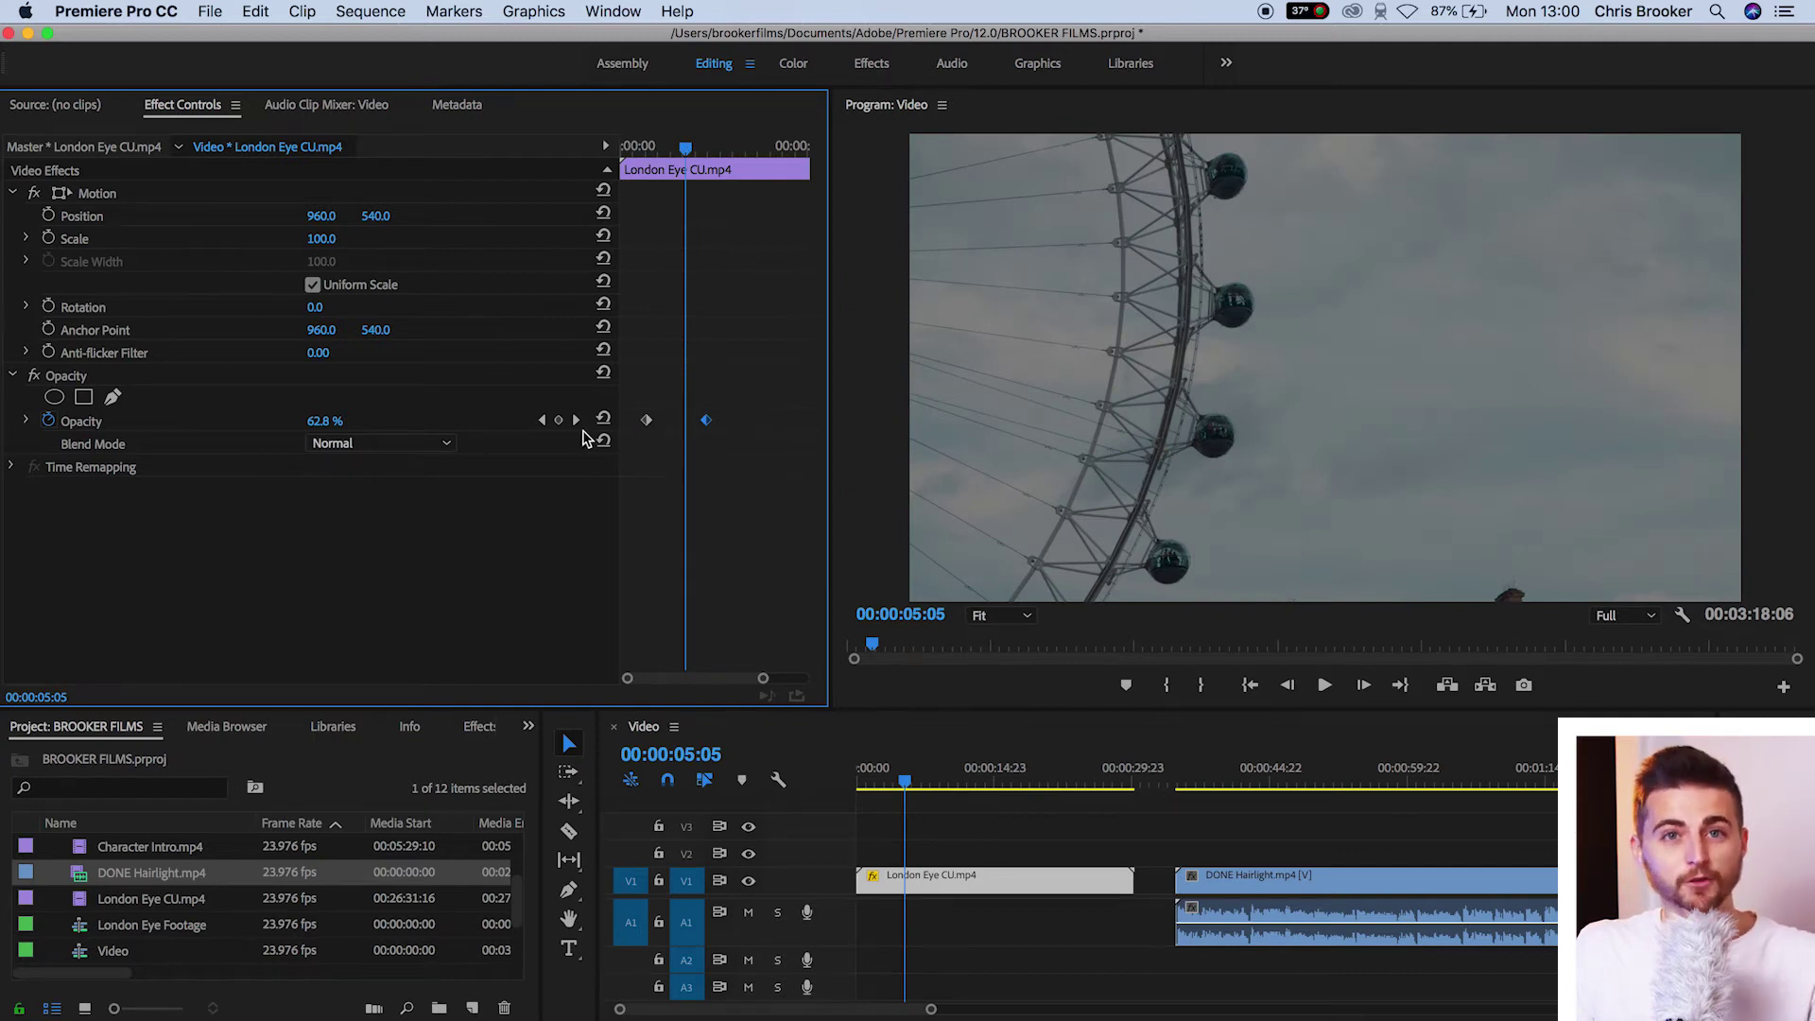
left_click_drag(677, 151, 635, 153)
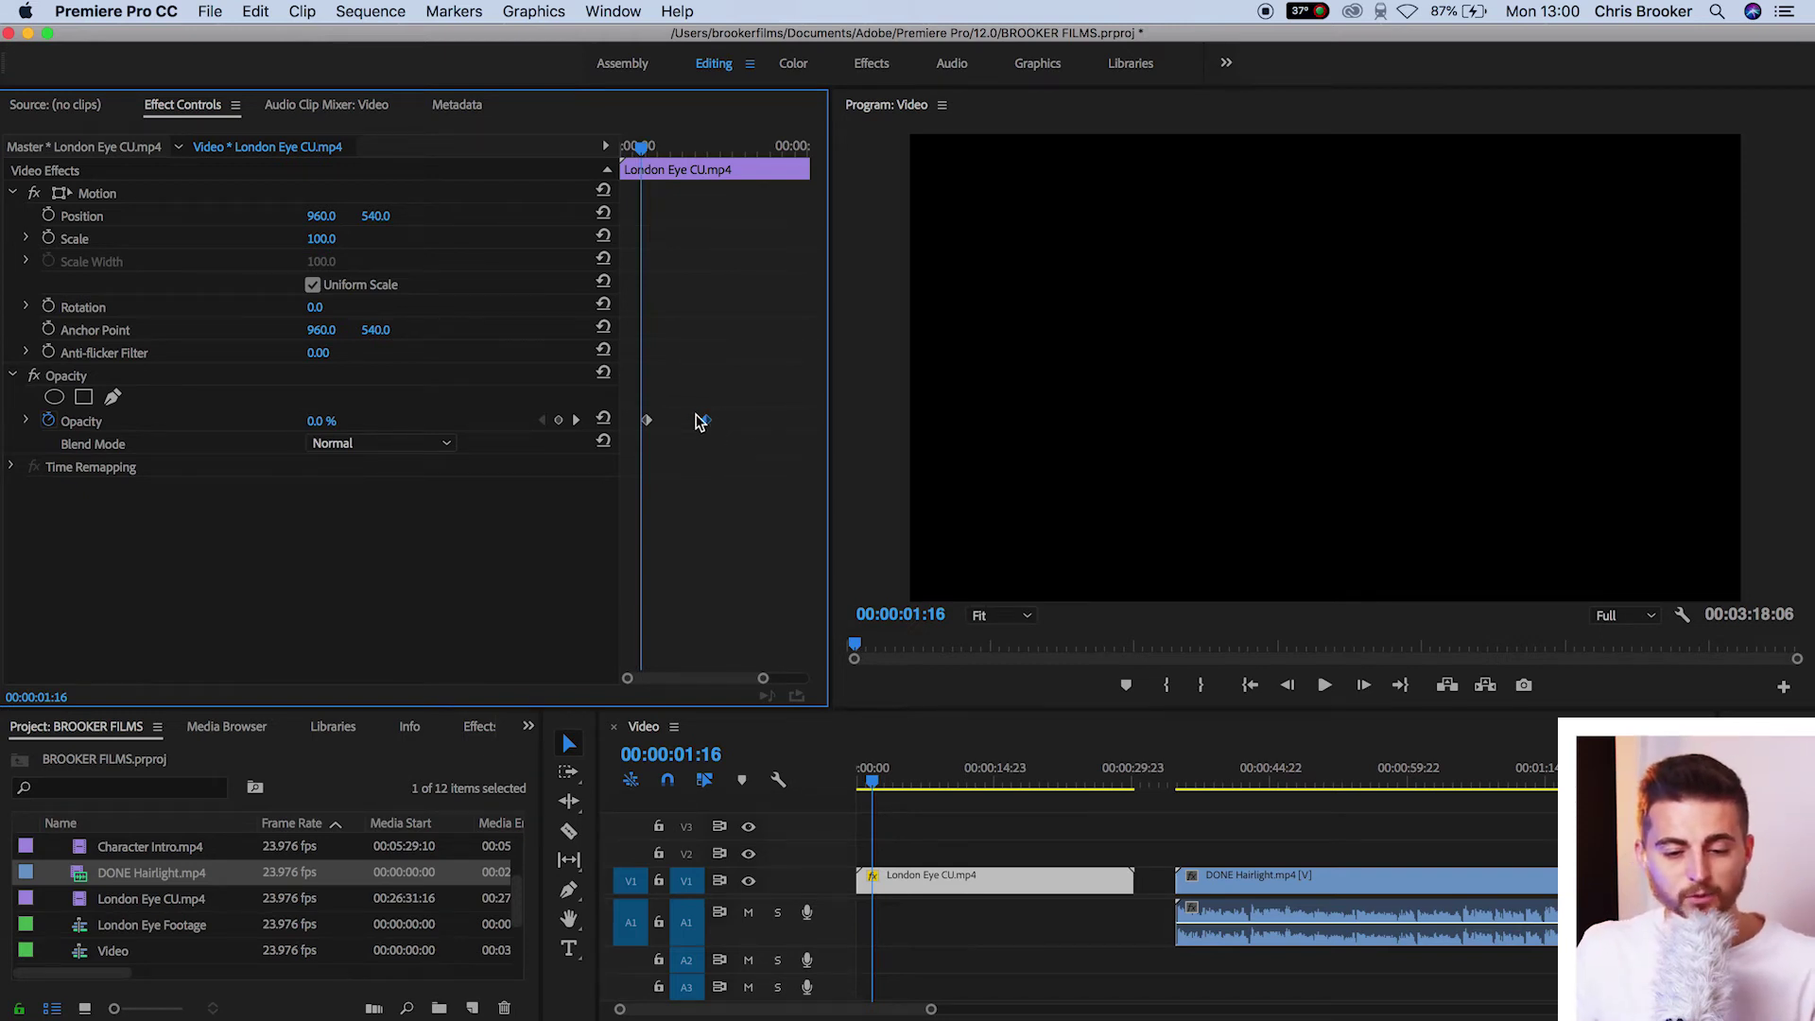
Step: Nudge the 100% Opacity keyframe earlier and replay the quicker fade-in from black
left_click_drag(705, 422, 668, 423)
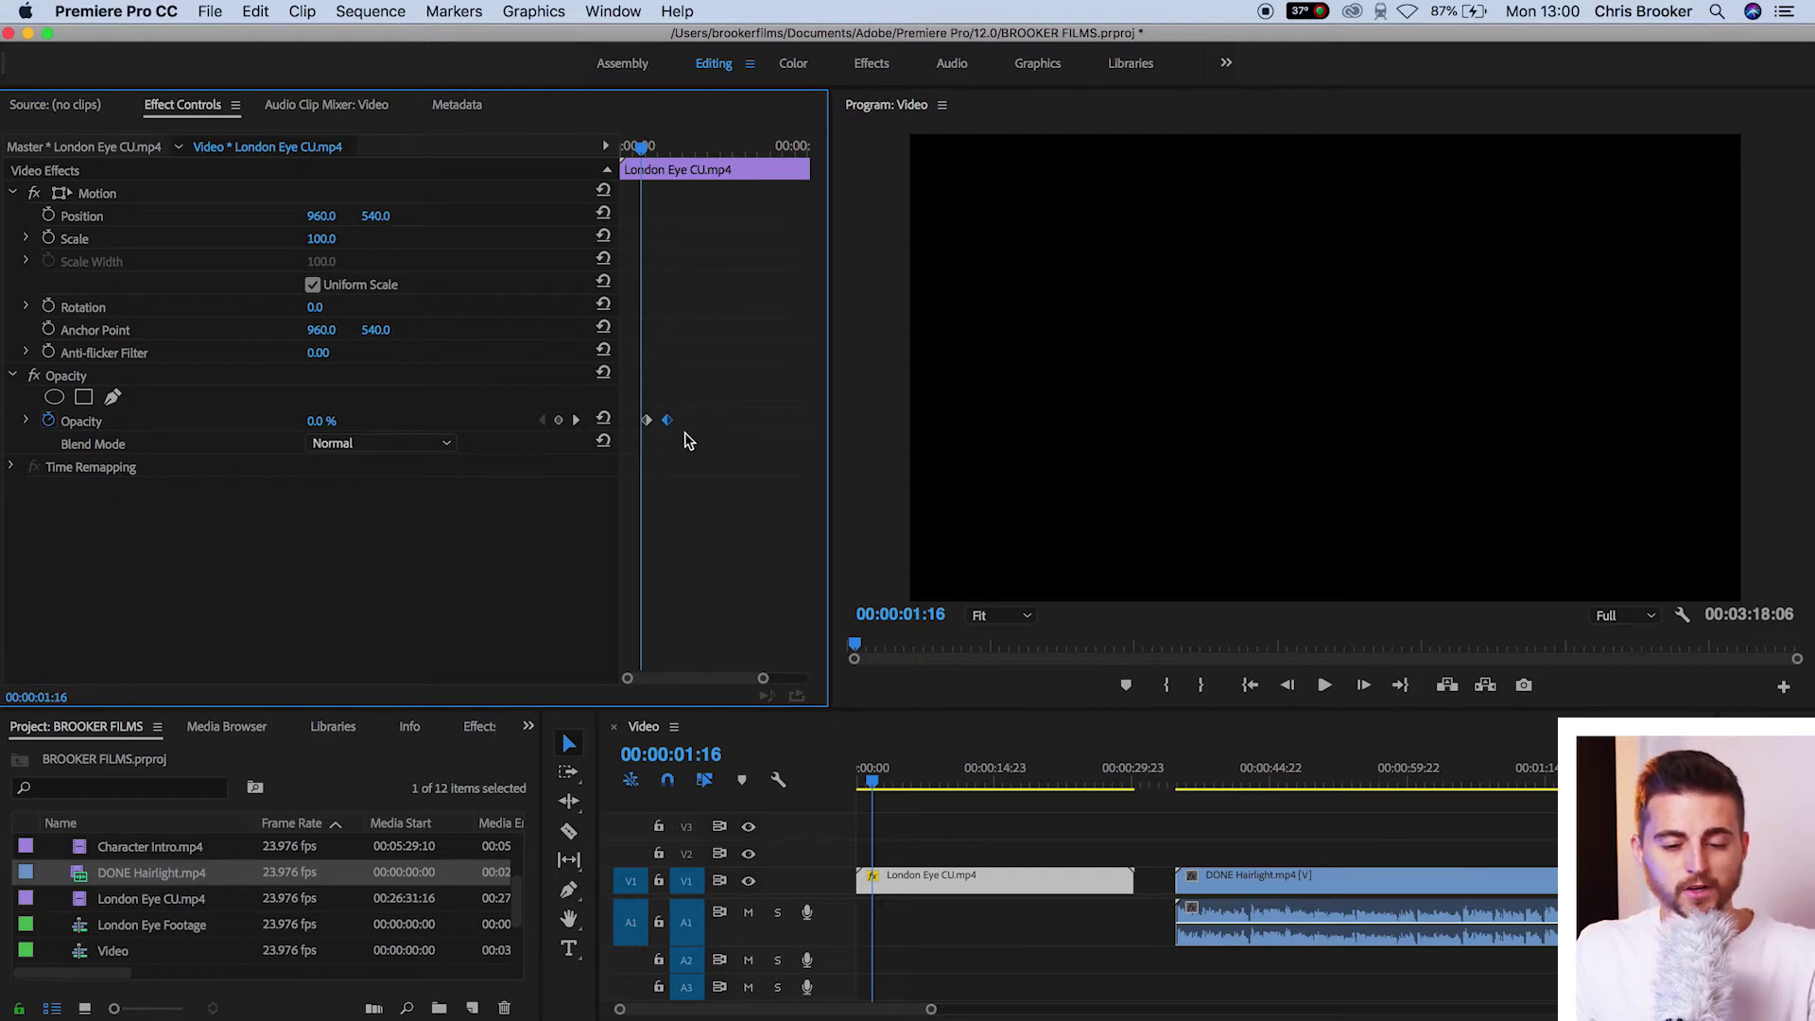
key("space")
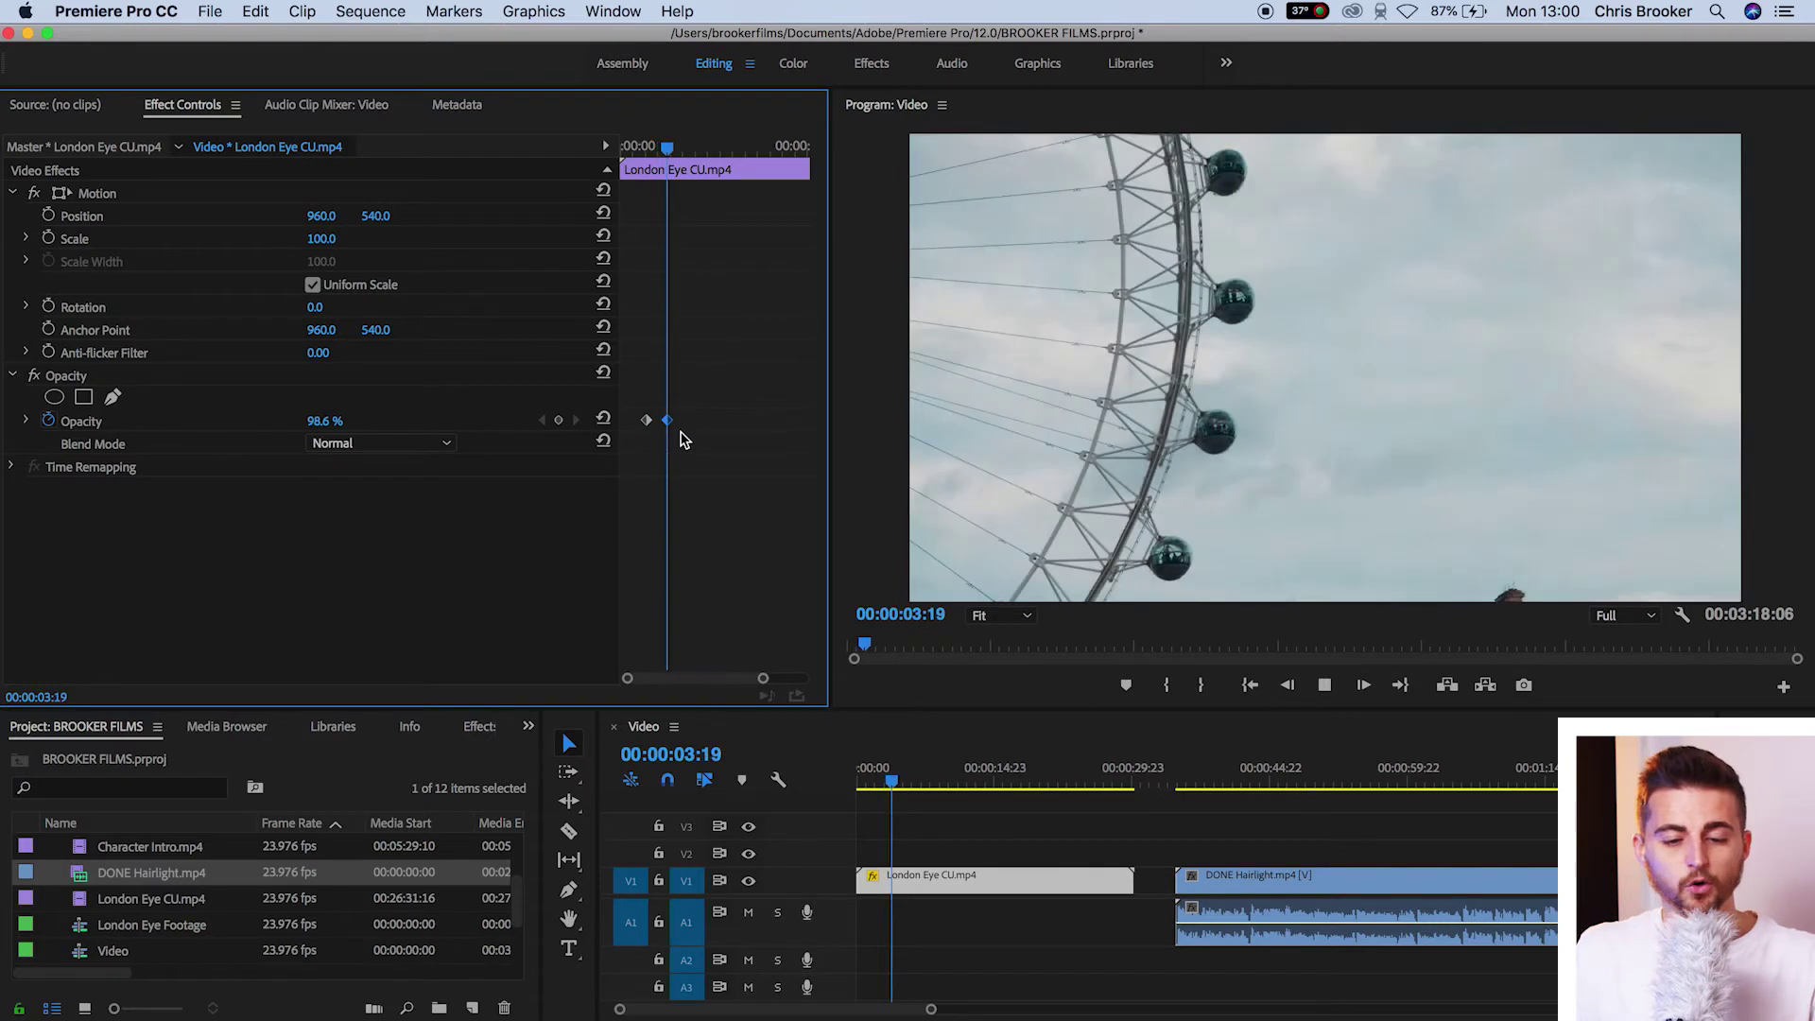
key("space")
left_click_drag(658, 425, 656, 428)
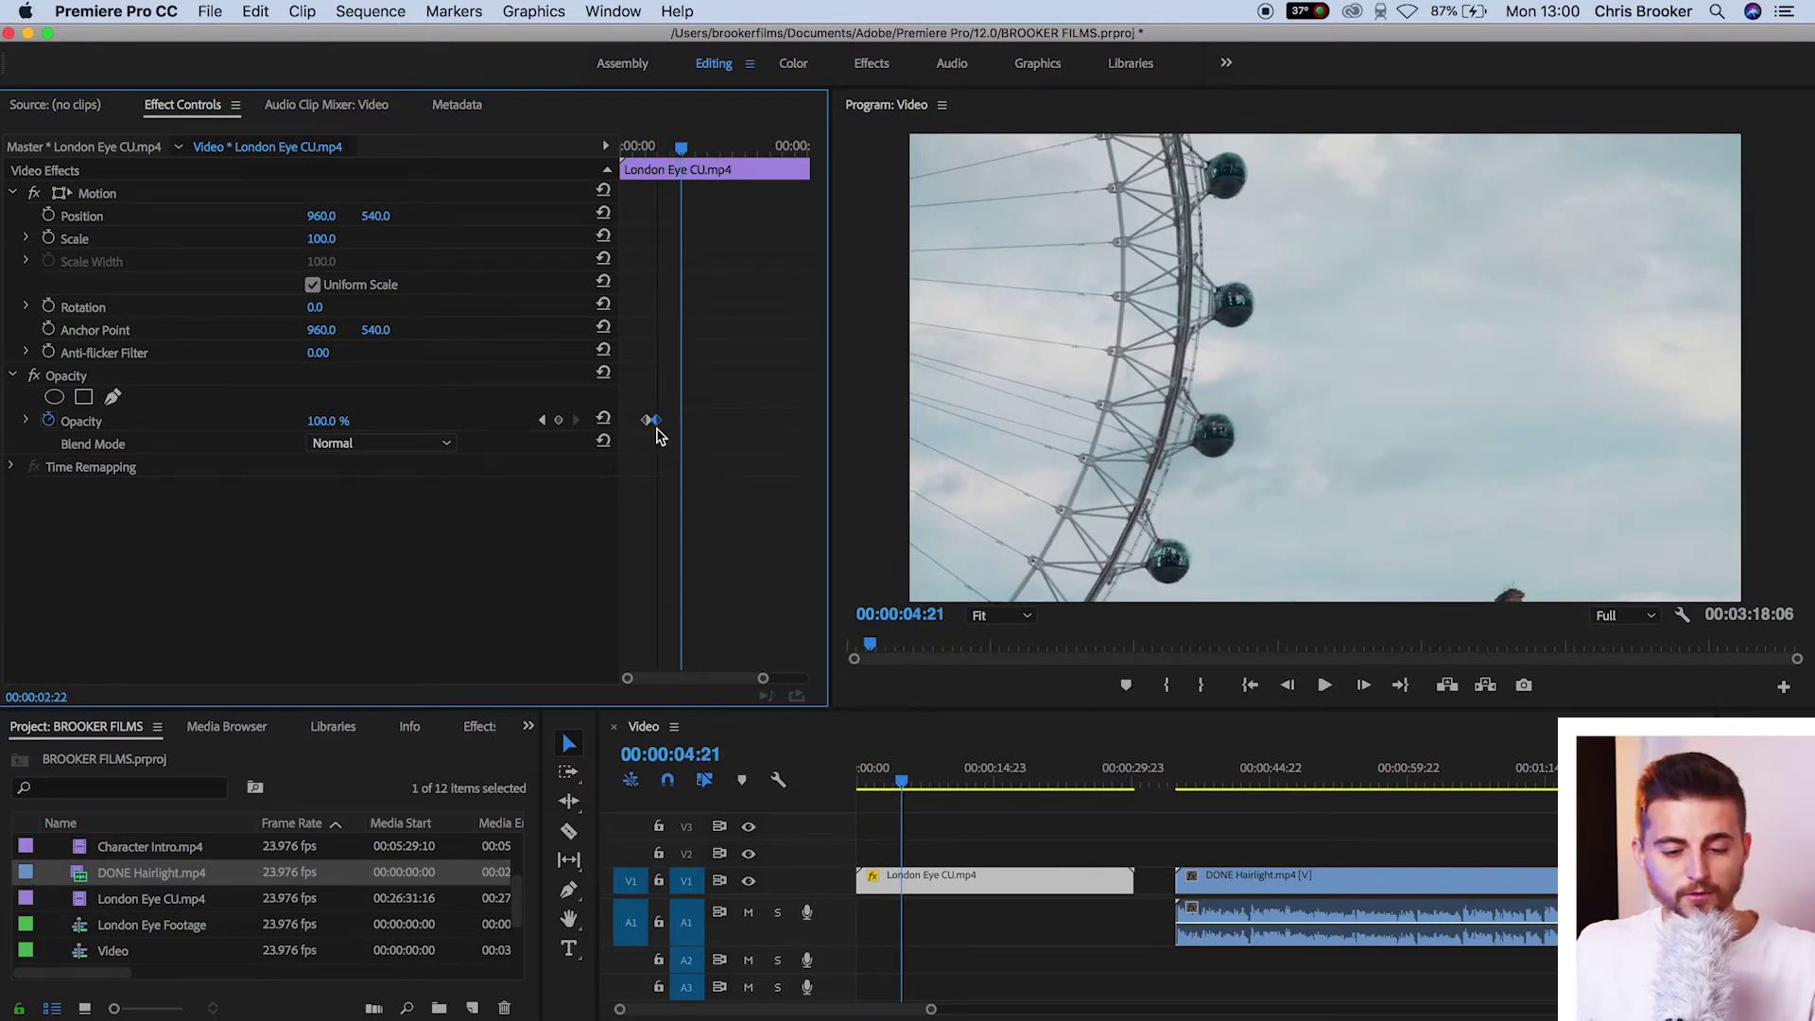
left_click(632, 146)
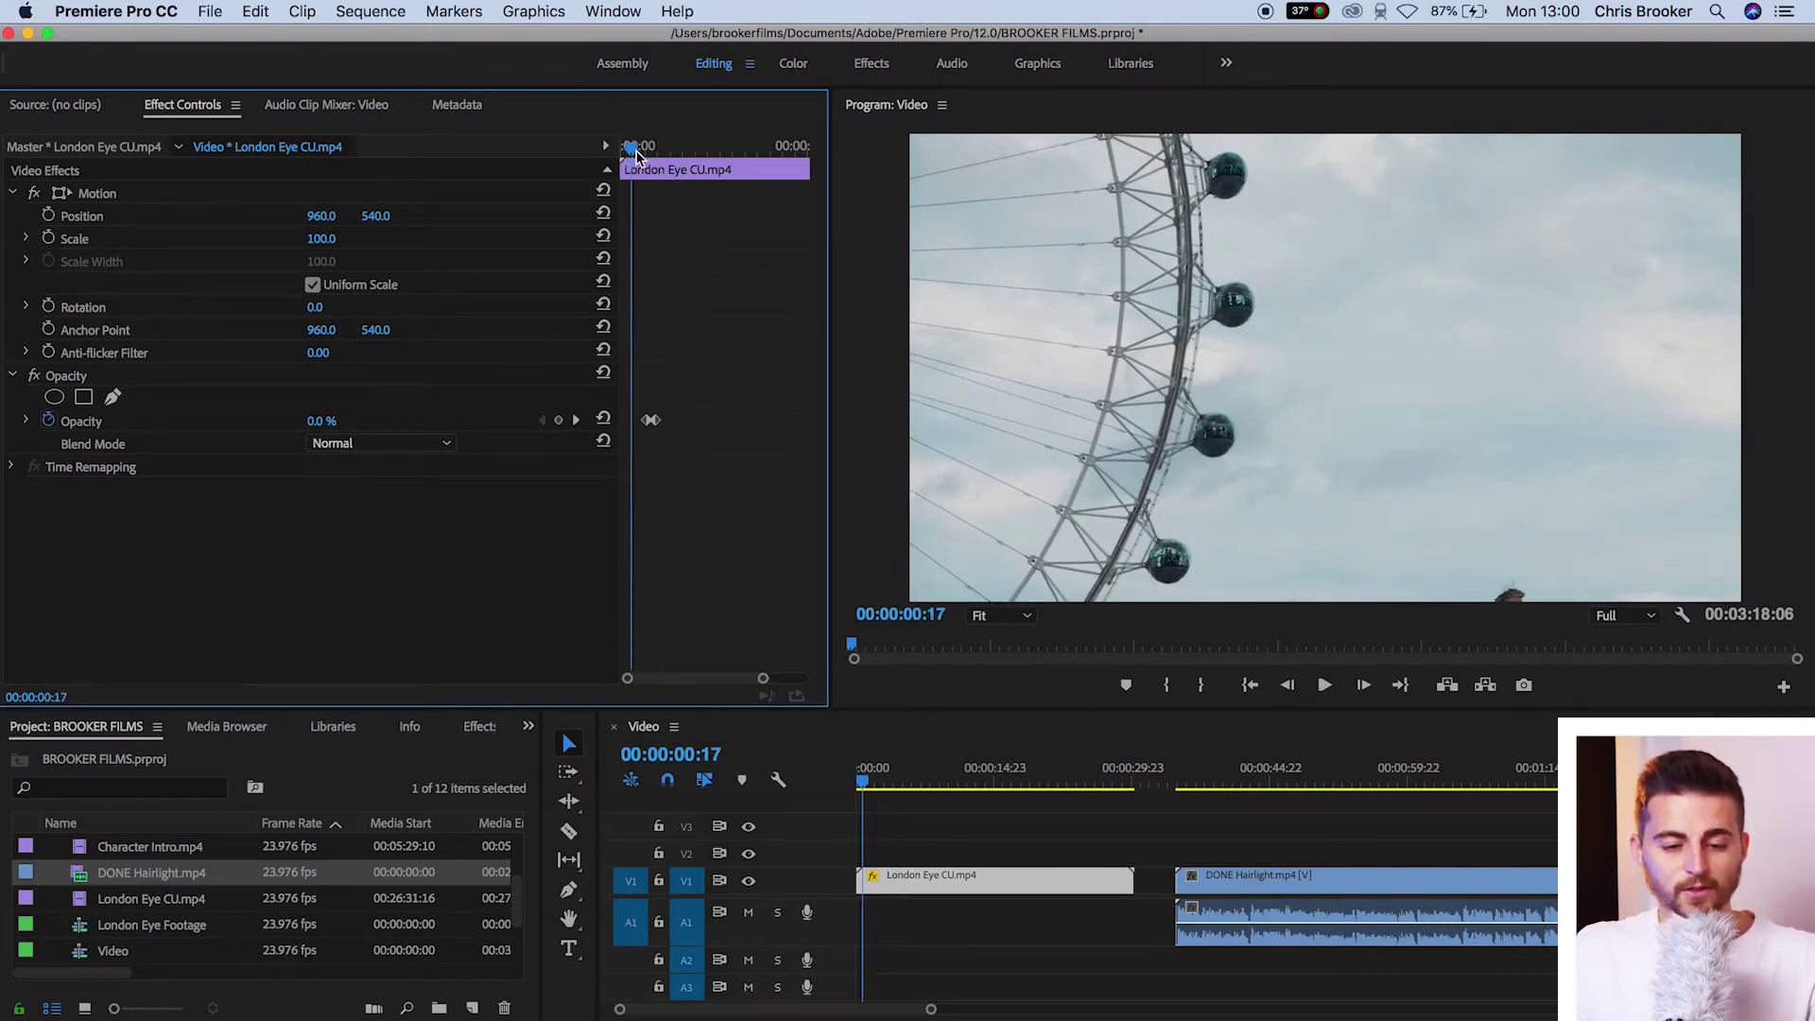
key("space")
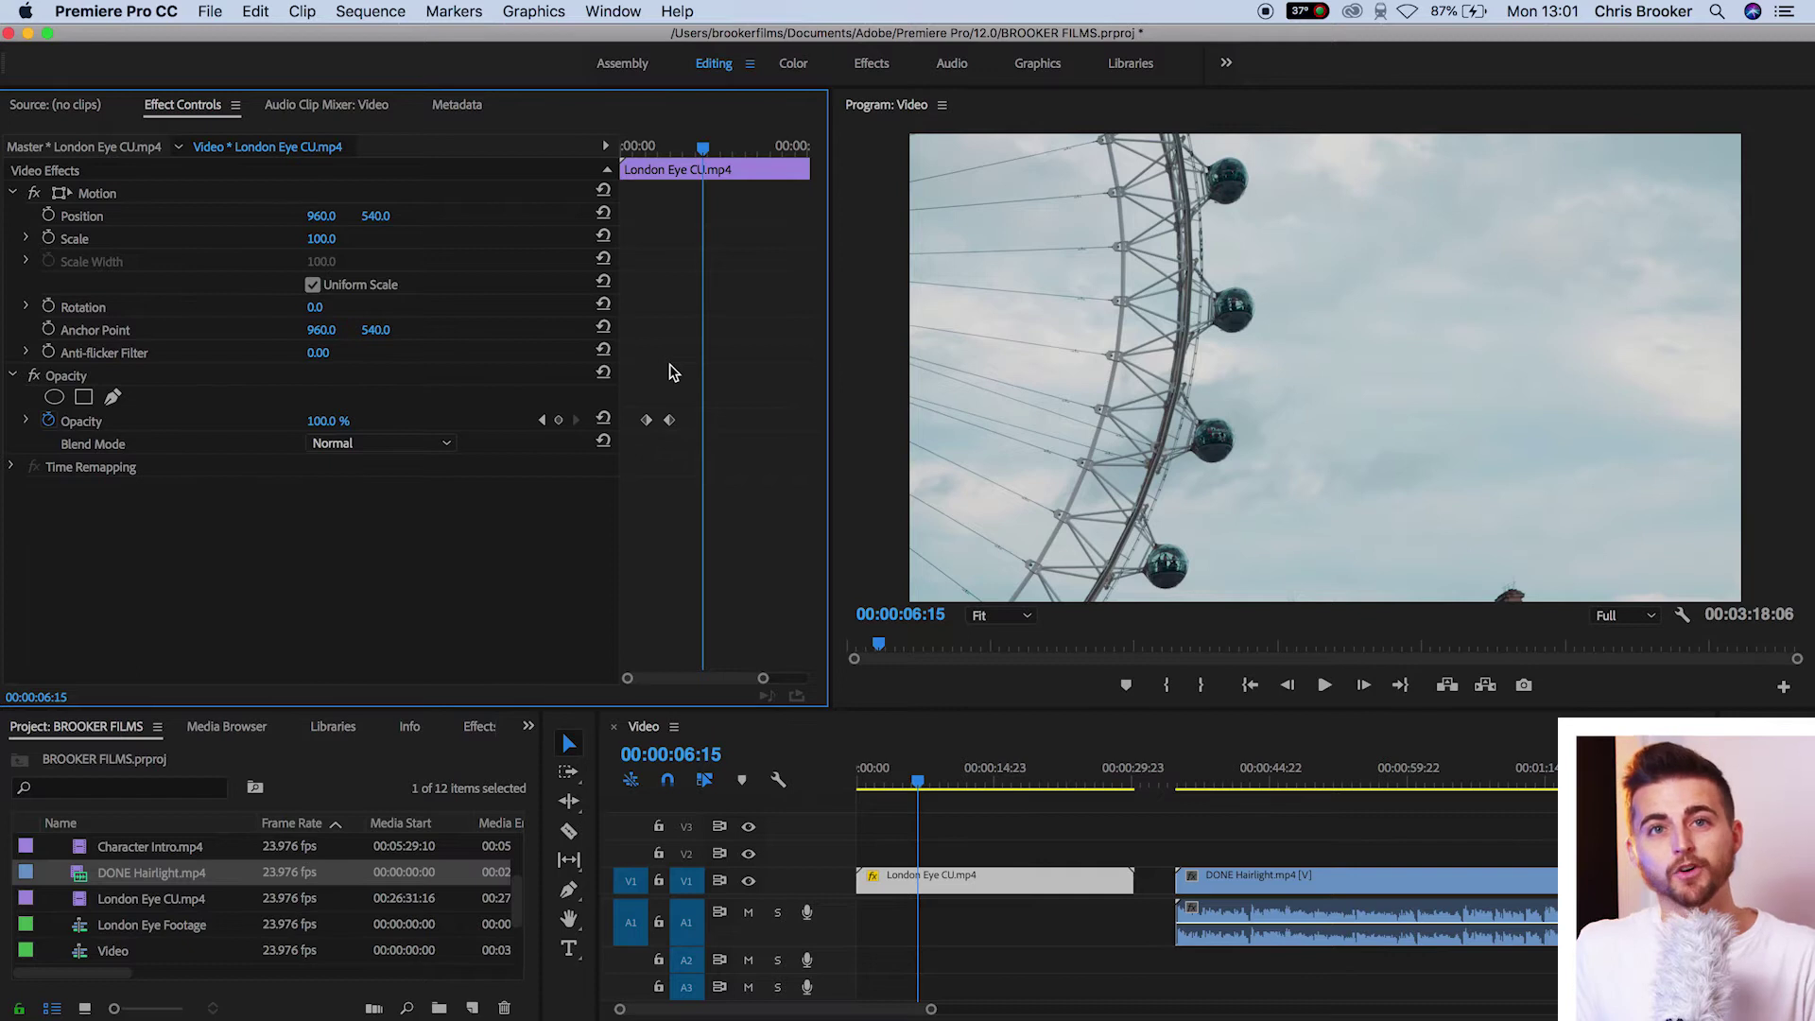
left_click_drag(702, 149, 711, 154)
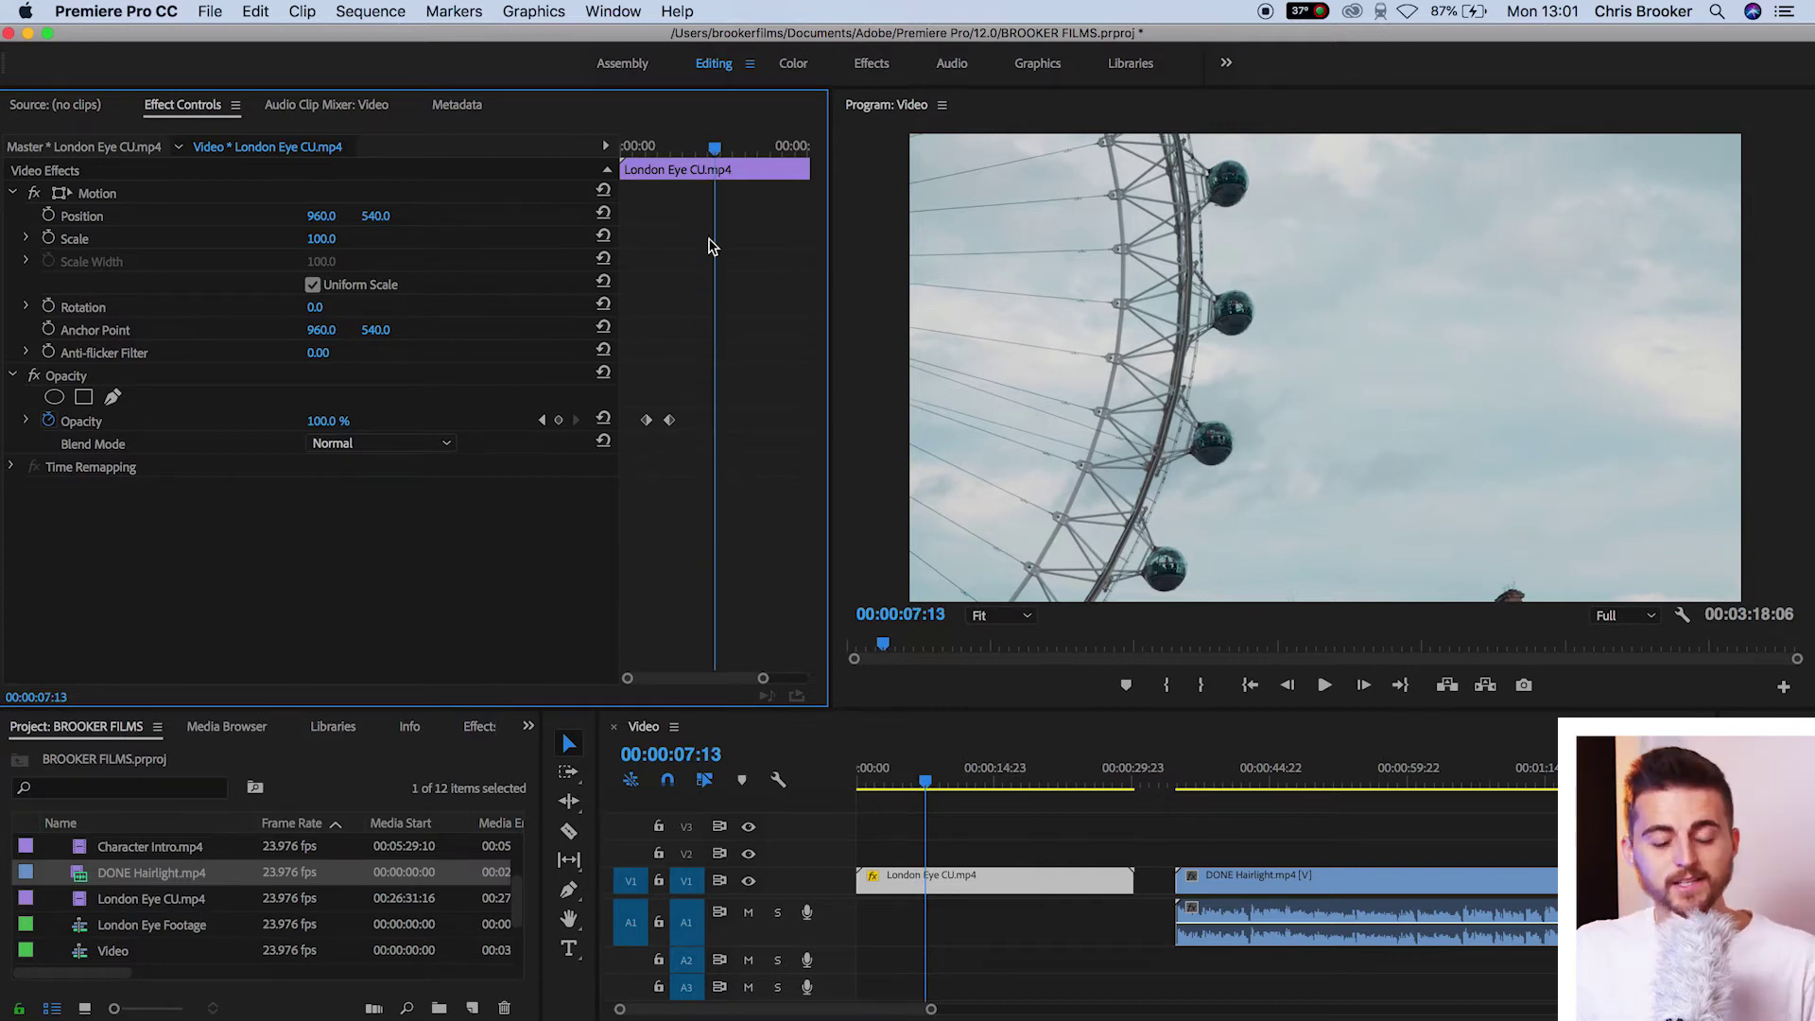
Step: Add a 100% Opacity keyframe at 00:00:07:13 and a 0.0% keyframe at 00:00:08:22
left_click(335, 417)
left_click(417, 407)
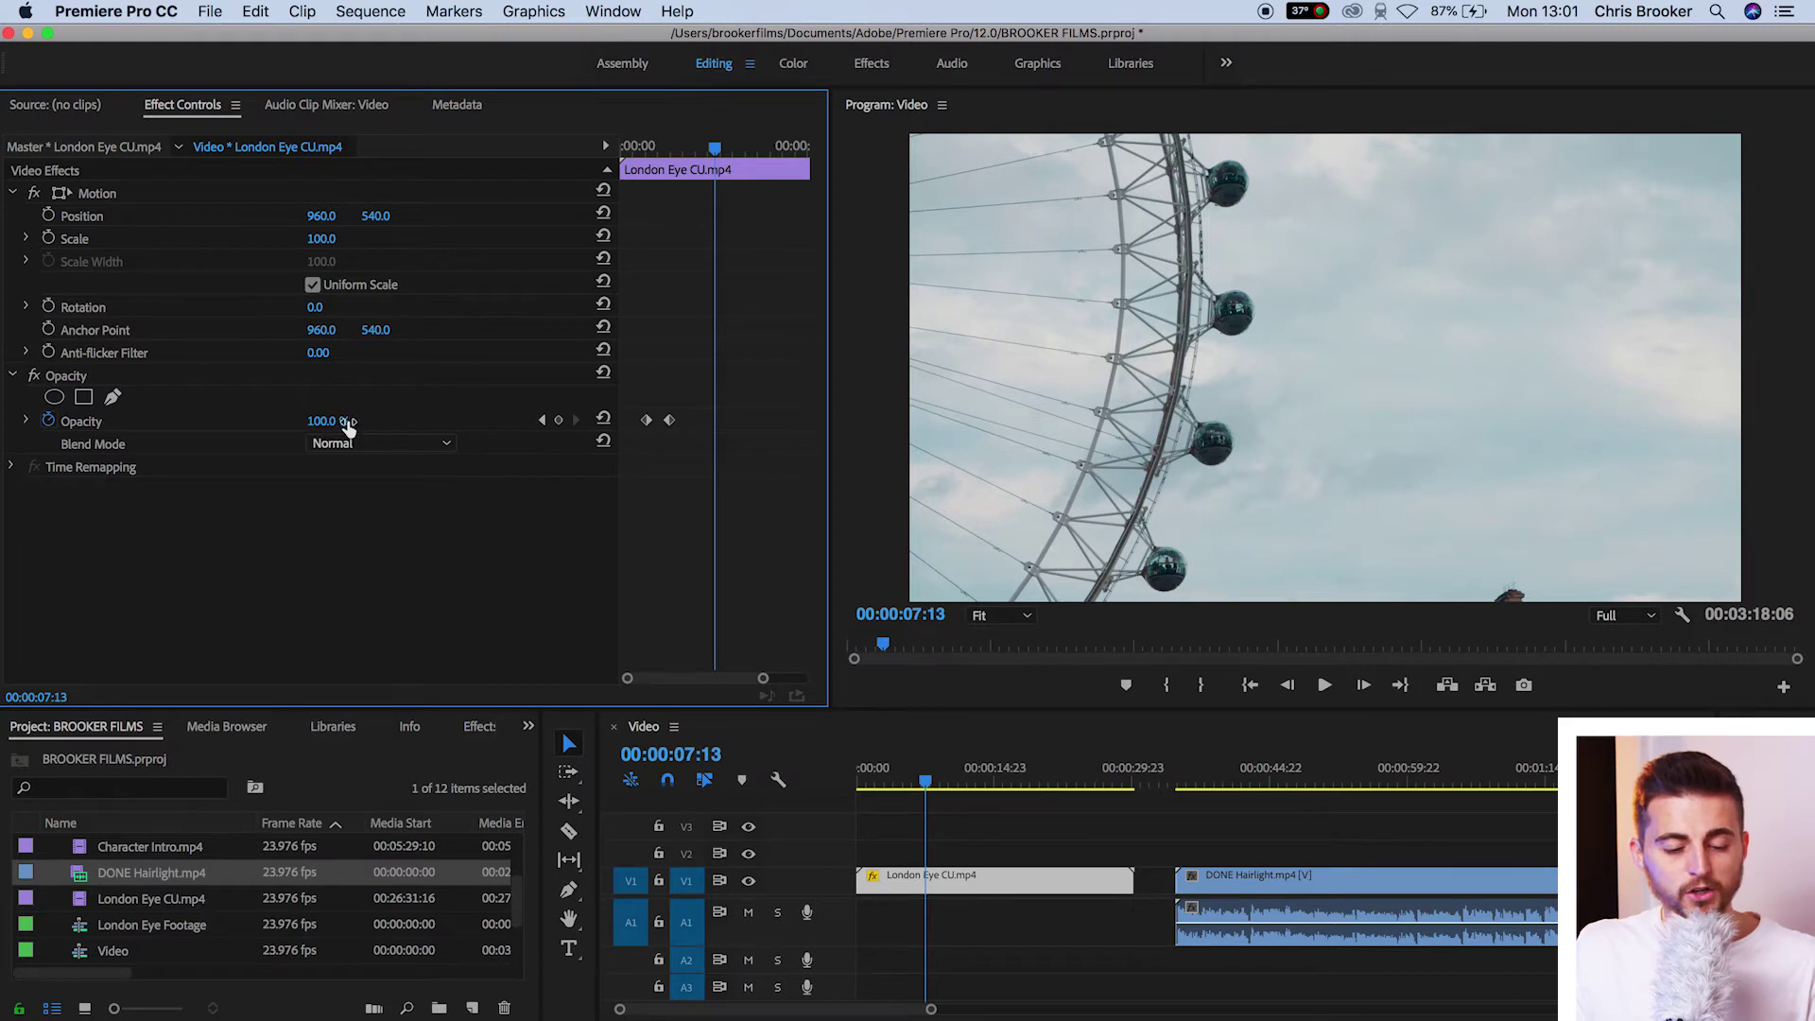
left_click(558, 422)
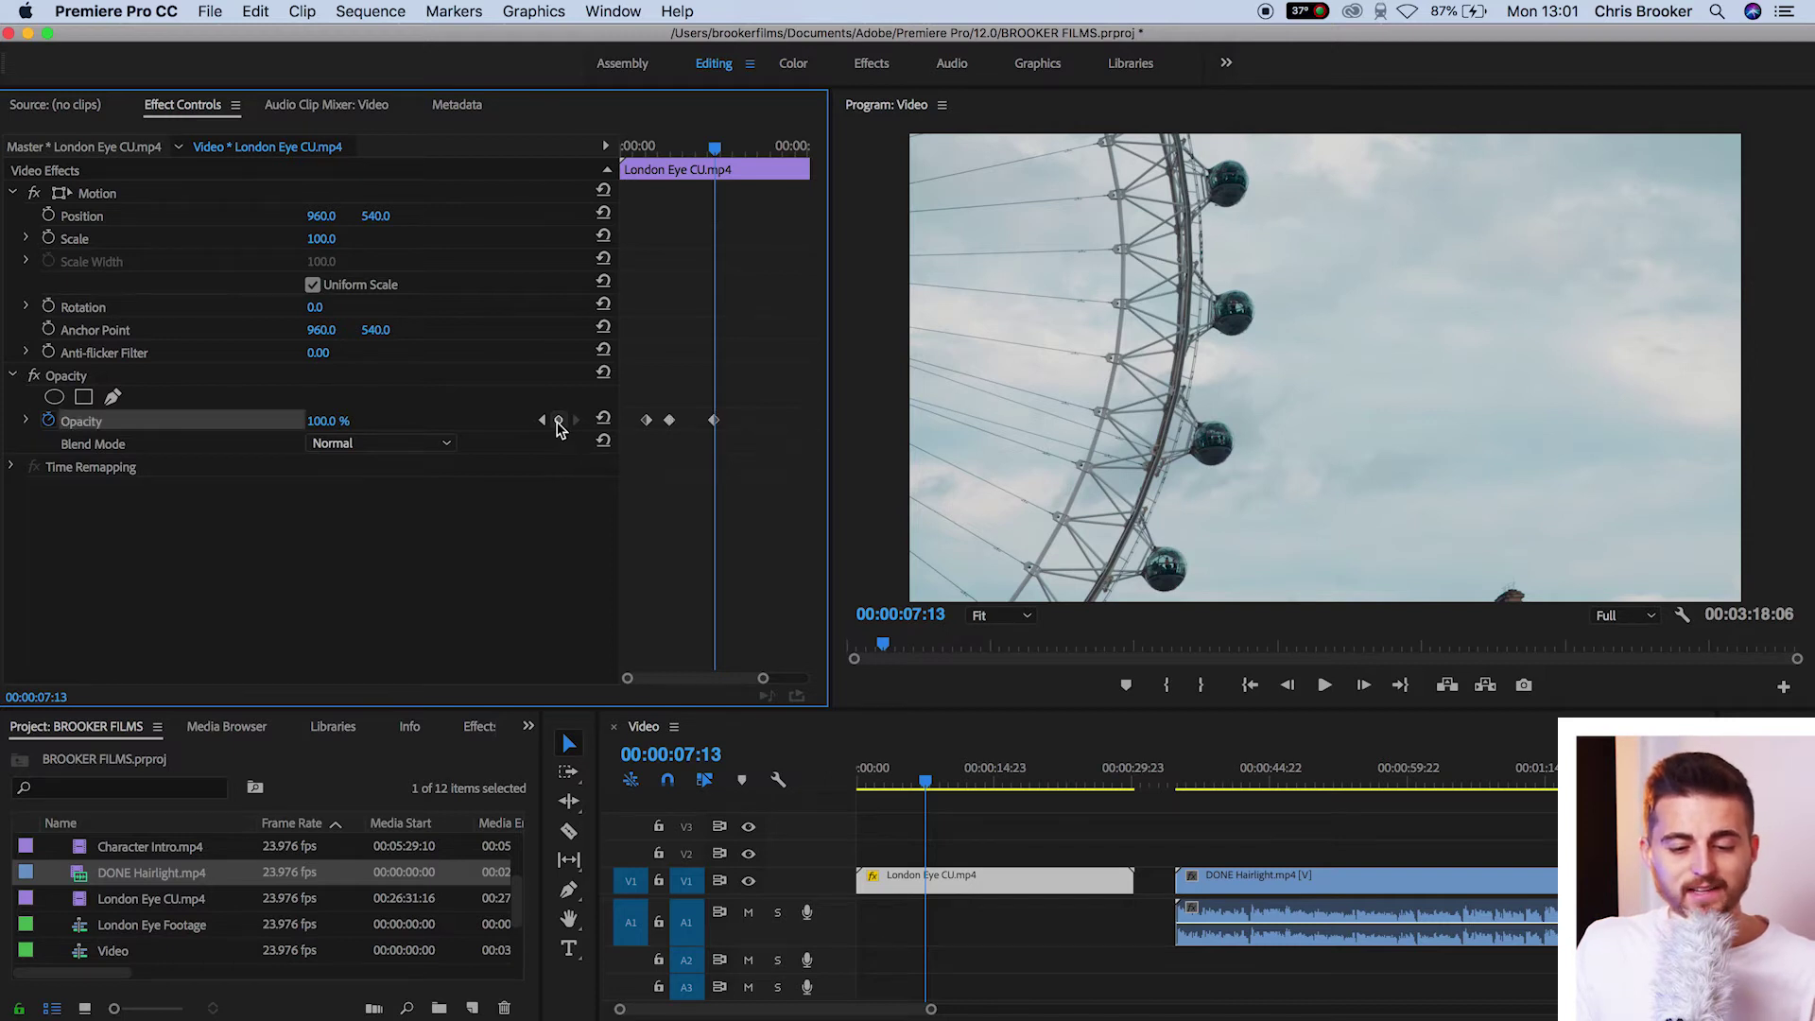
left_click(716, 421)
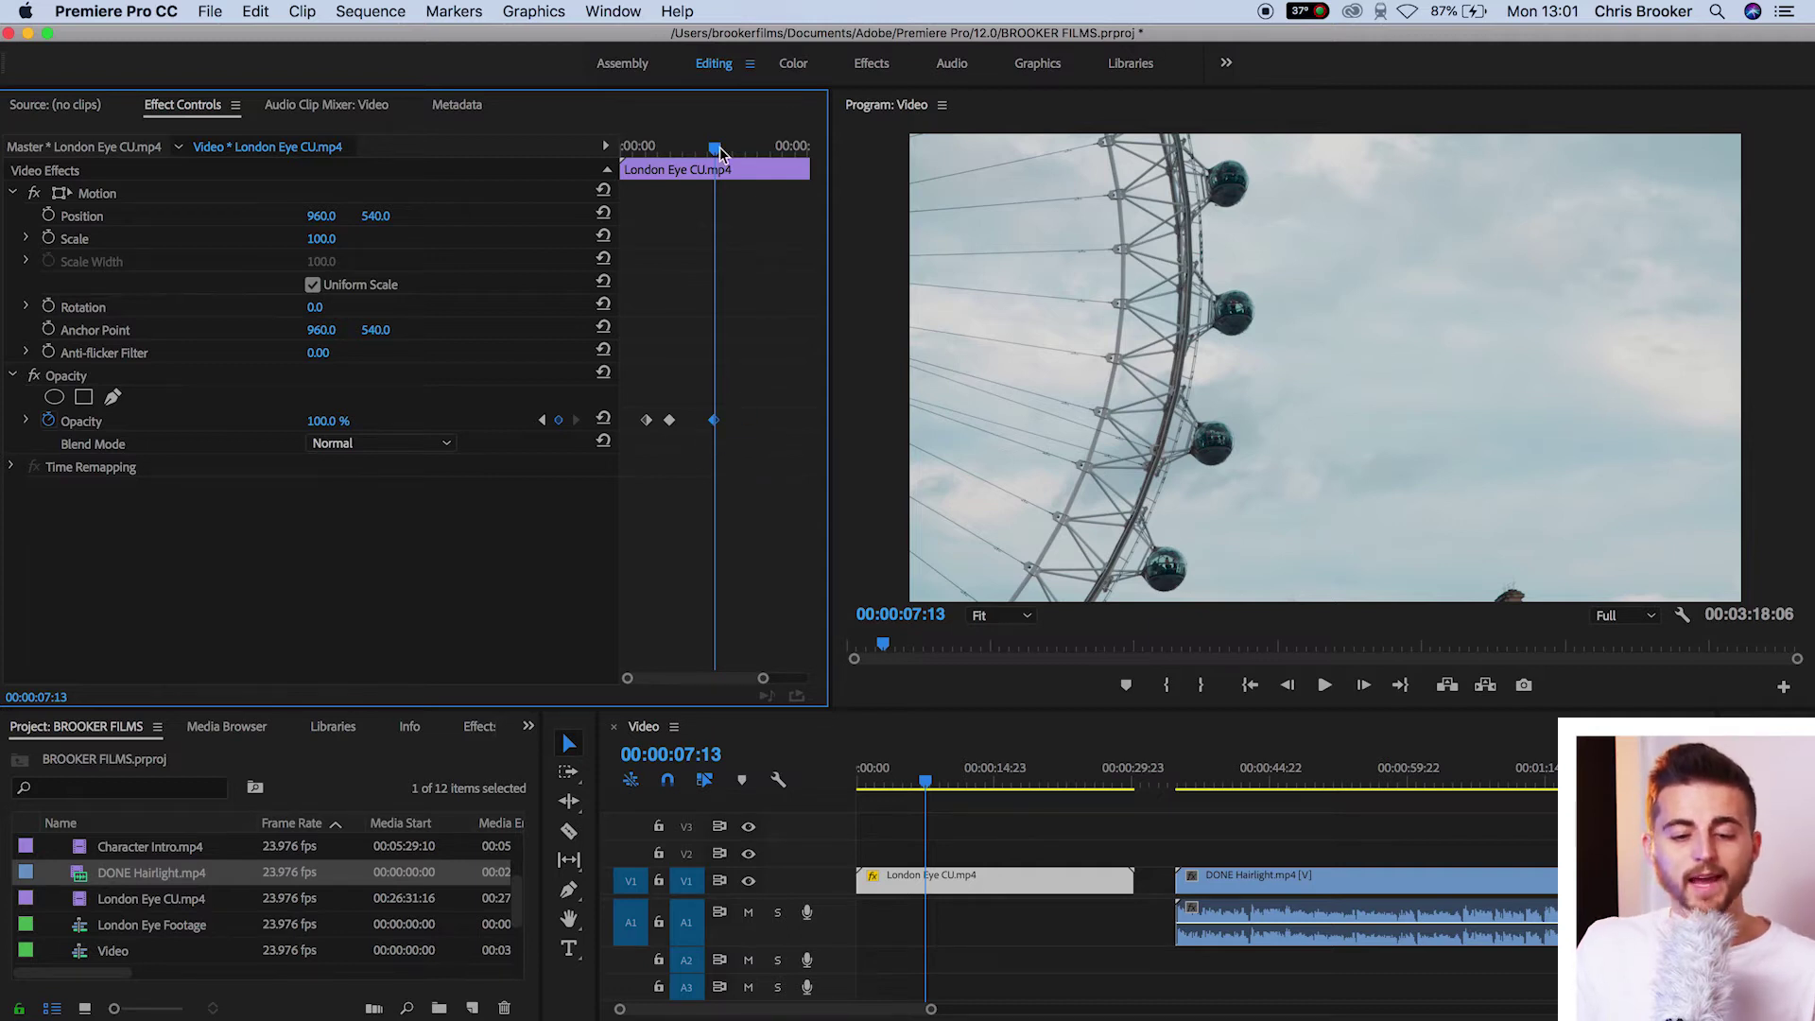
left_click_drag(718, 144, 735, 151)
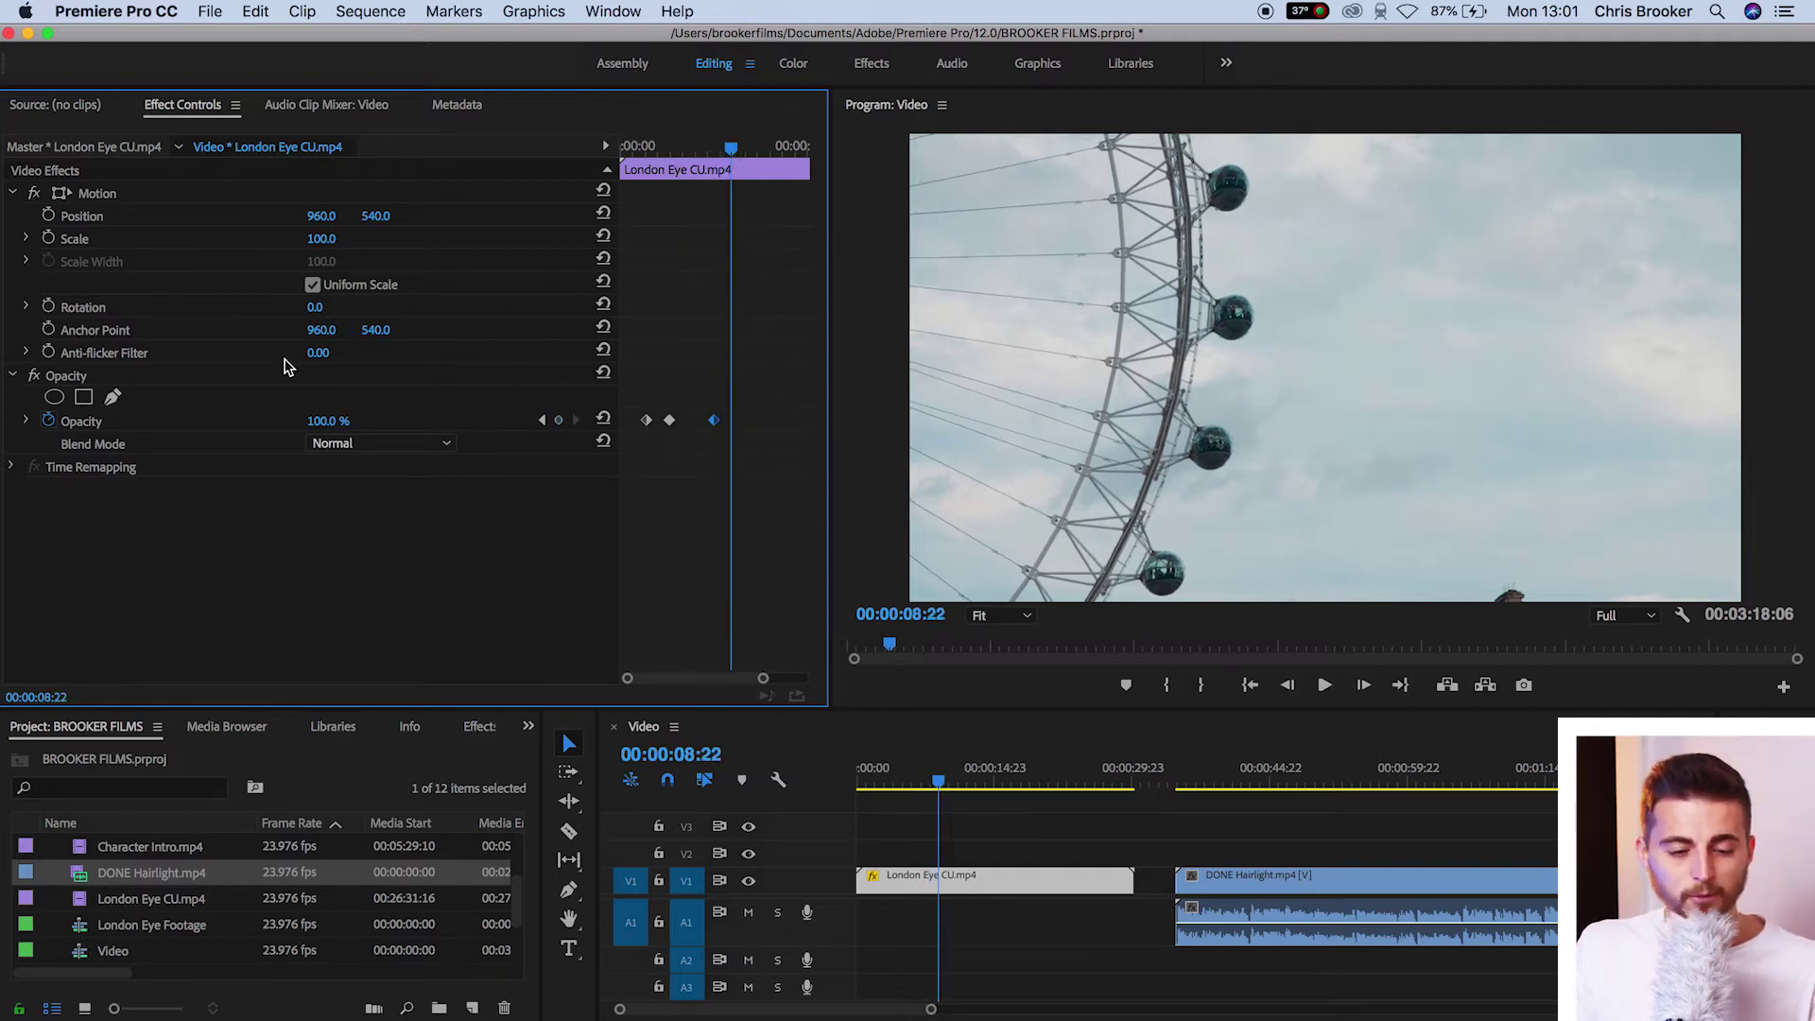
left_click_drag(328, 420, 274, 422)
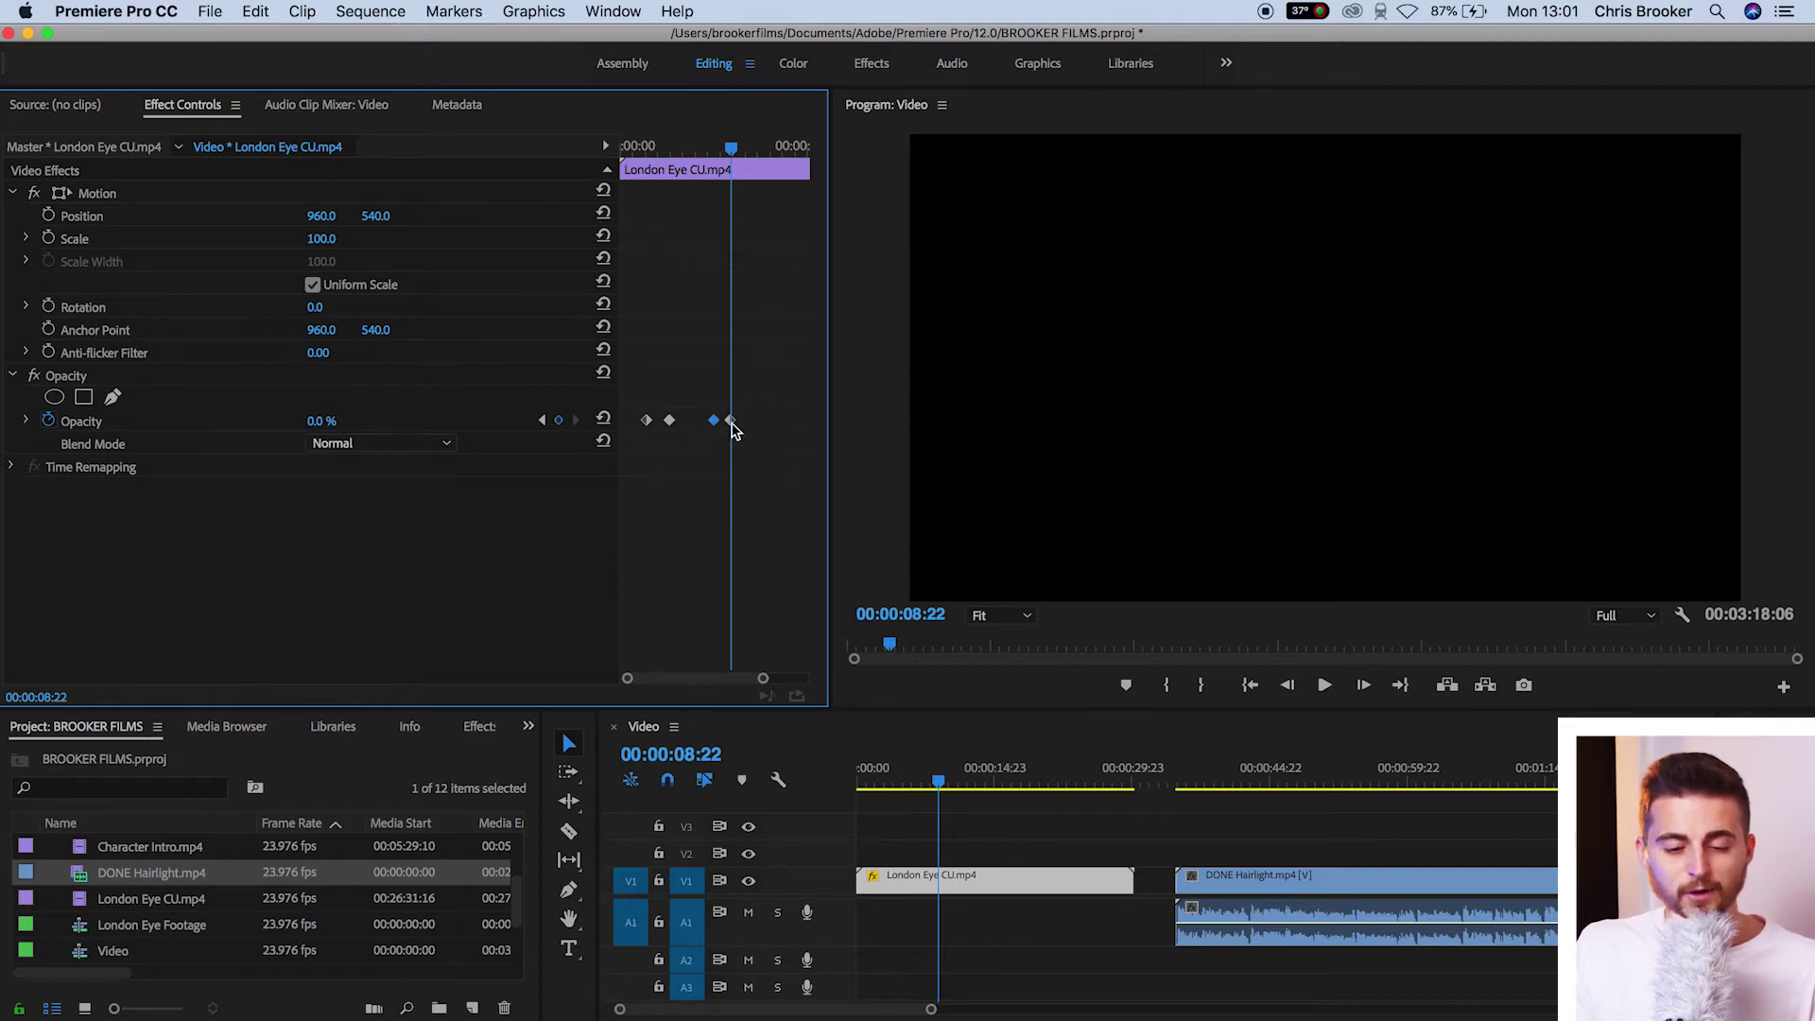
Step: Play back the London Eye clip's fade-out to black twice
left_click_drag(730, 153, 714, 151)
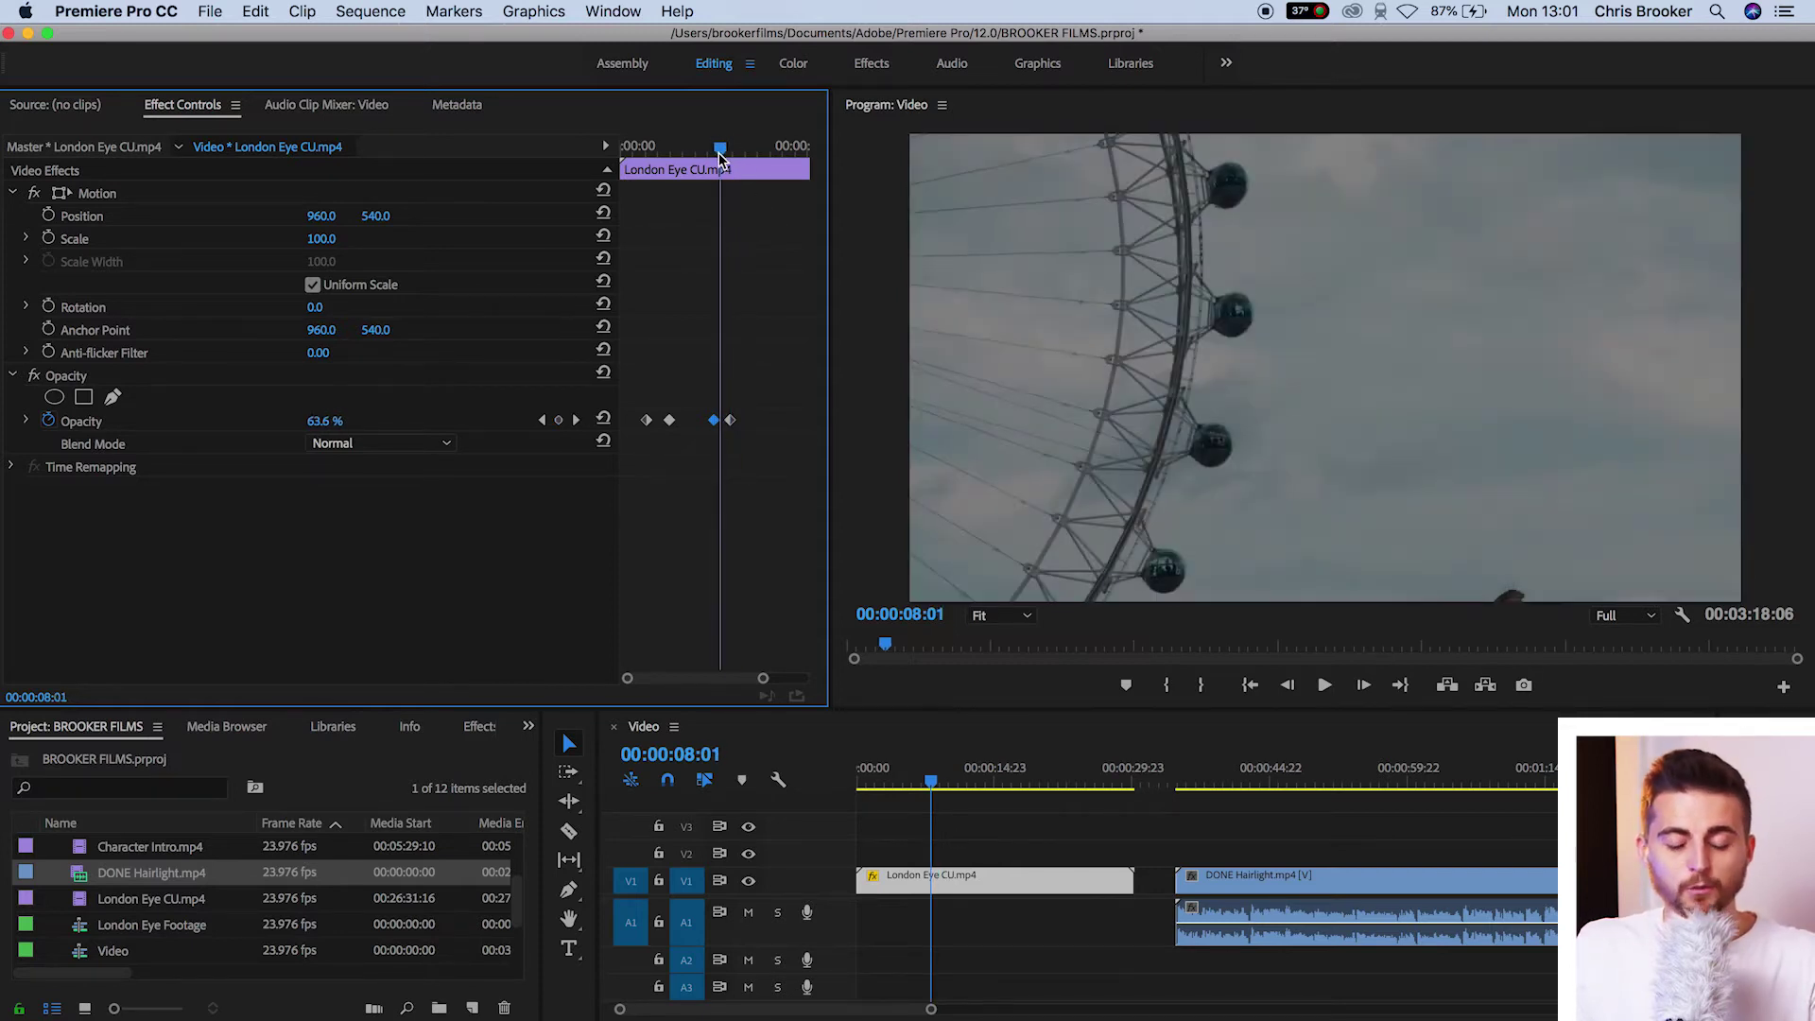
key("space")
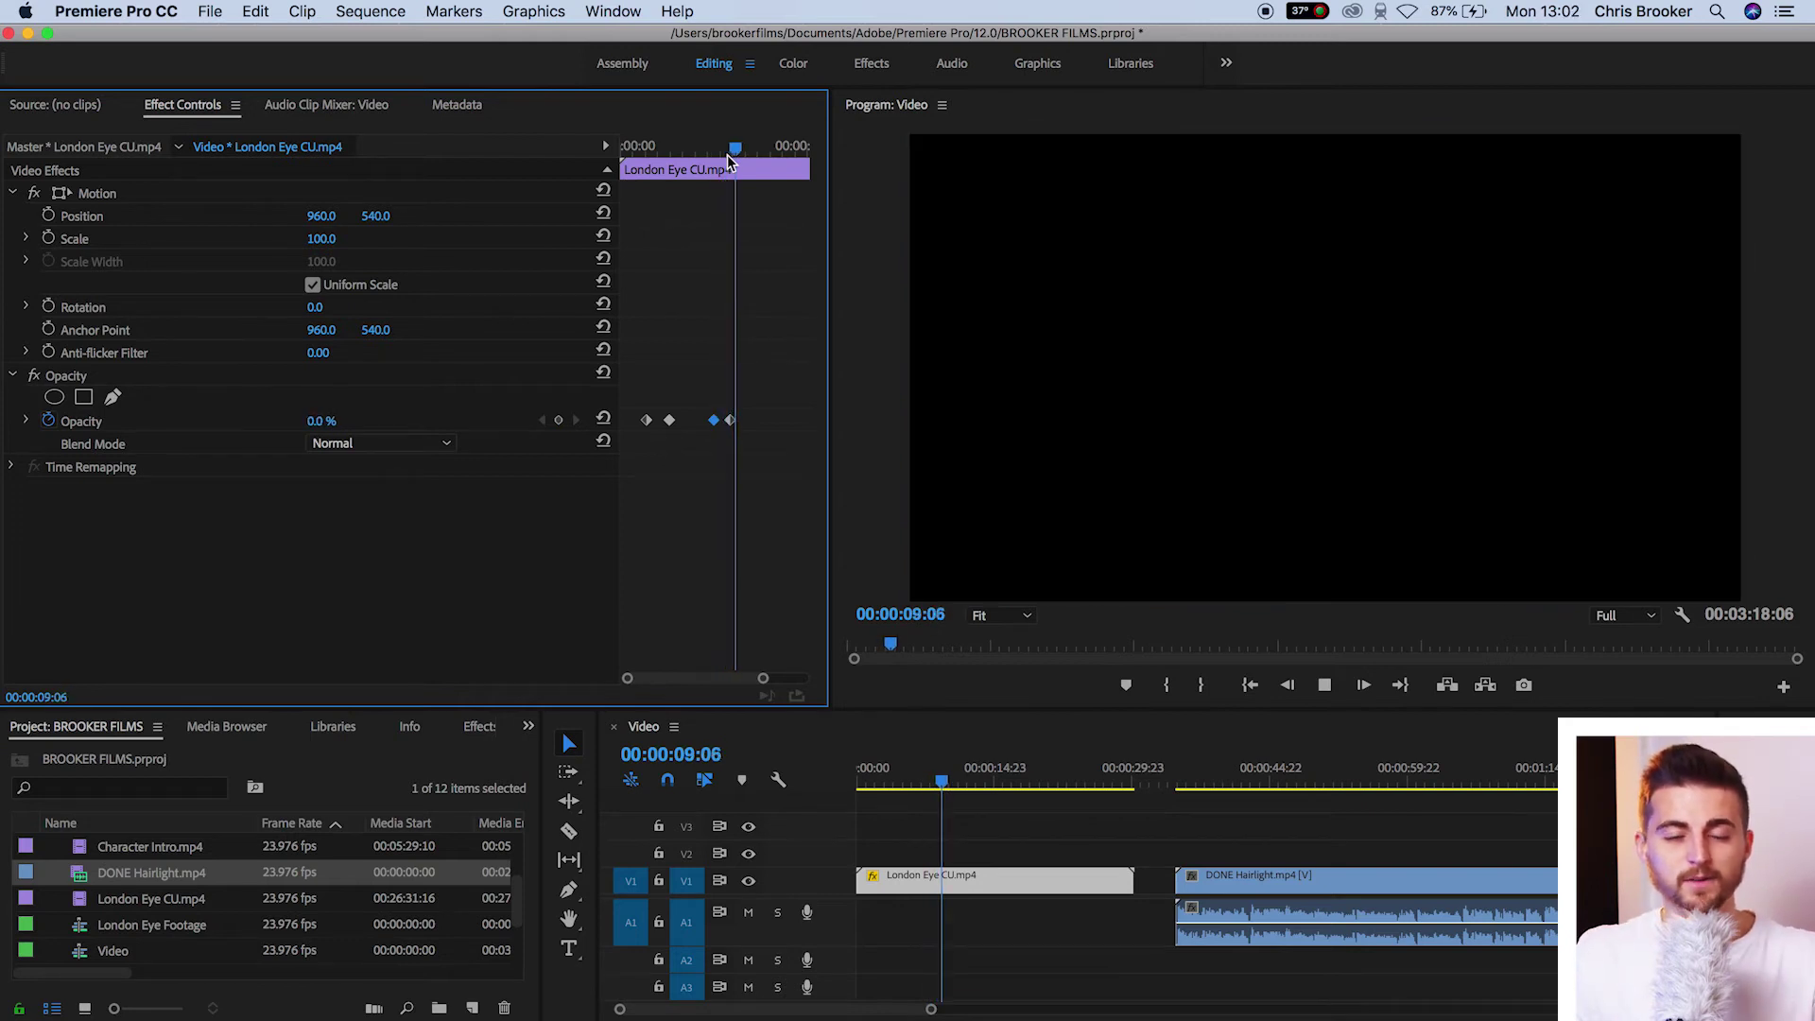
key("space")
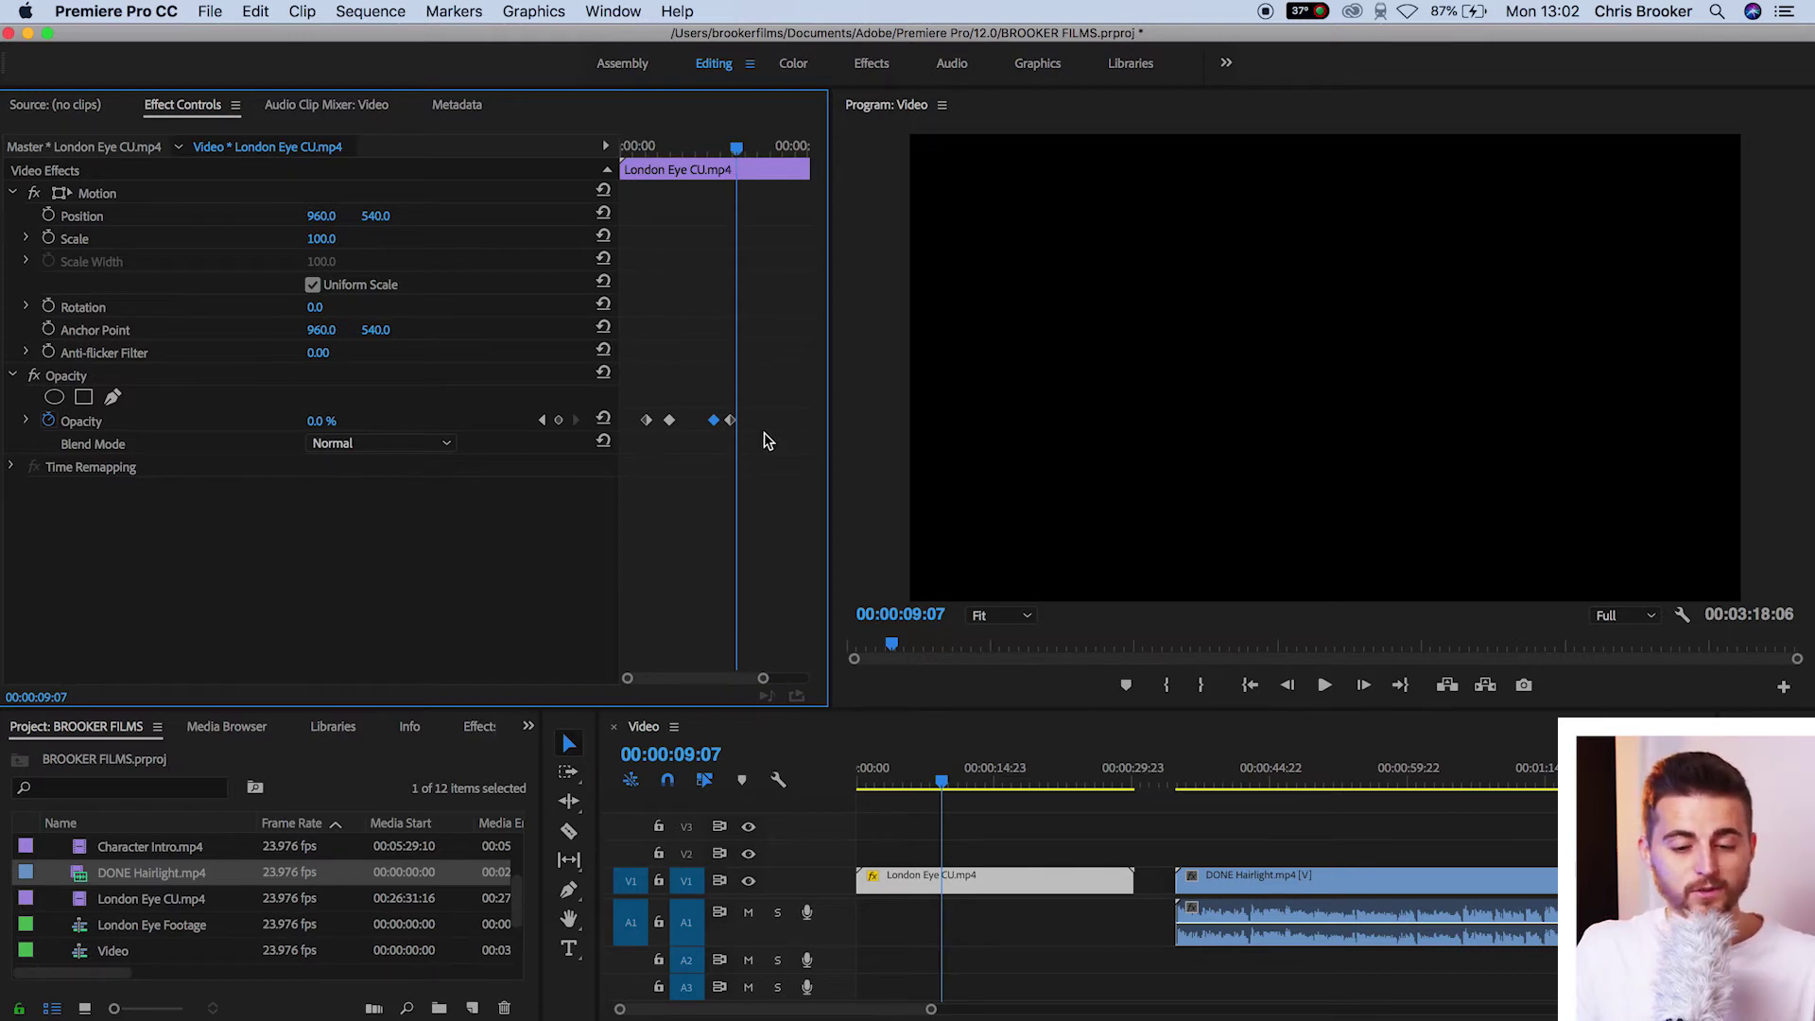
left_click_drag(737, 148, 711, 161)
key("space")
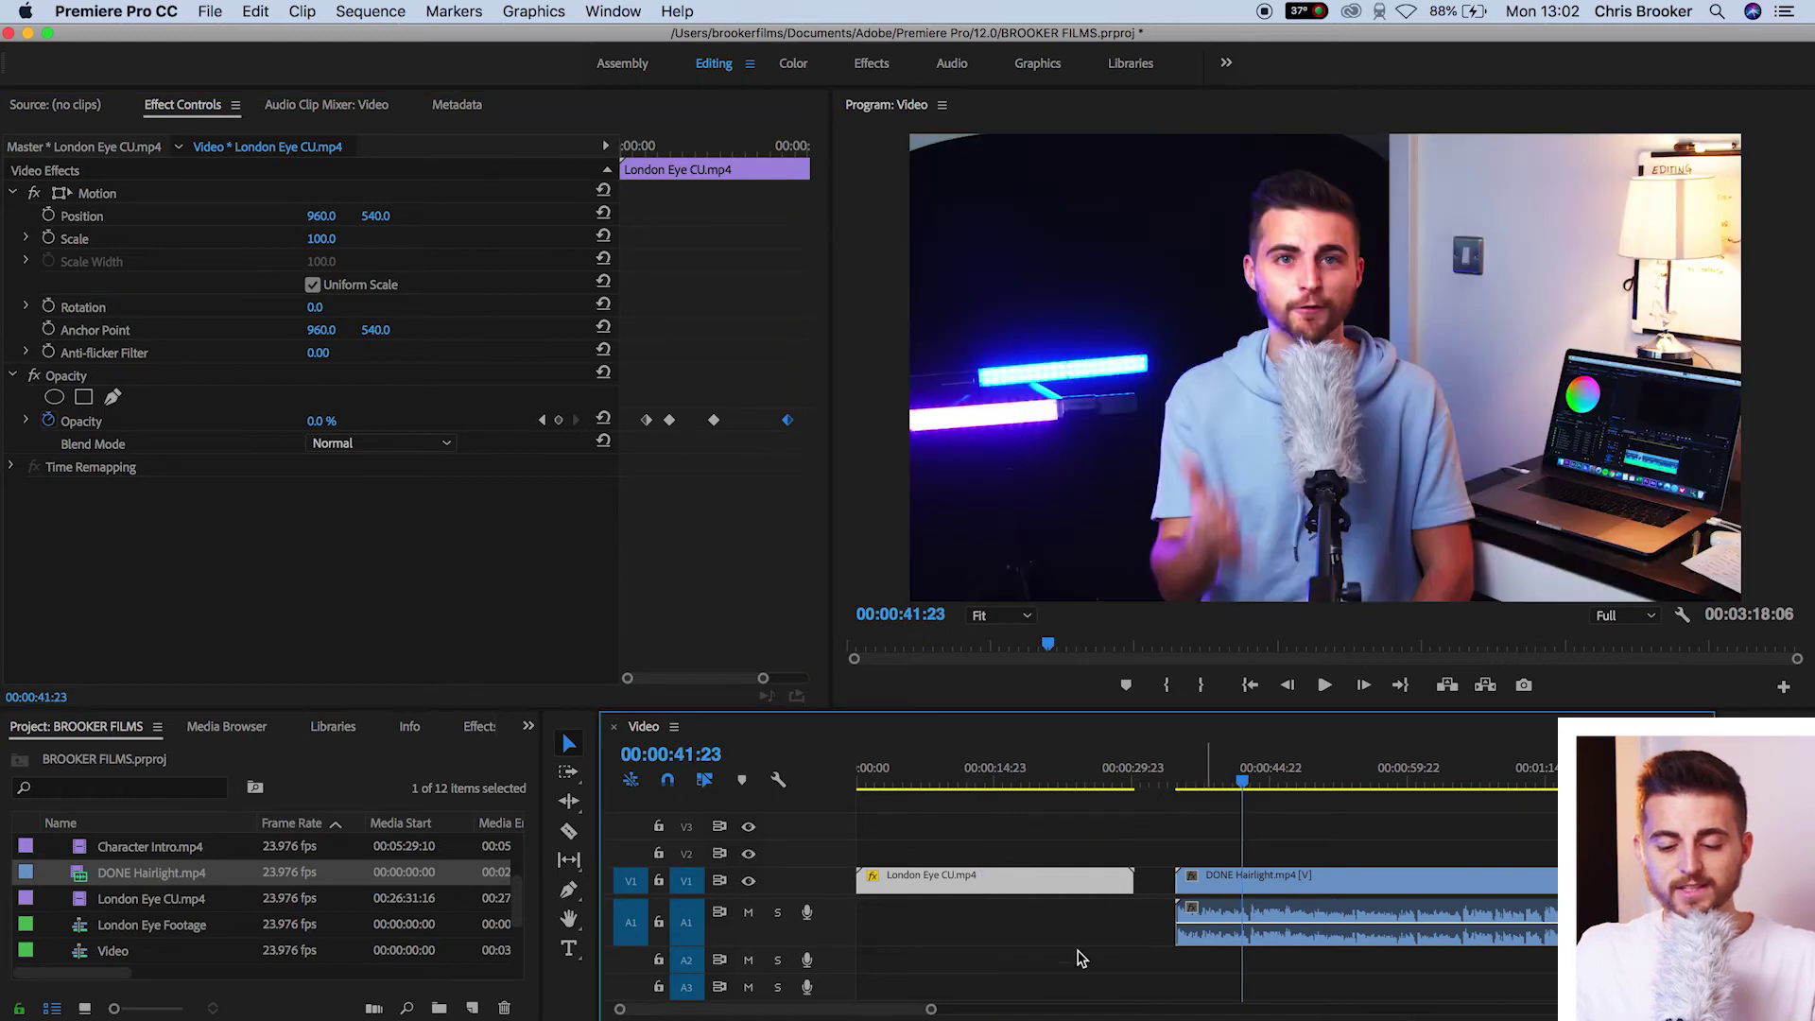
Step: Select the DONE Hairlight.mp4 clip near 00:00:40:17 and expand its Volume settings
scroll(1189, 818, "right", 1)
scroll(1214, 787, "up", 3)
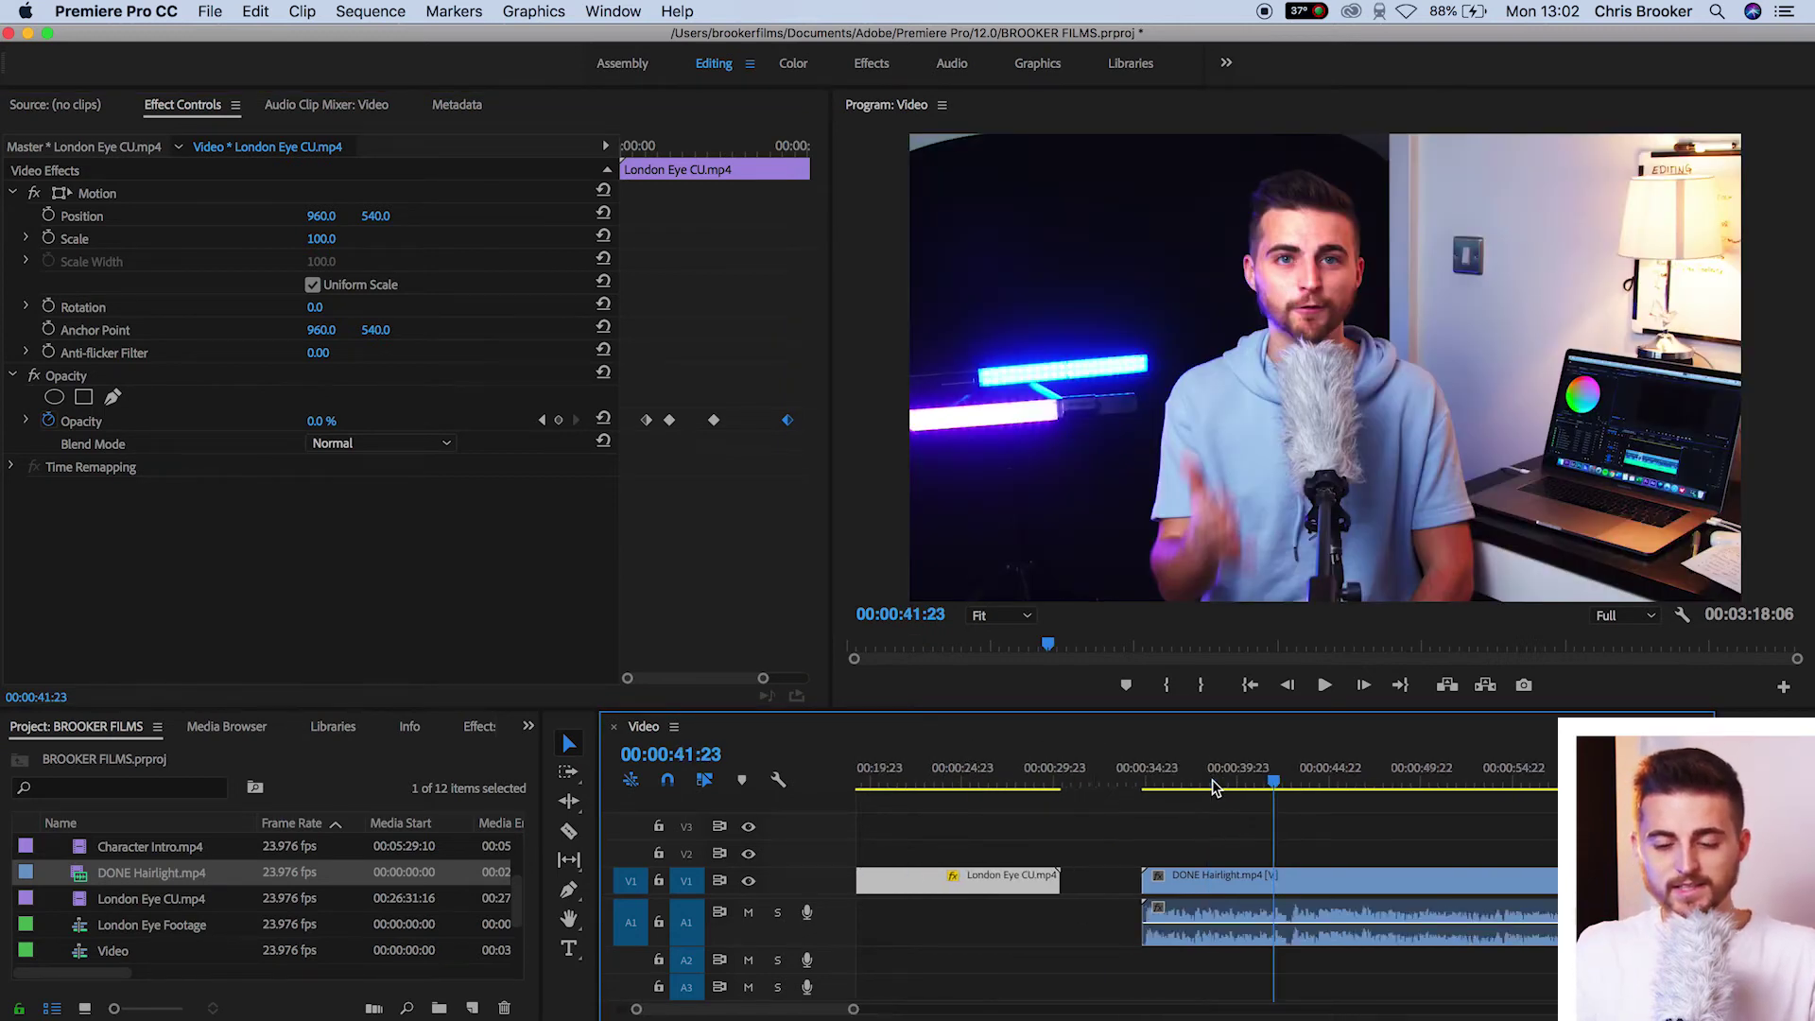
left_click(1227, 770)
scroll(1071, 923, "right", 6)
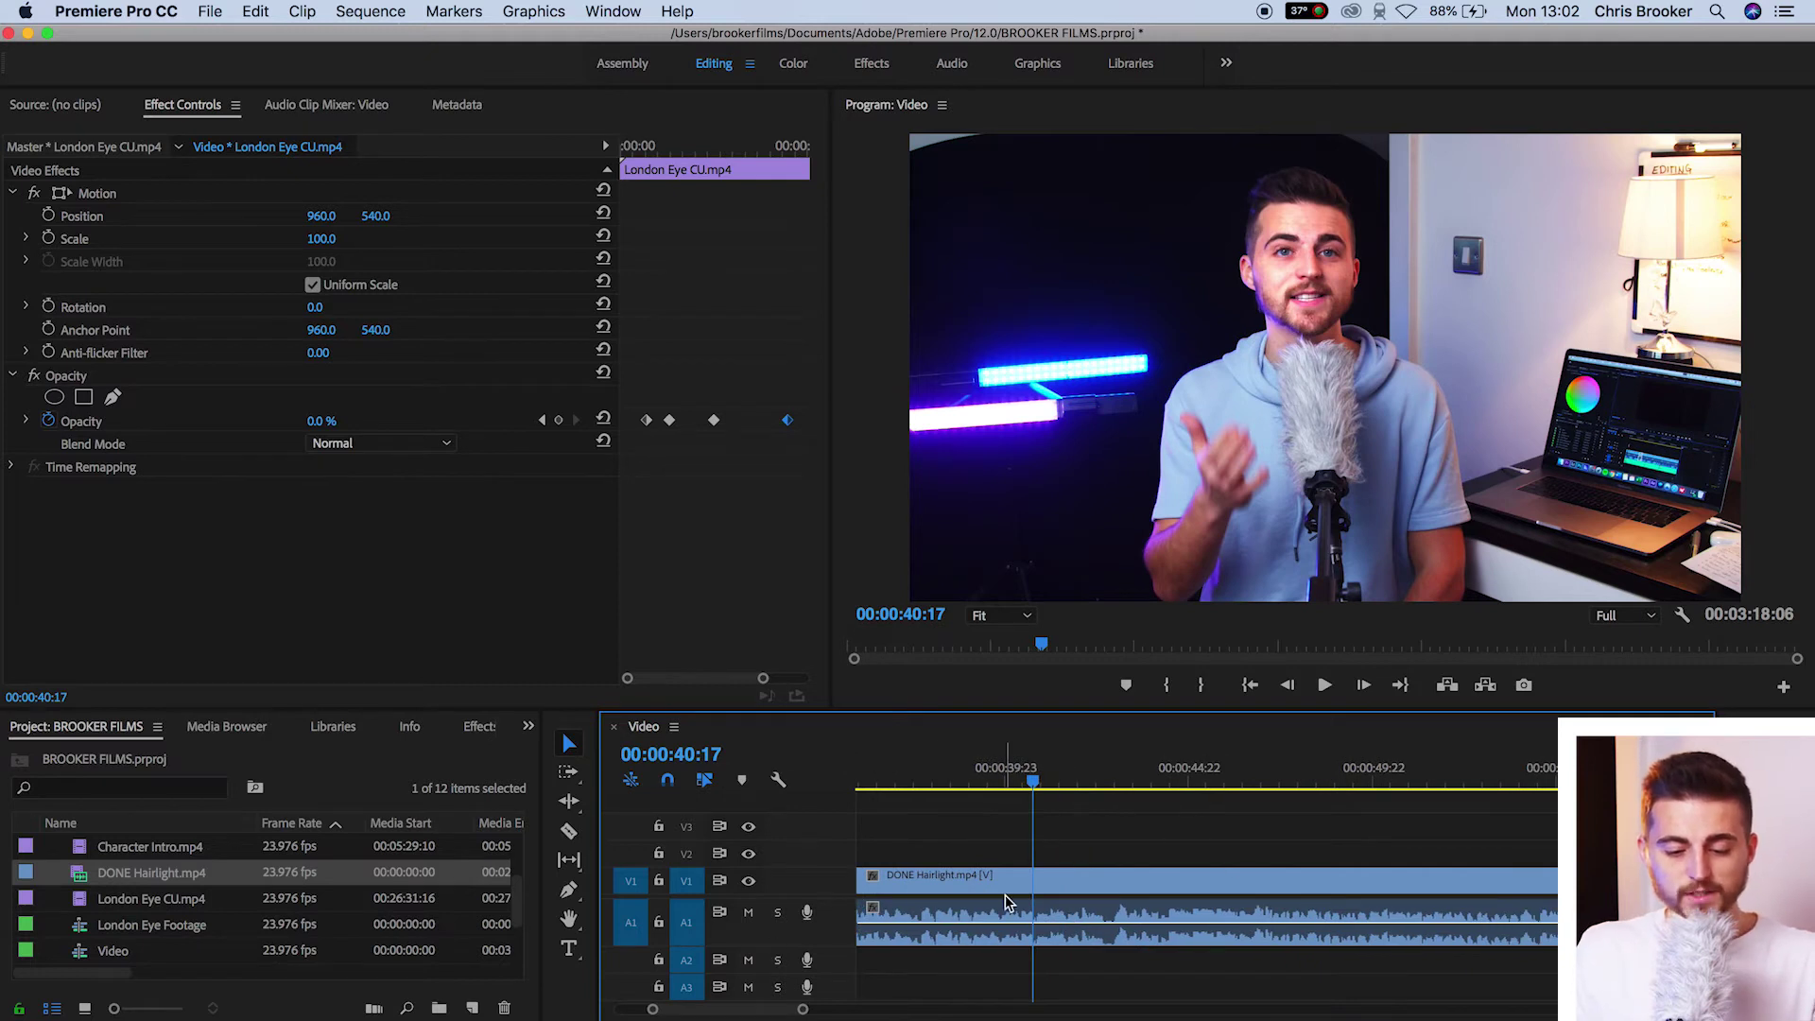
left_click(1138, 893)
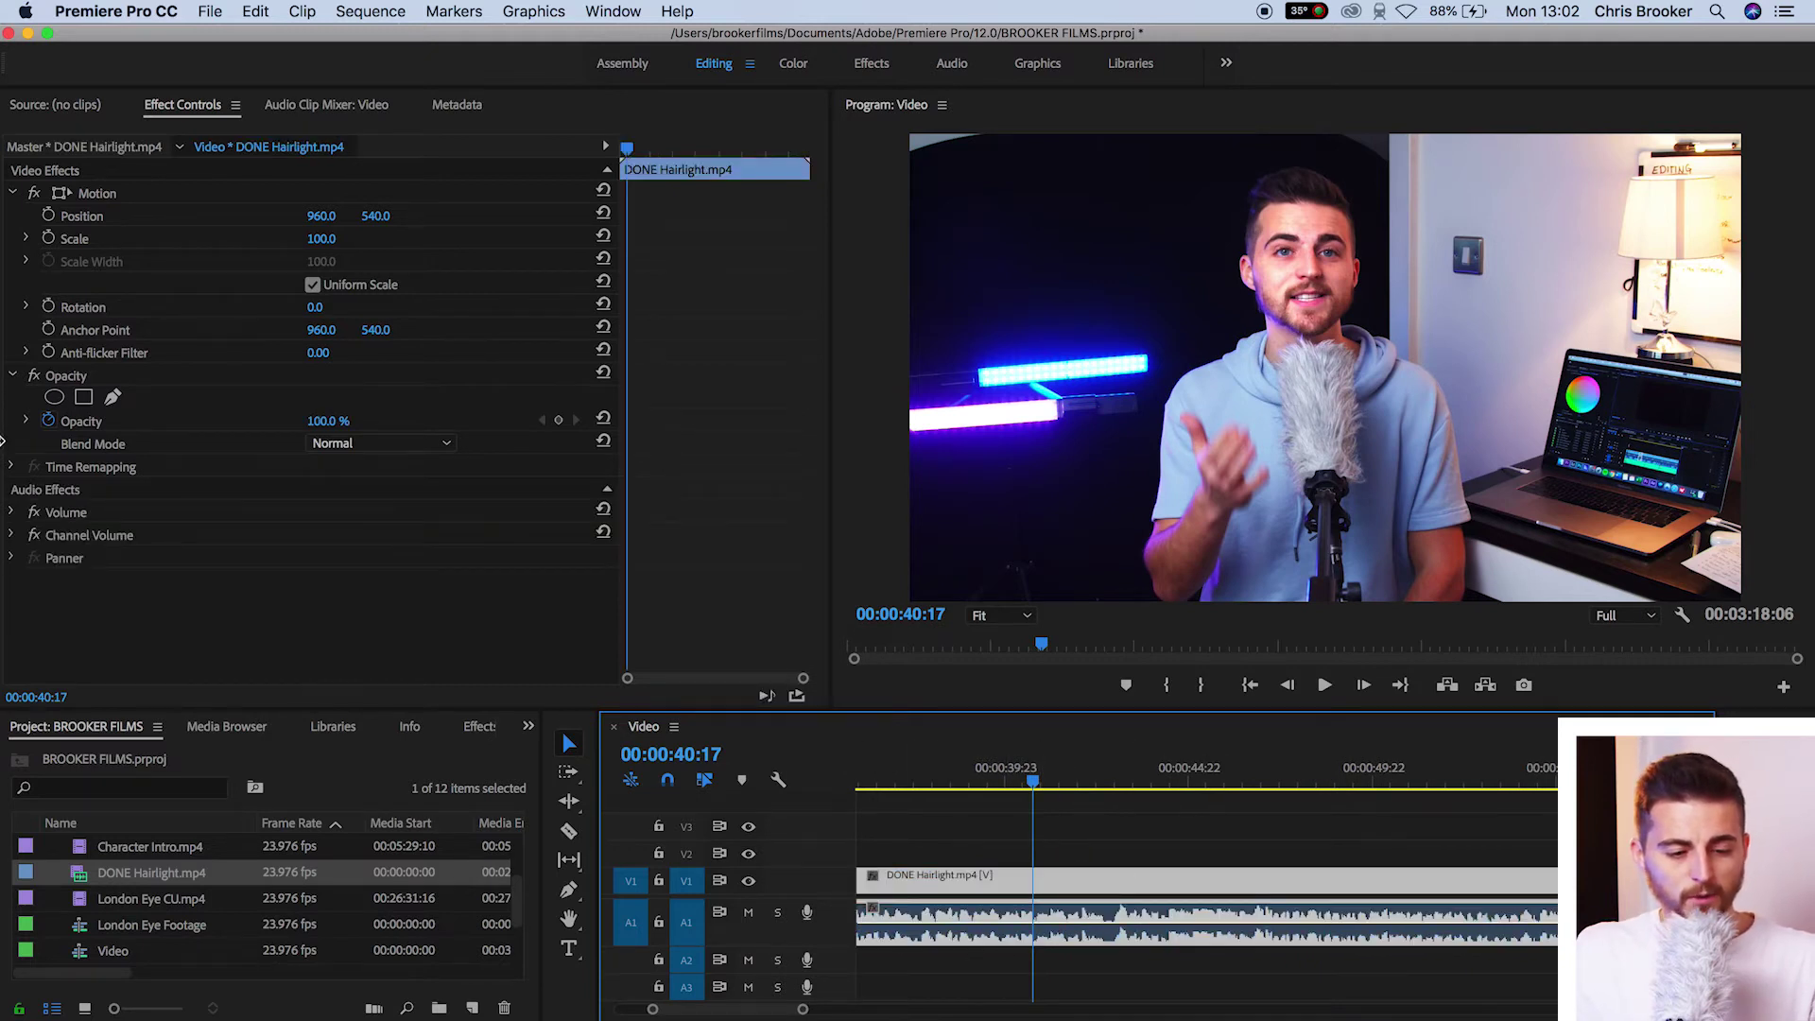
left_click(11, 513)
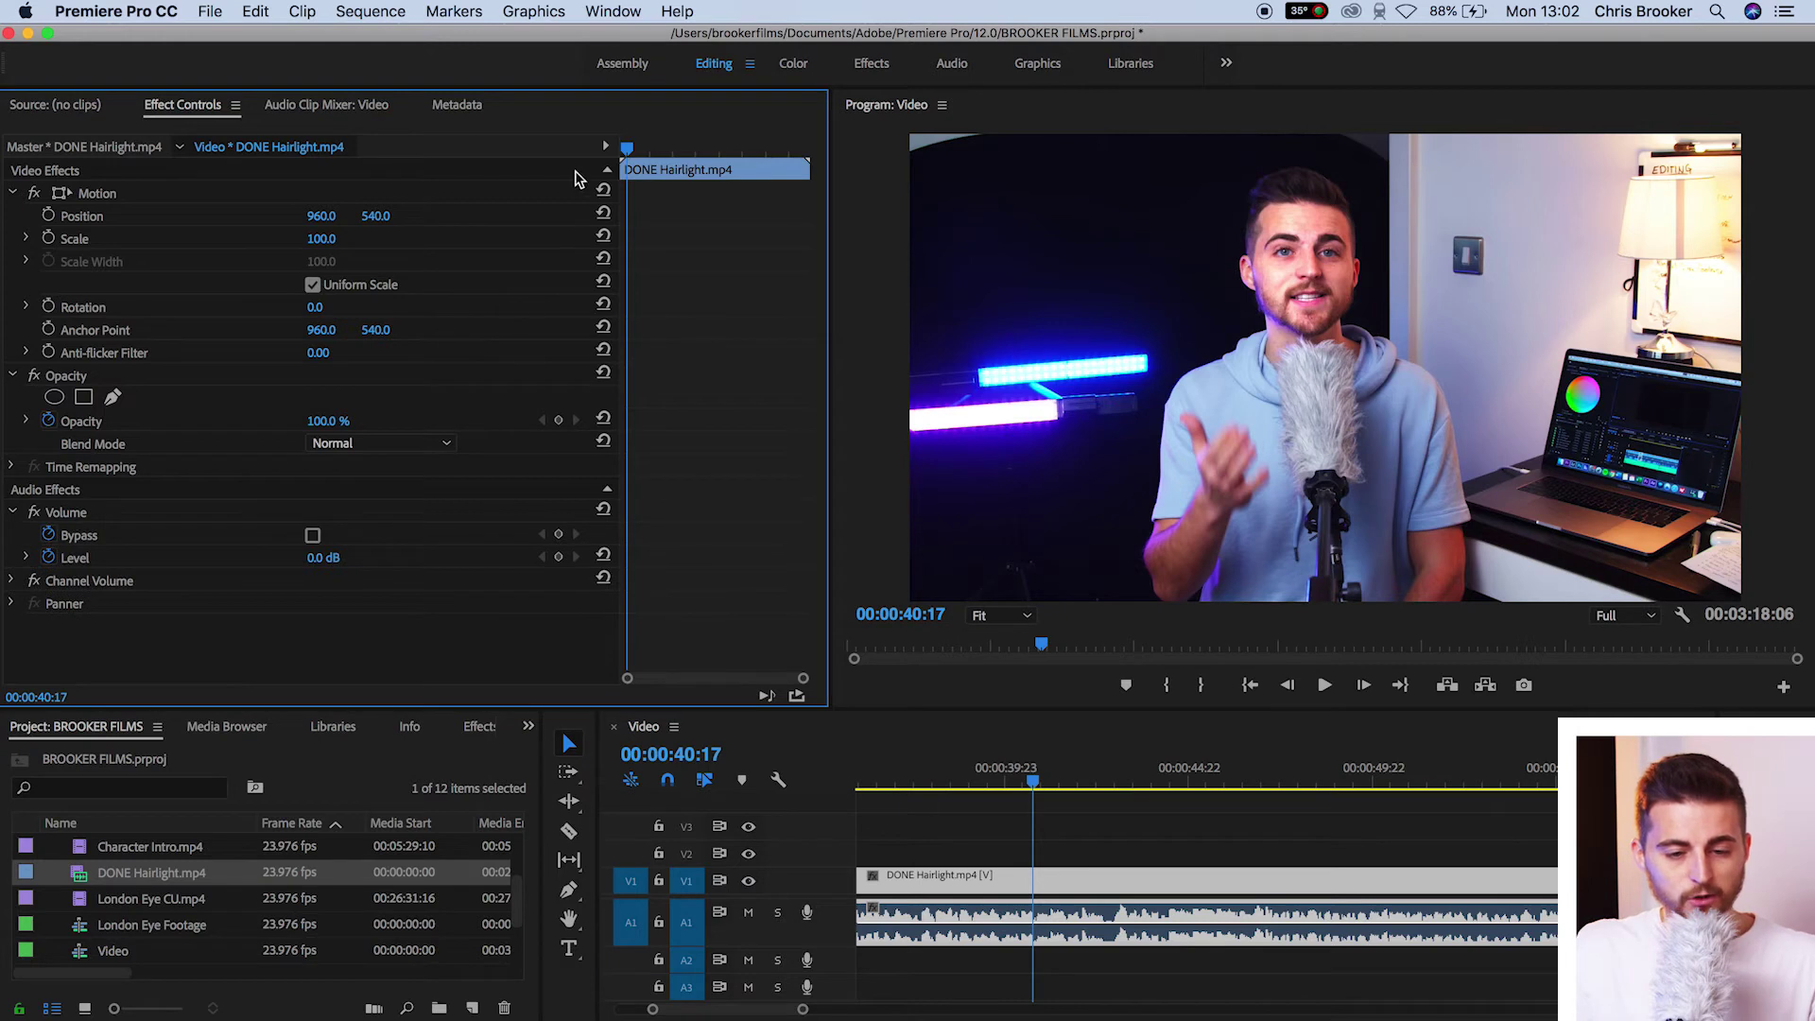
Step: Try lowering the Volume Level to -38.0 dB, then undo it back to 0.0 dB
left_click(646, 150)
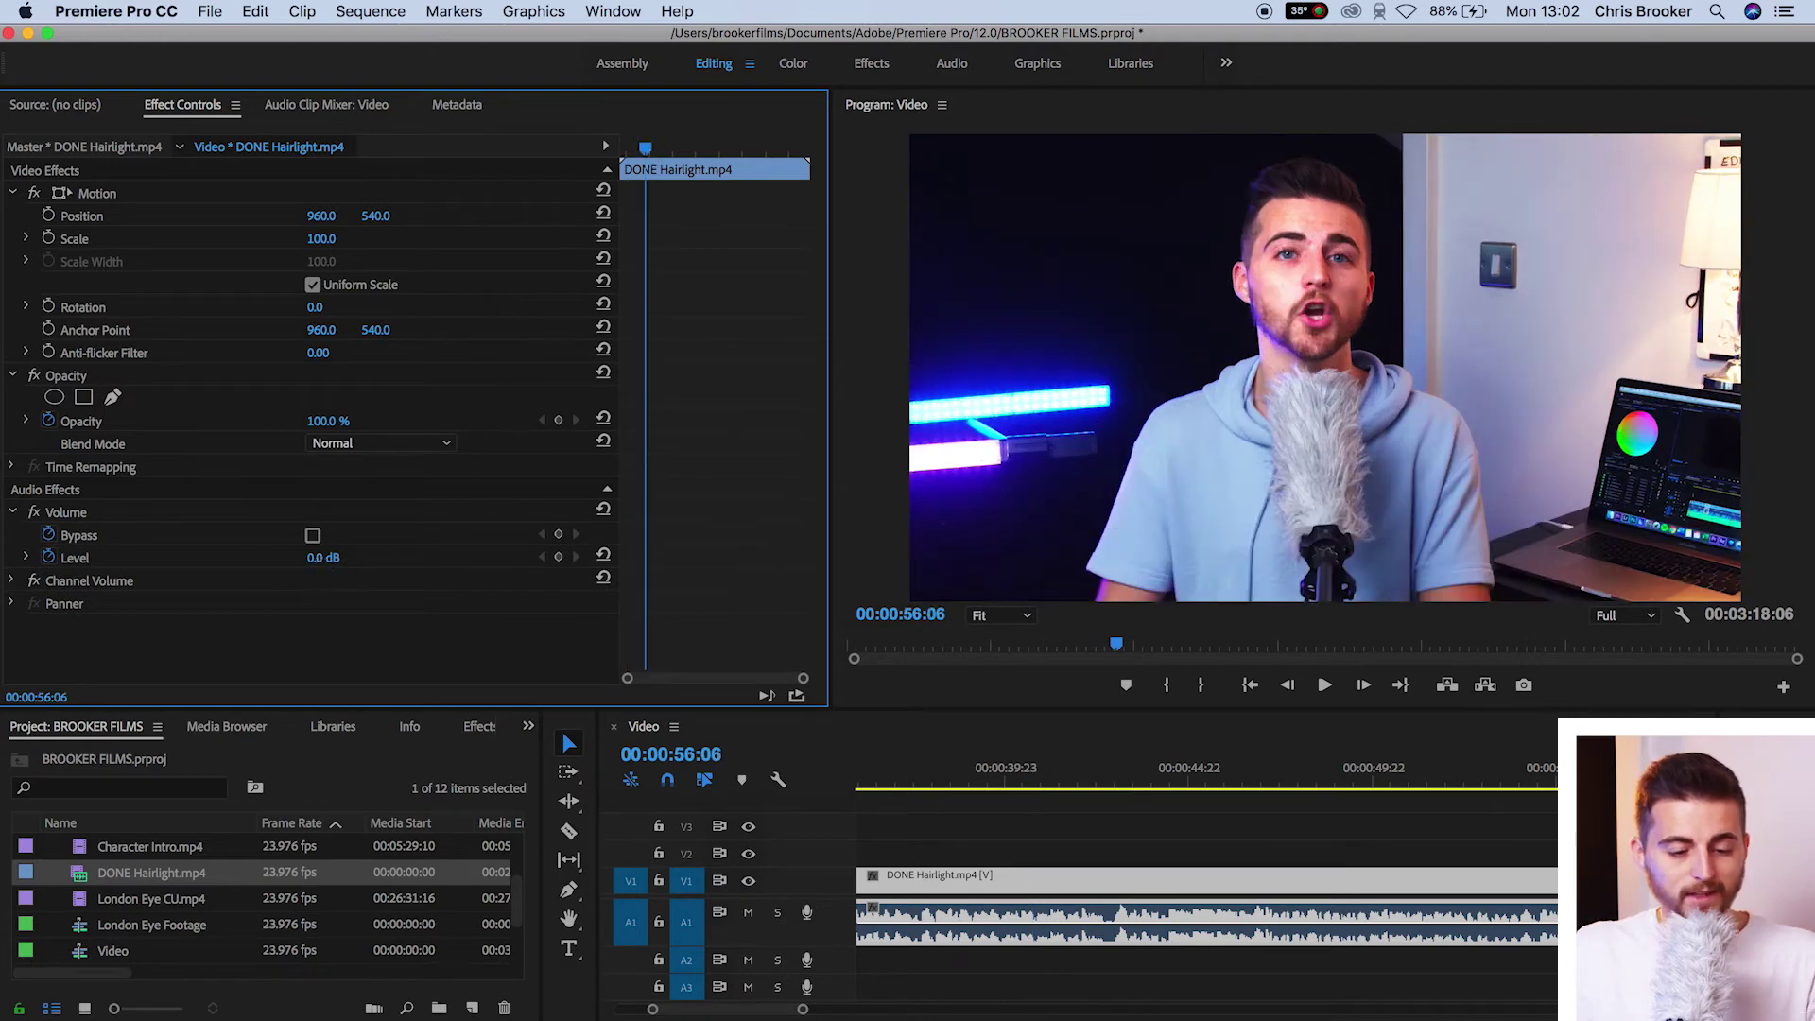
left_click_drag(331, 558, 335, 550)
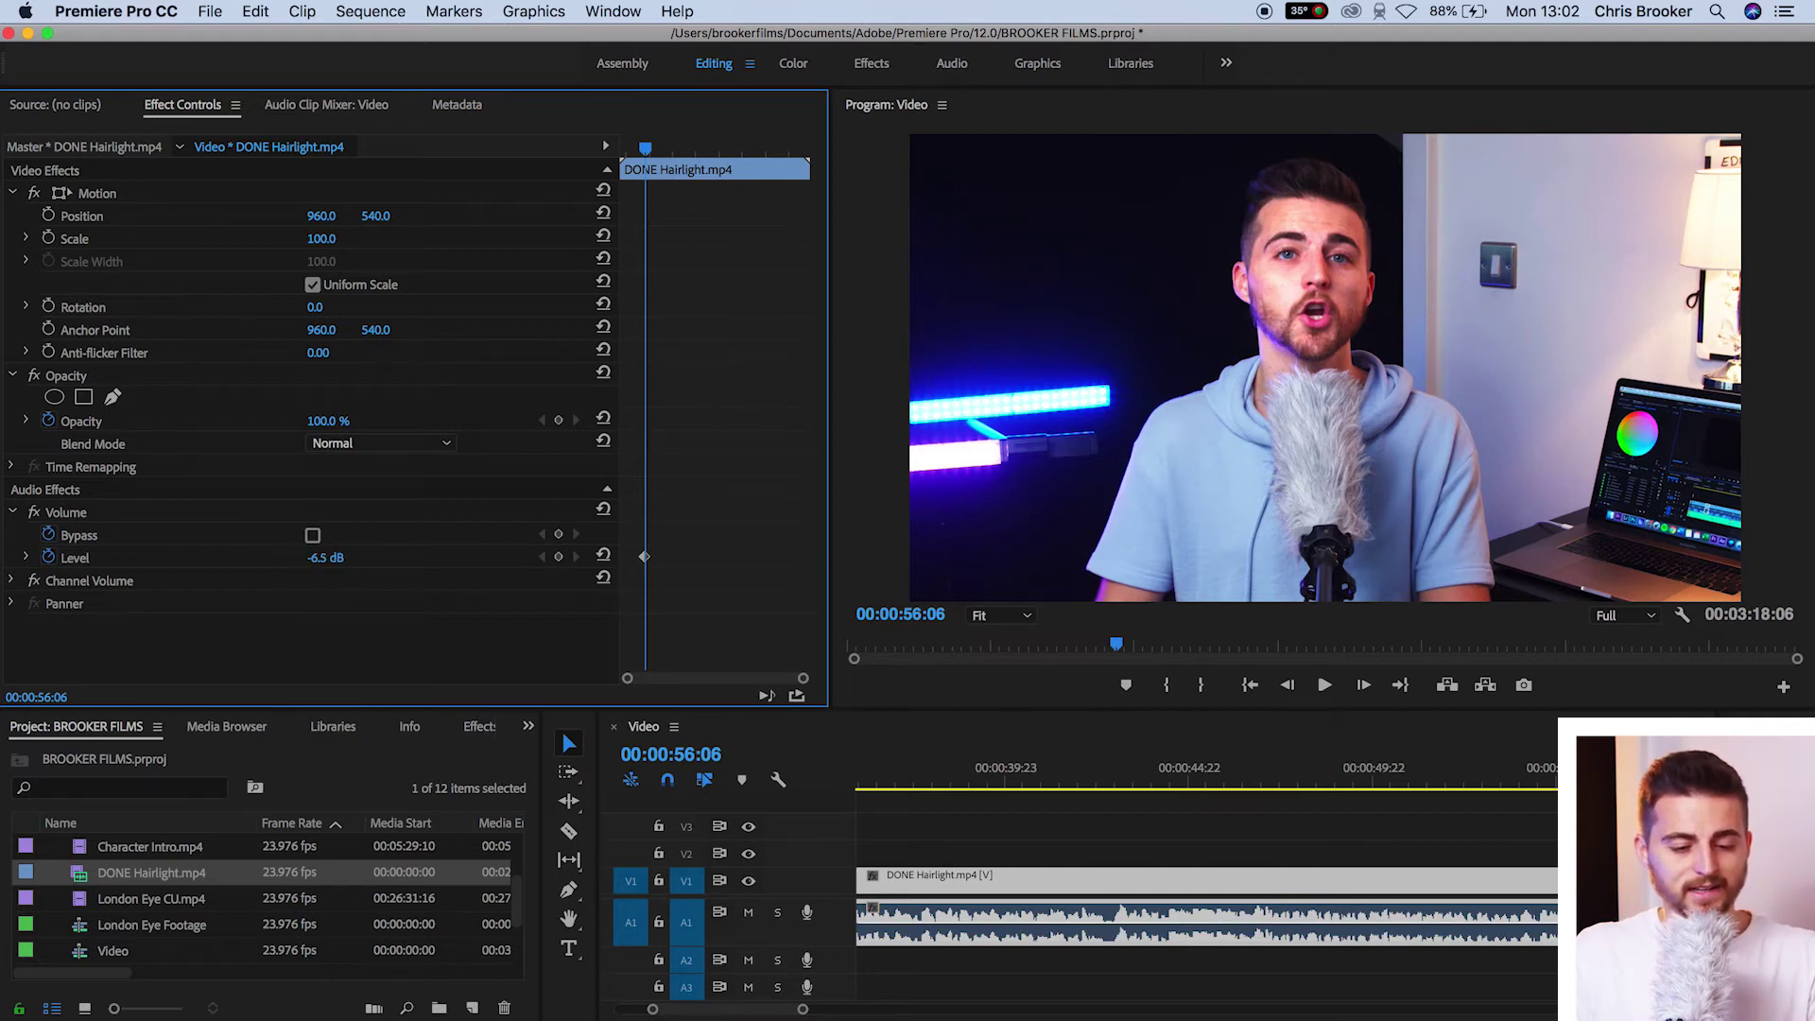
left_click_drag(337, 556, 337, 556)
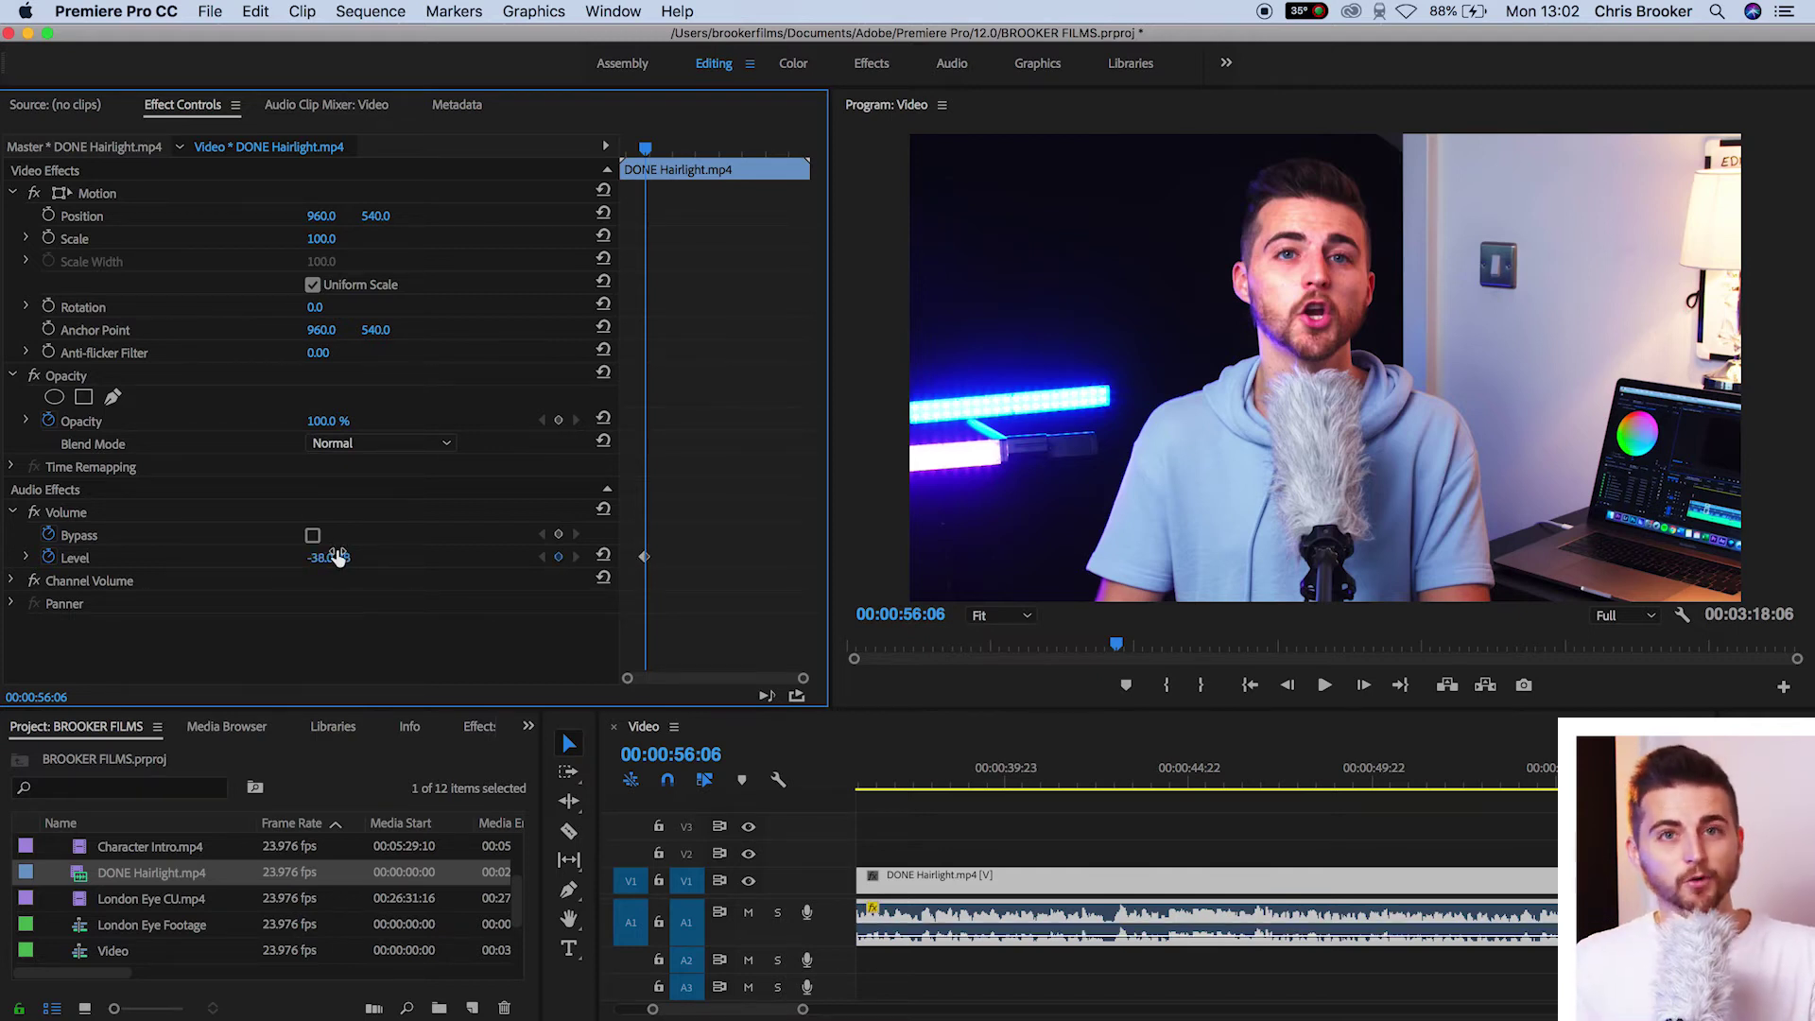
key("super+z")
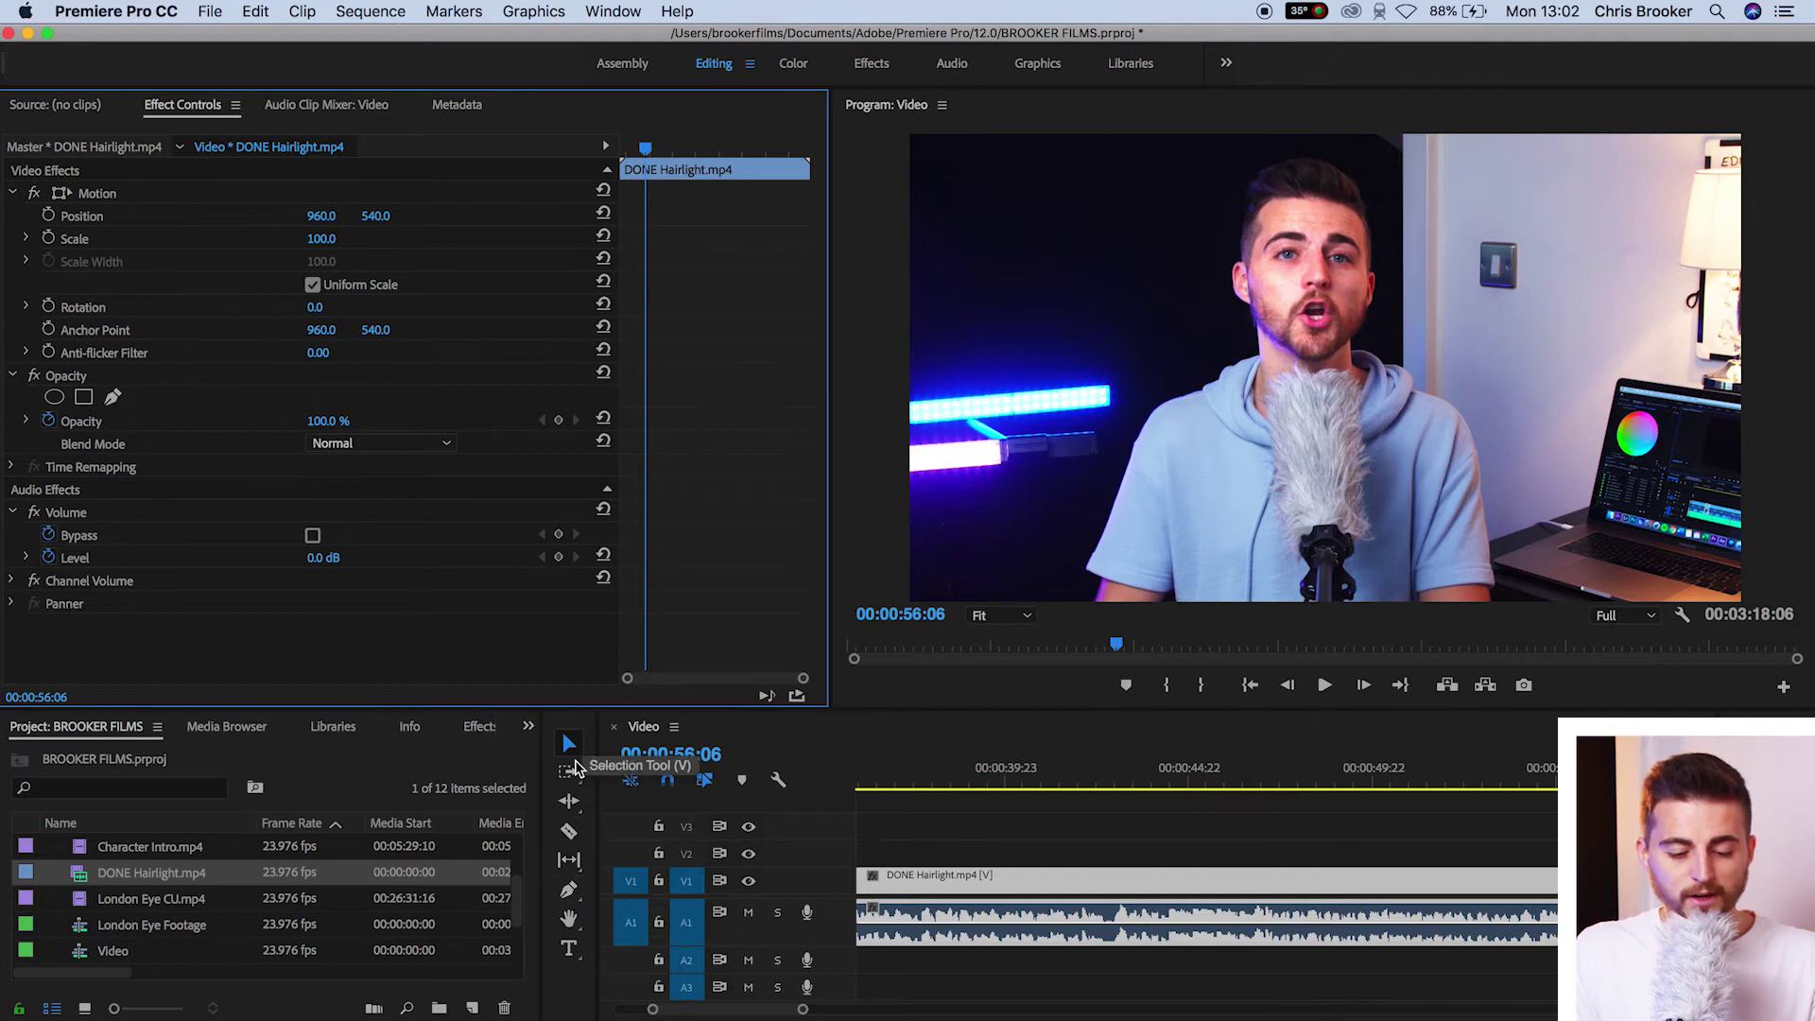
left_click(579, 887)
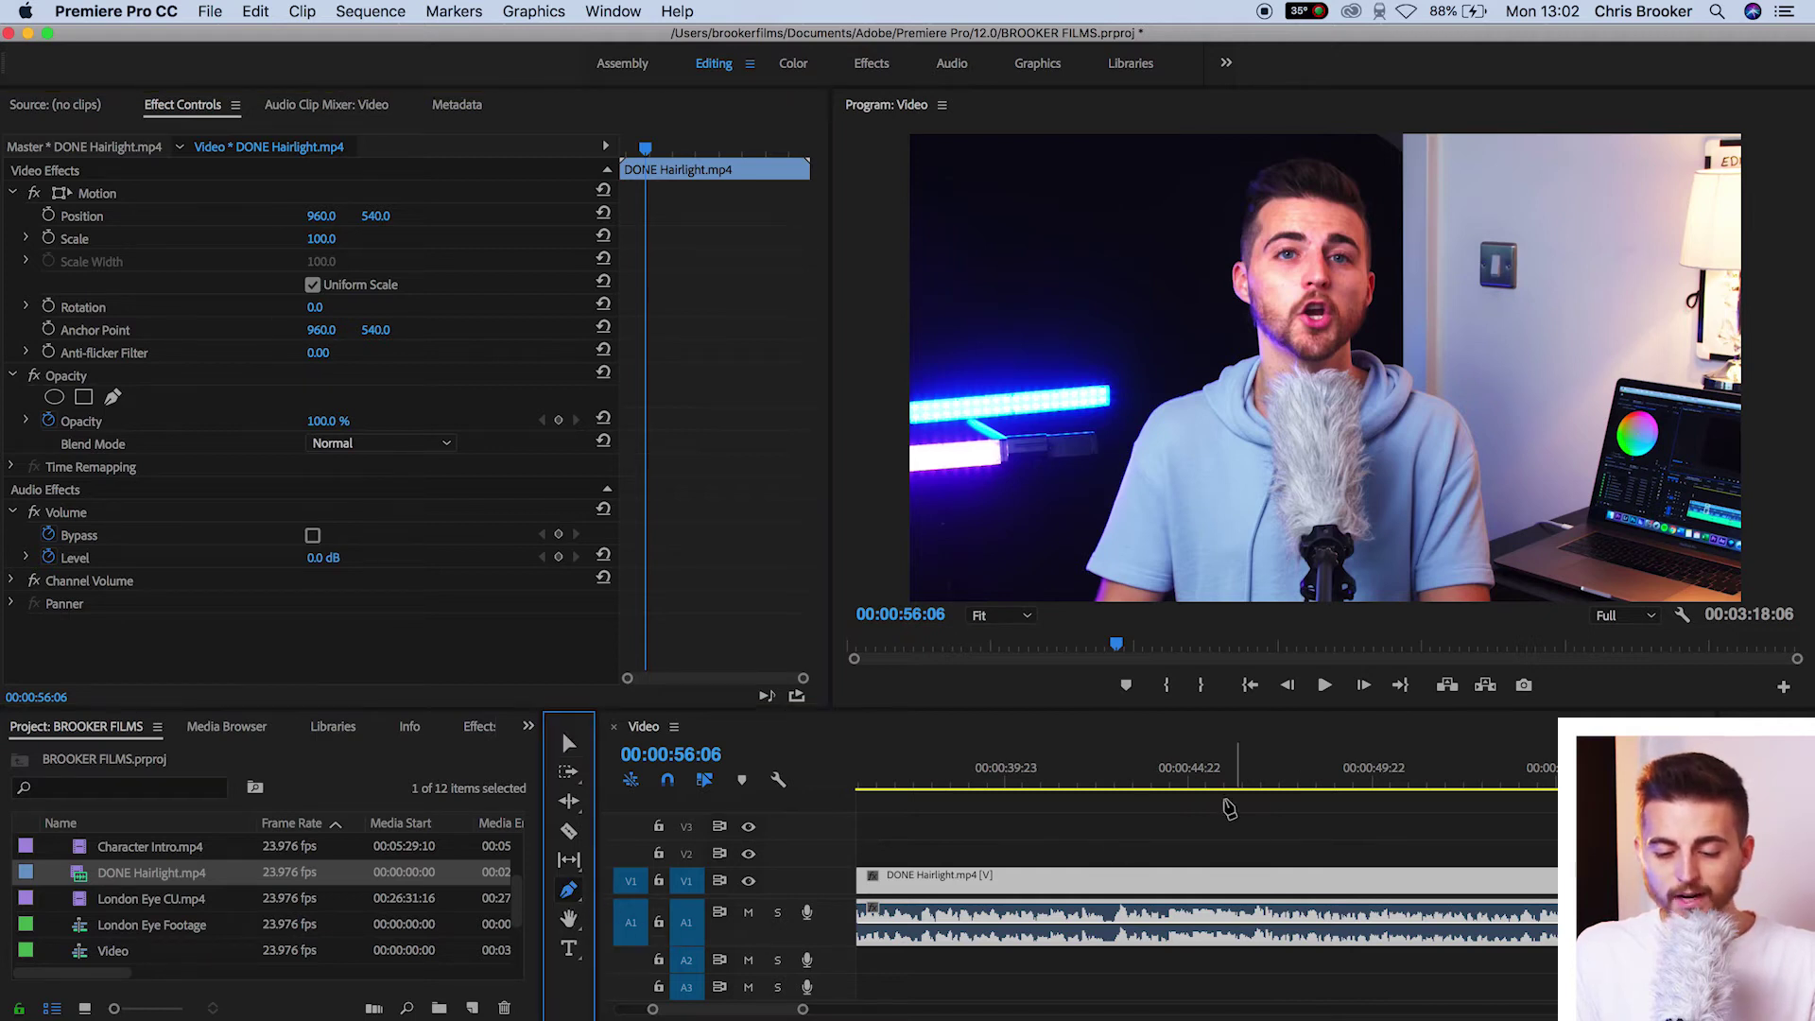
Step: Enlarge track A1 and pull the volume keyframe at 00:00:44:07 down to about -21 dB
left_click(1168, 804)
scroll(1168, 912, "right", 3)
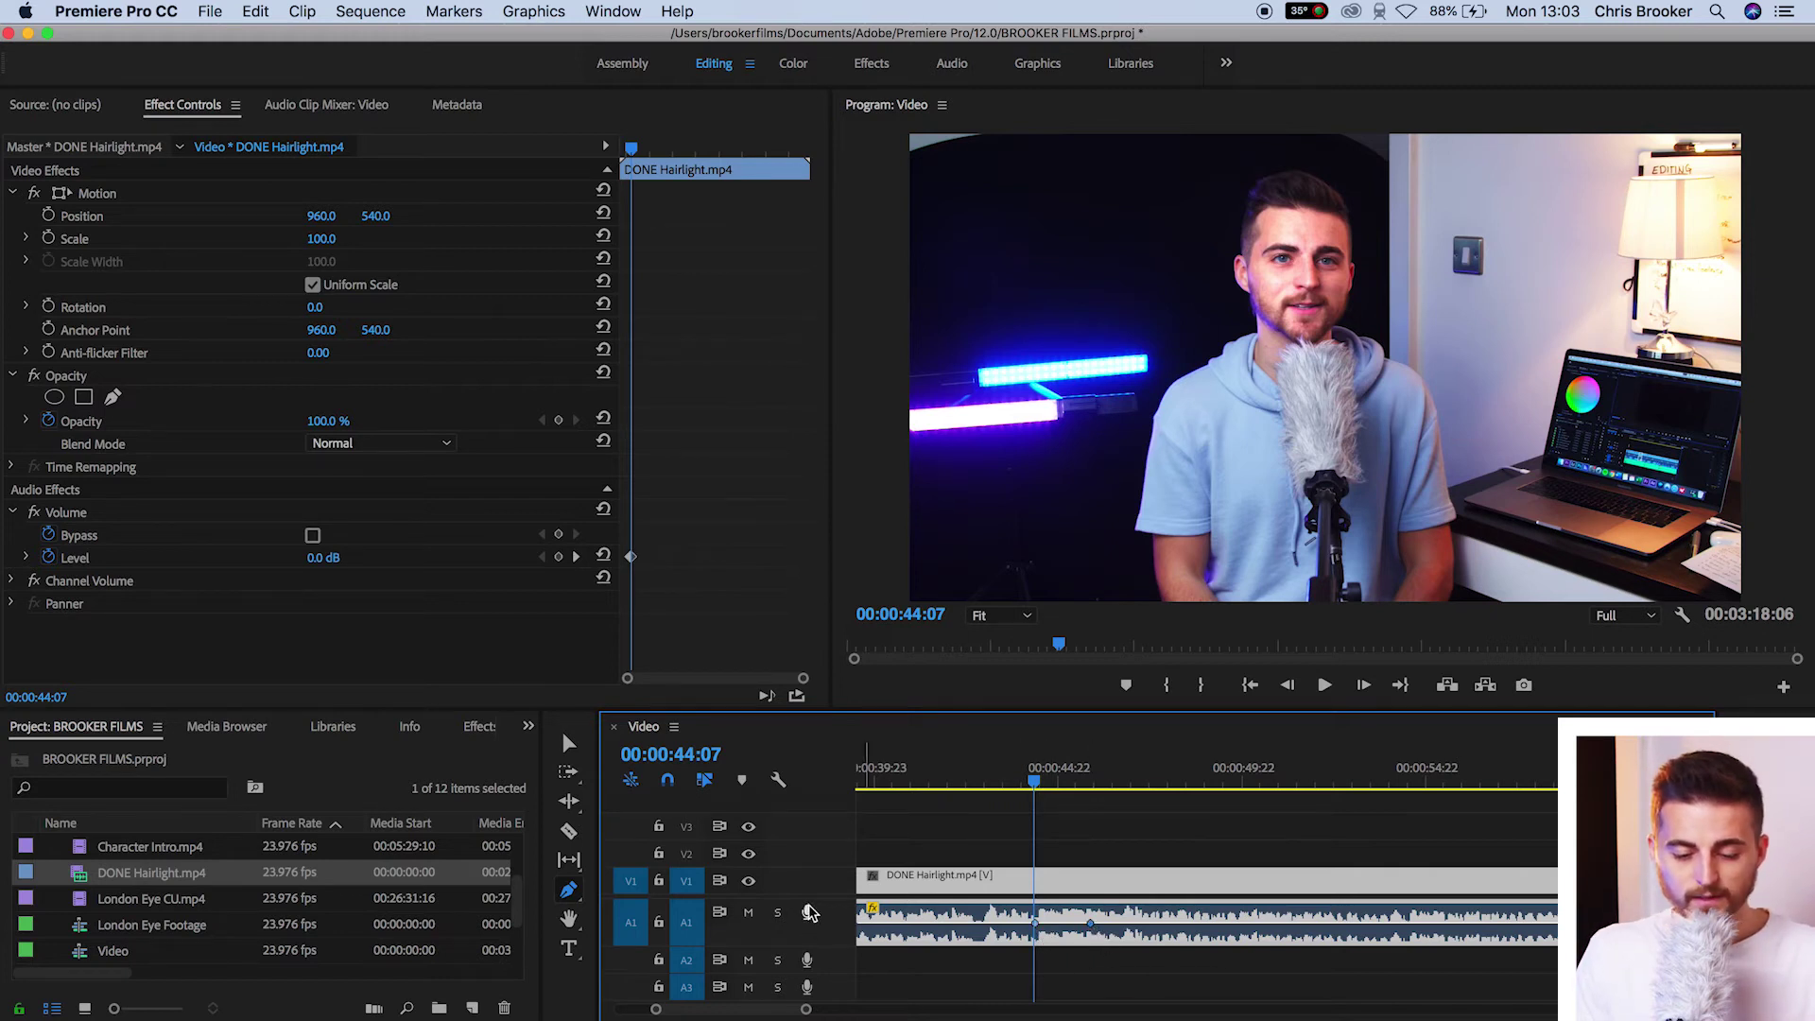
scroll(819, 865, "down", 2)
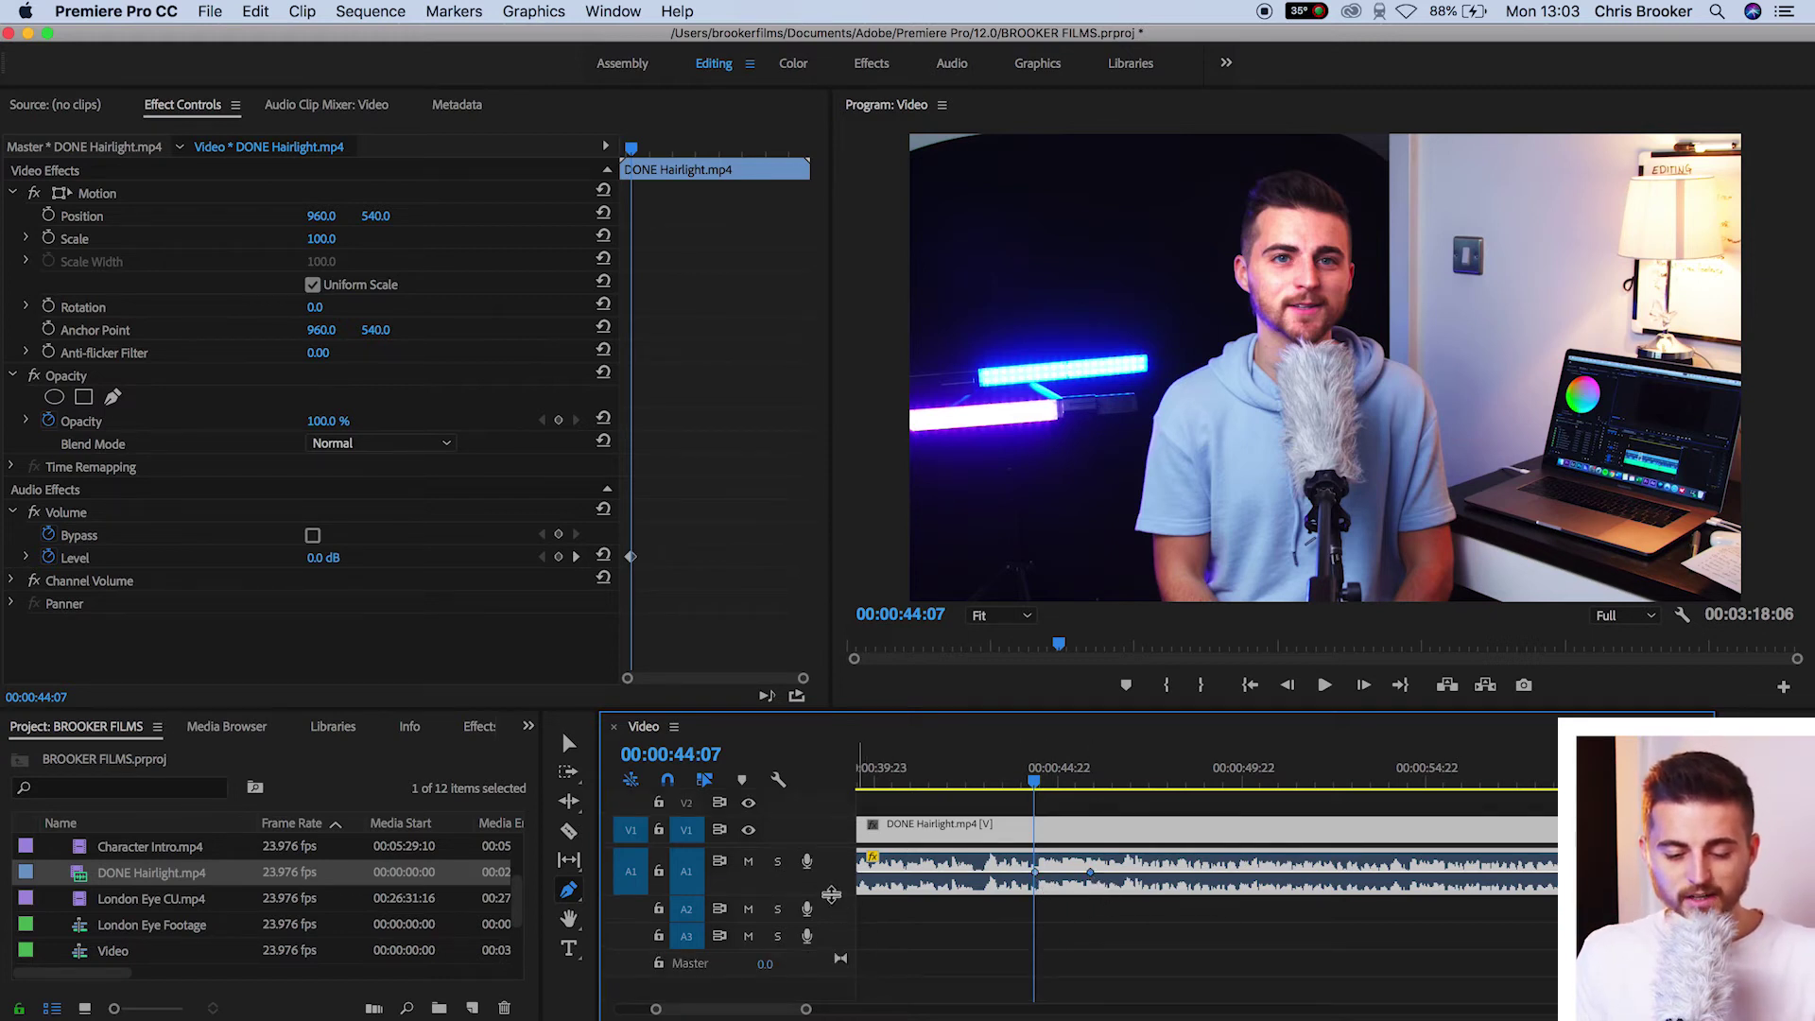
left_click_drag(831, 894, 835, 963)
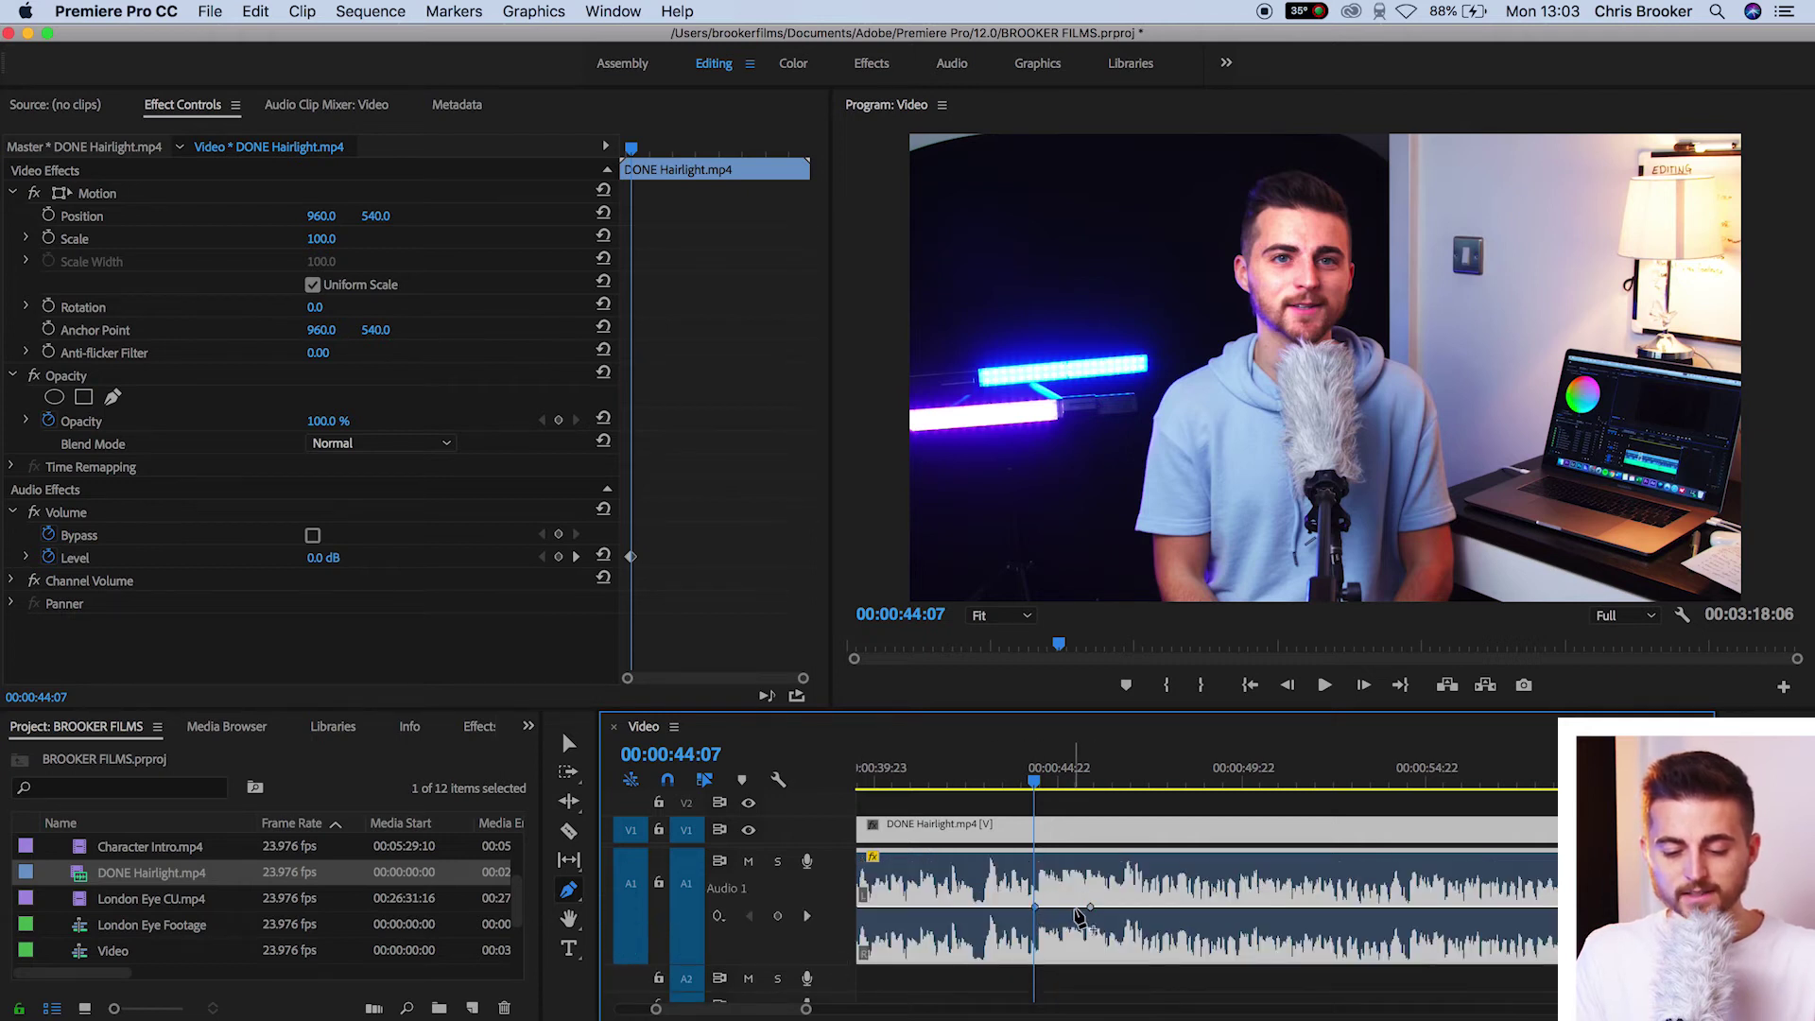
left_click_drag(1035, 907, 1035, 956)
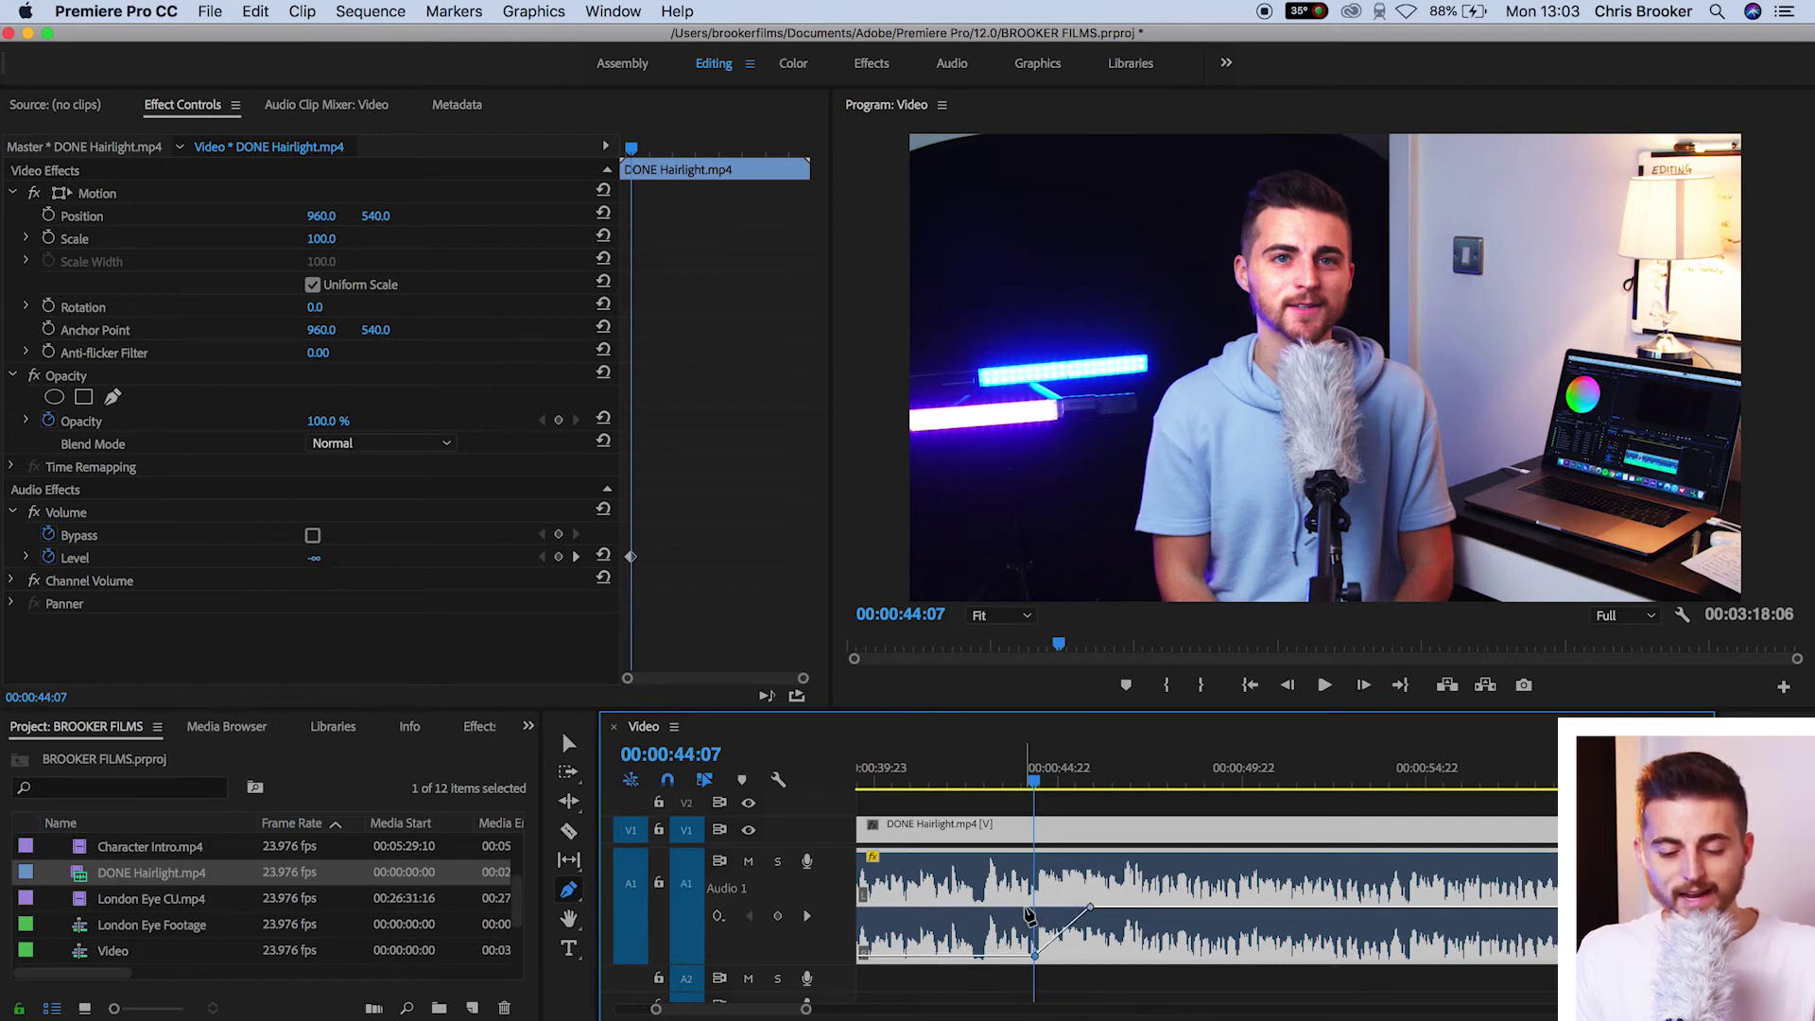
Step: Play back the talking-head audio fade-in to check it
left_click(1013, 786)
key("space")
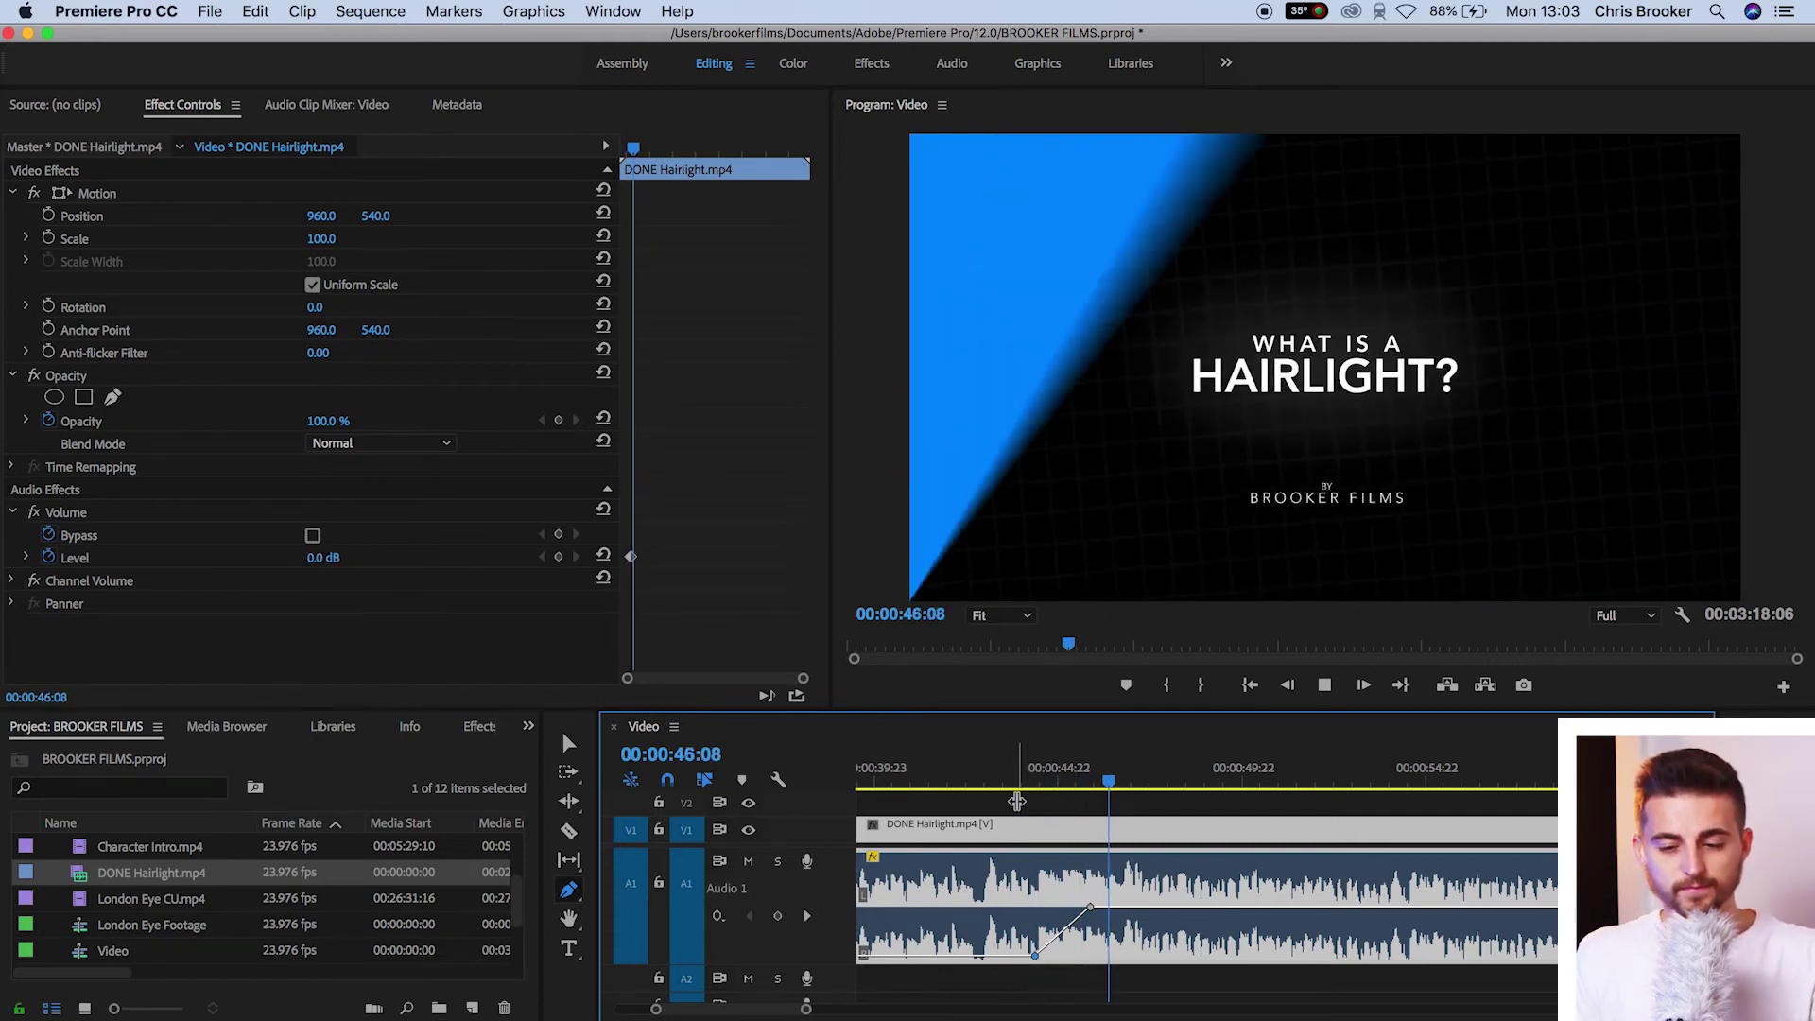
key("space")
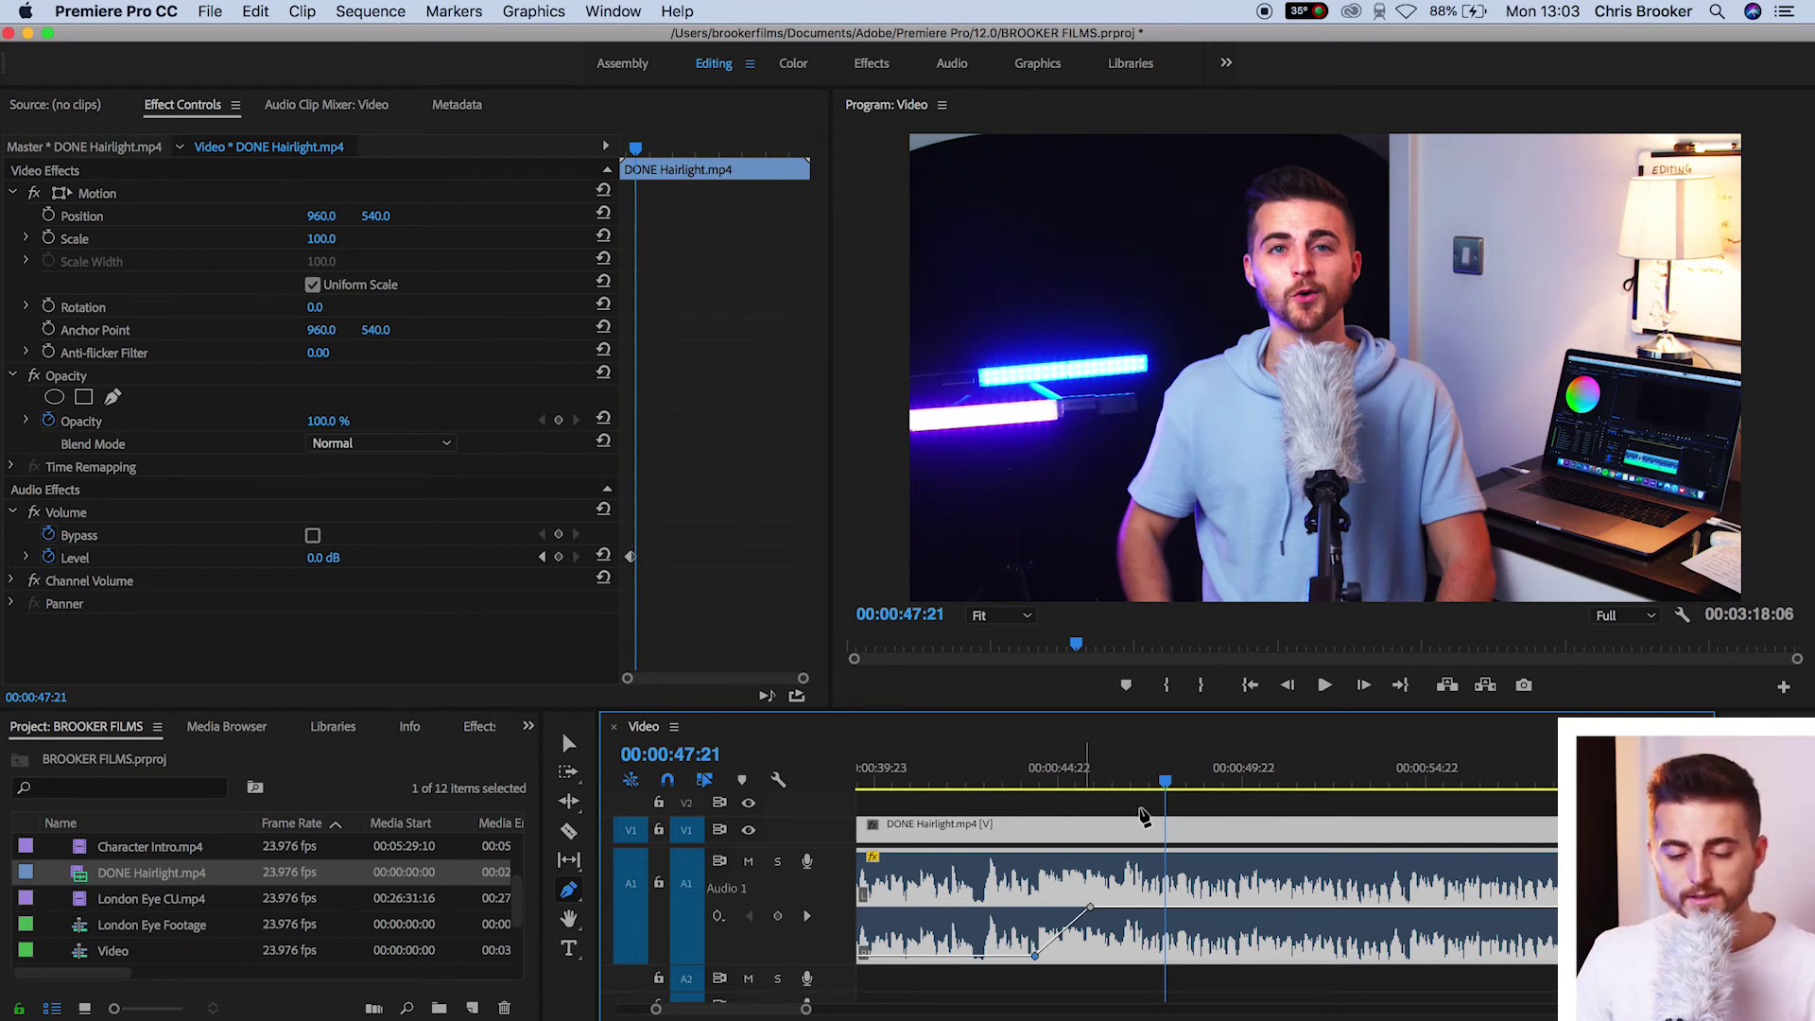
left_click(1182, 767)
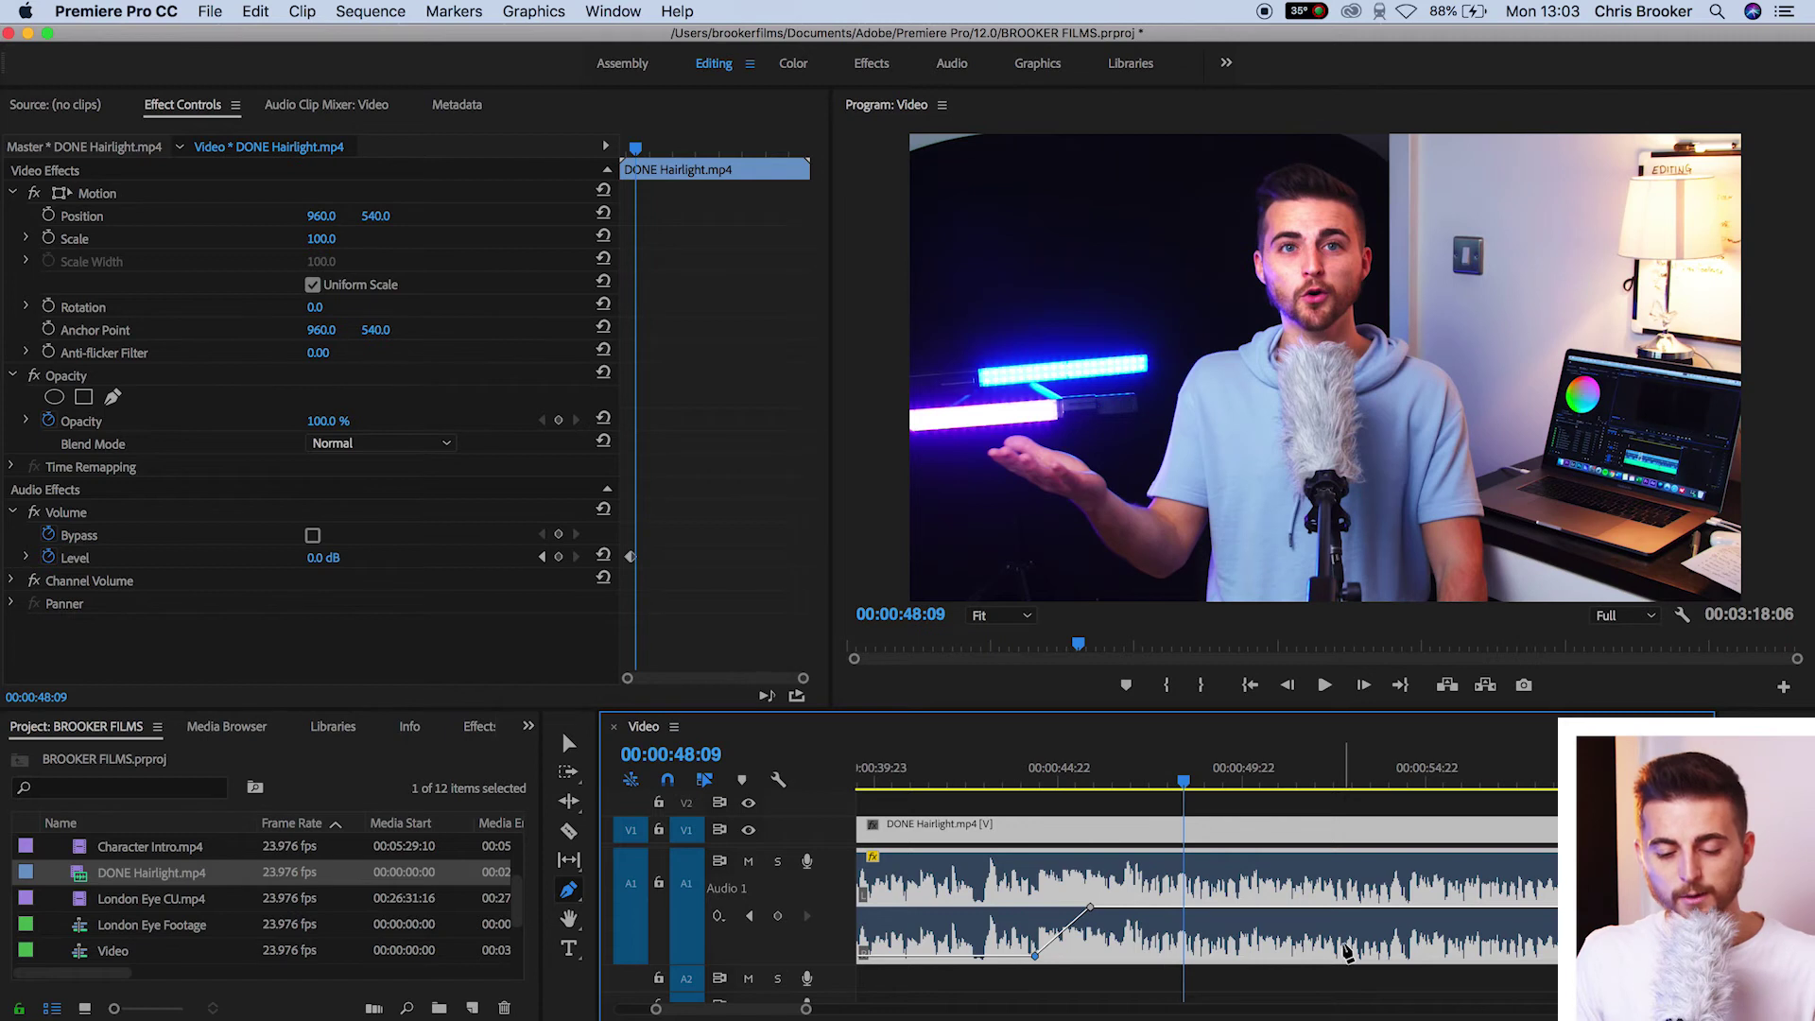
Step: Add two volume keyframes on A1 with the Pen tool and lower the earlier one
left_click(1094, 779)
key("=")
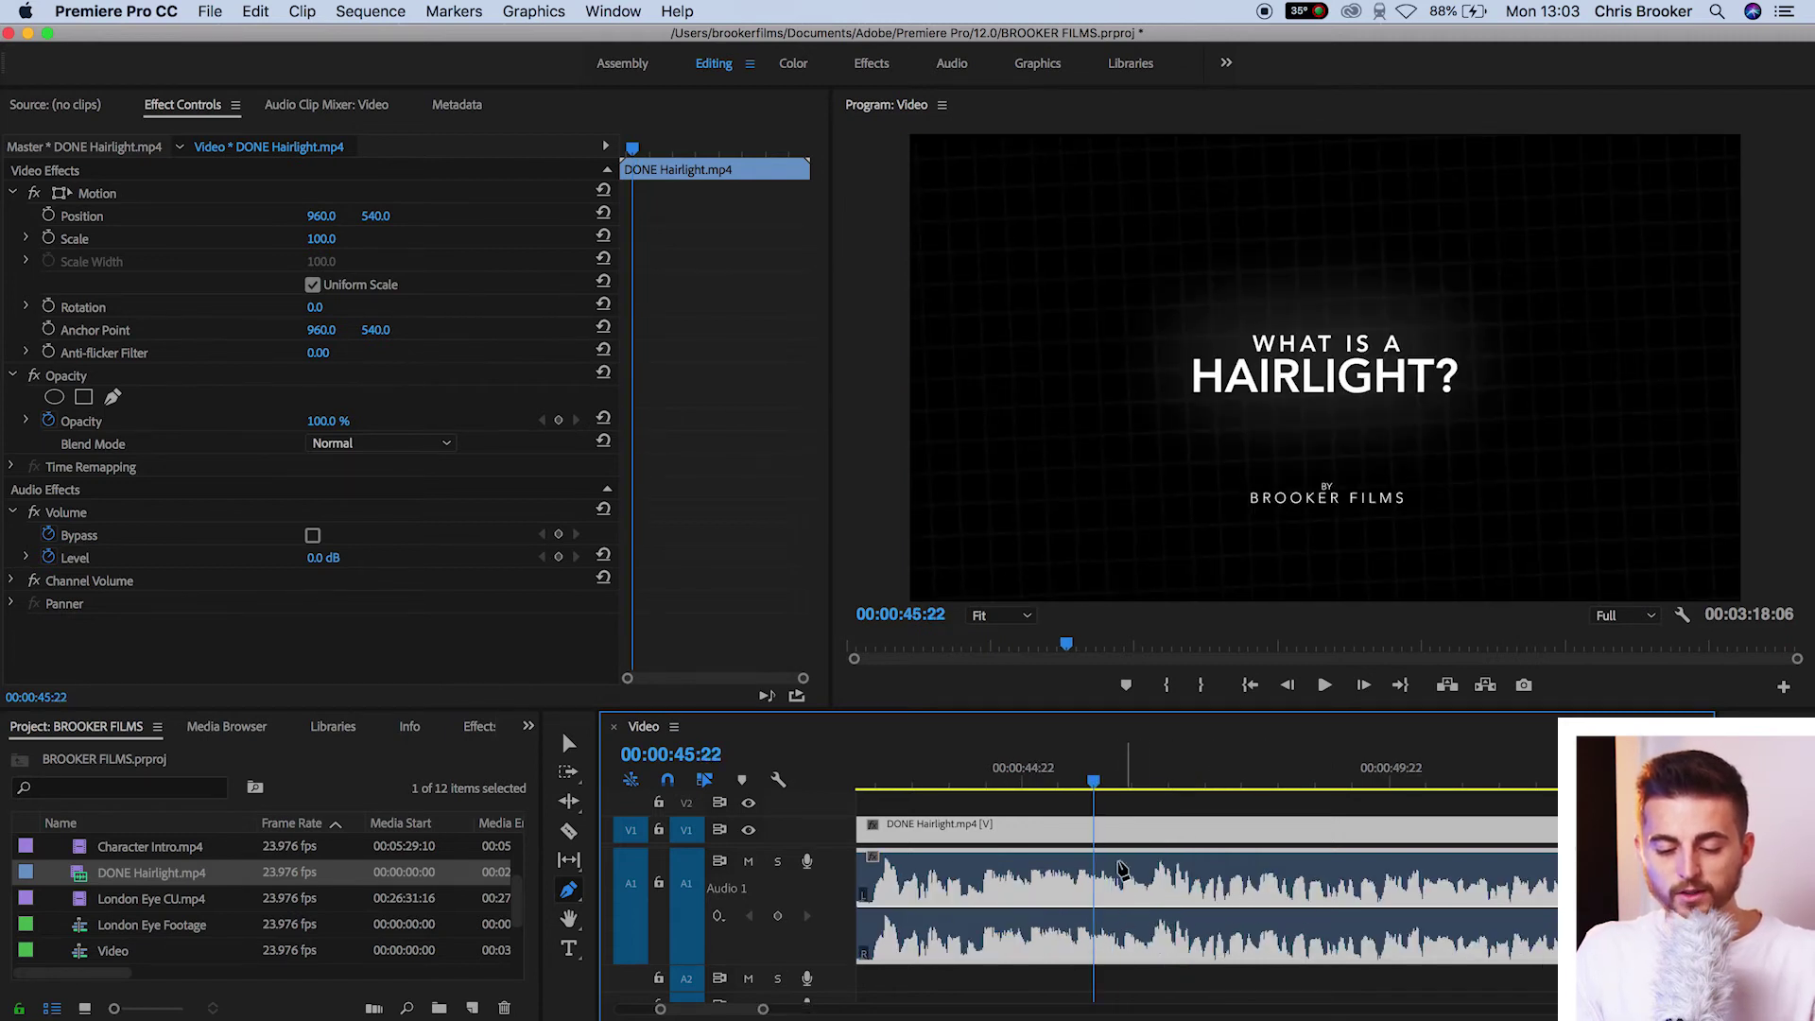
left_click(1181, 907)
left_click(1182, 804)
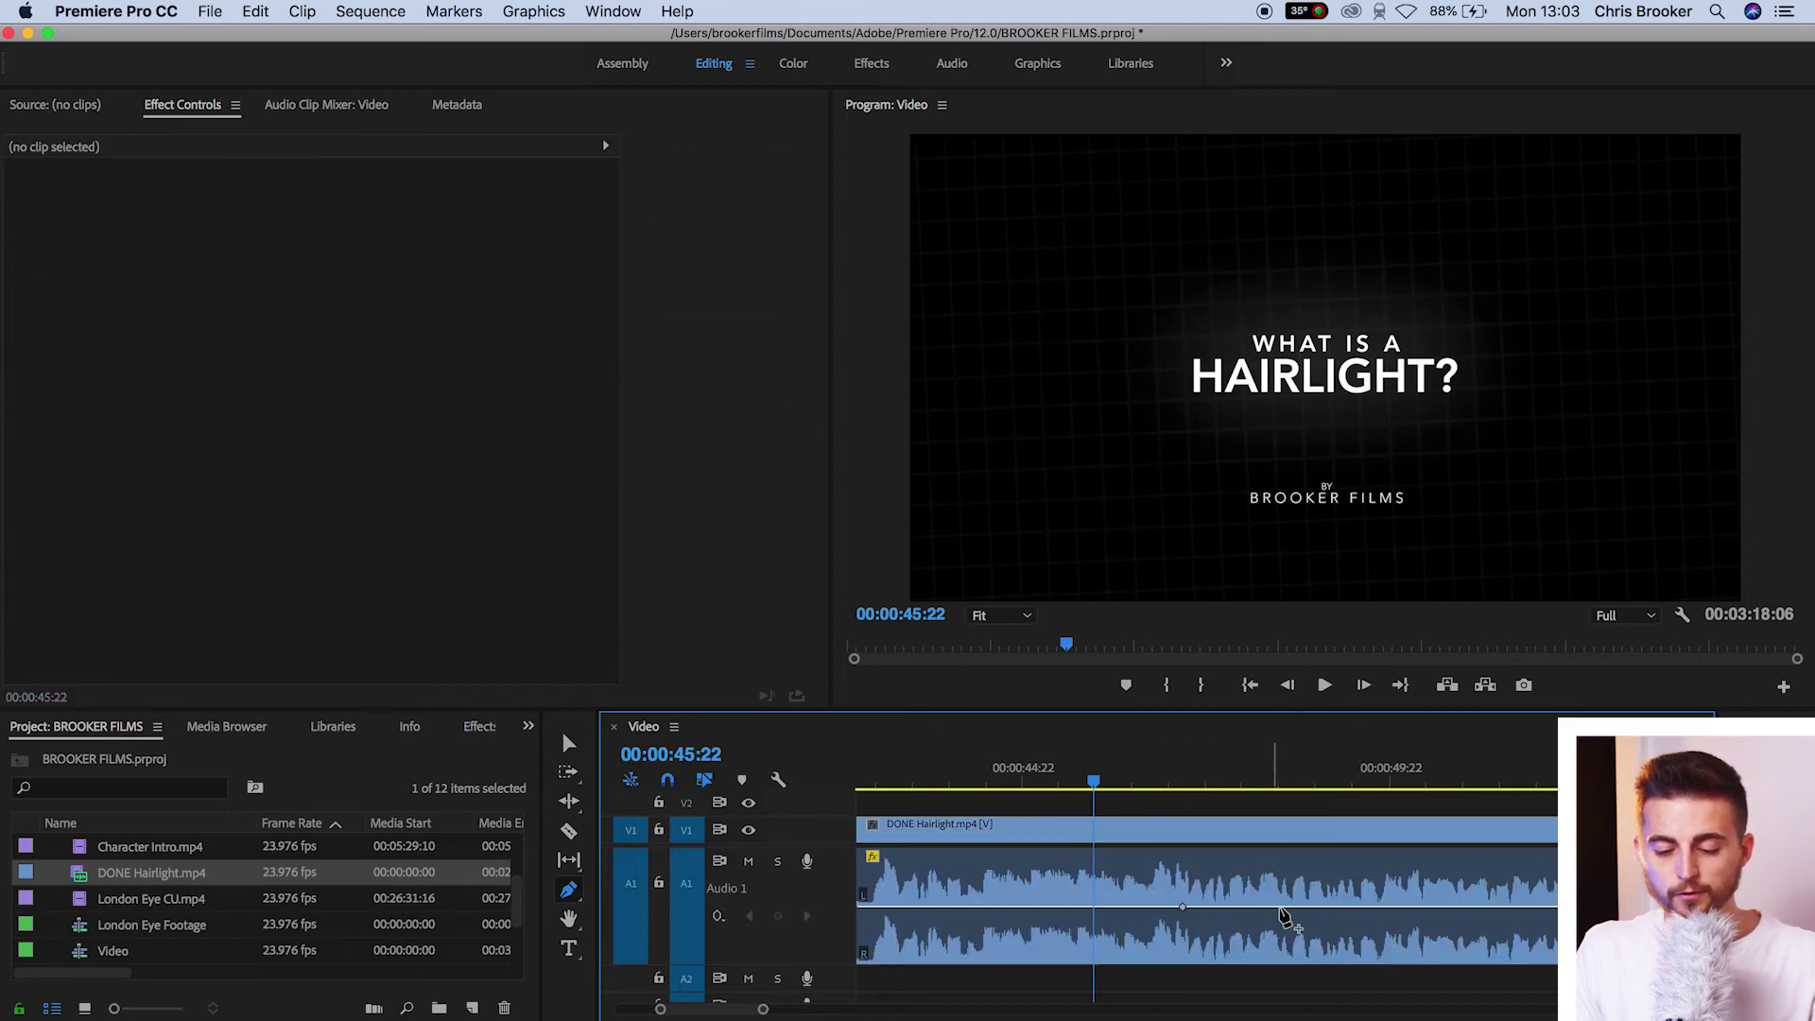
left_click(1434, 907)
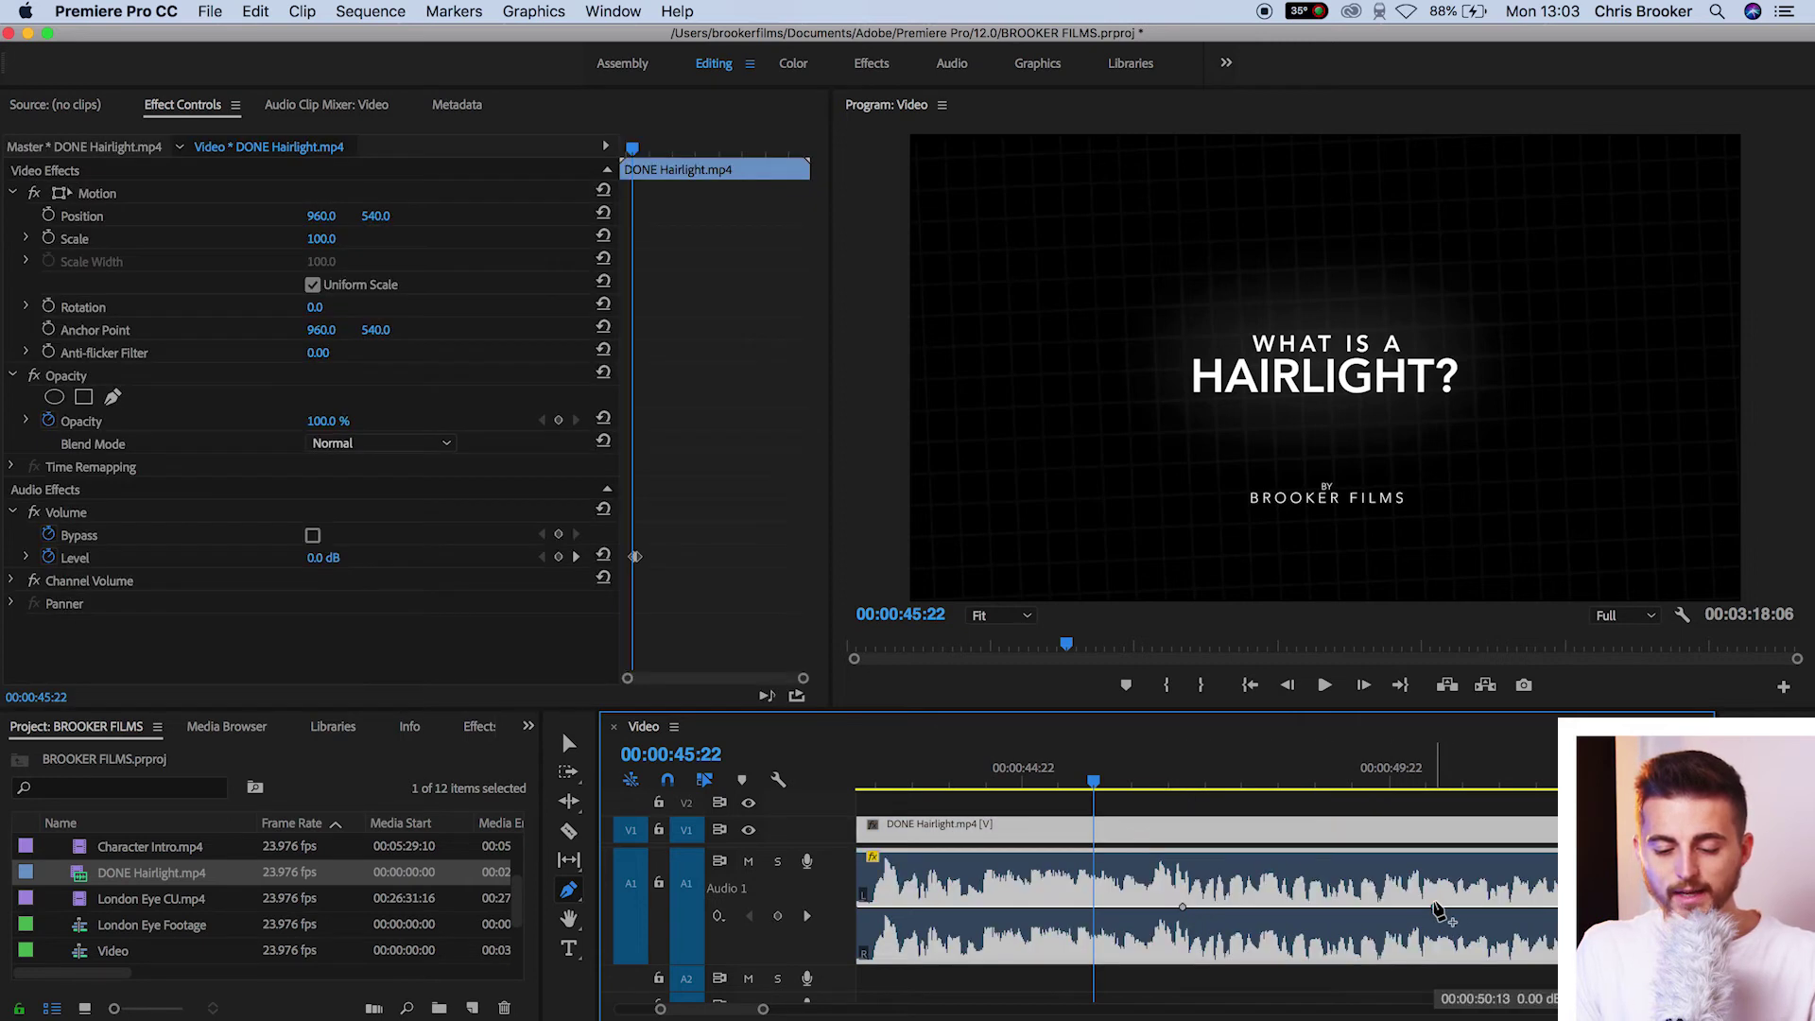
left_click_drag(1181, 906, 1193, 956)
Step: Move the silent volume keyframe later to steepen the fade-in and preview it
left_click(1176, 766)
key("space")
left_click(1112, 790)
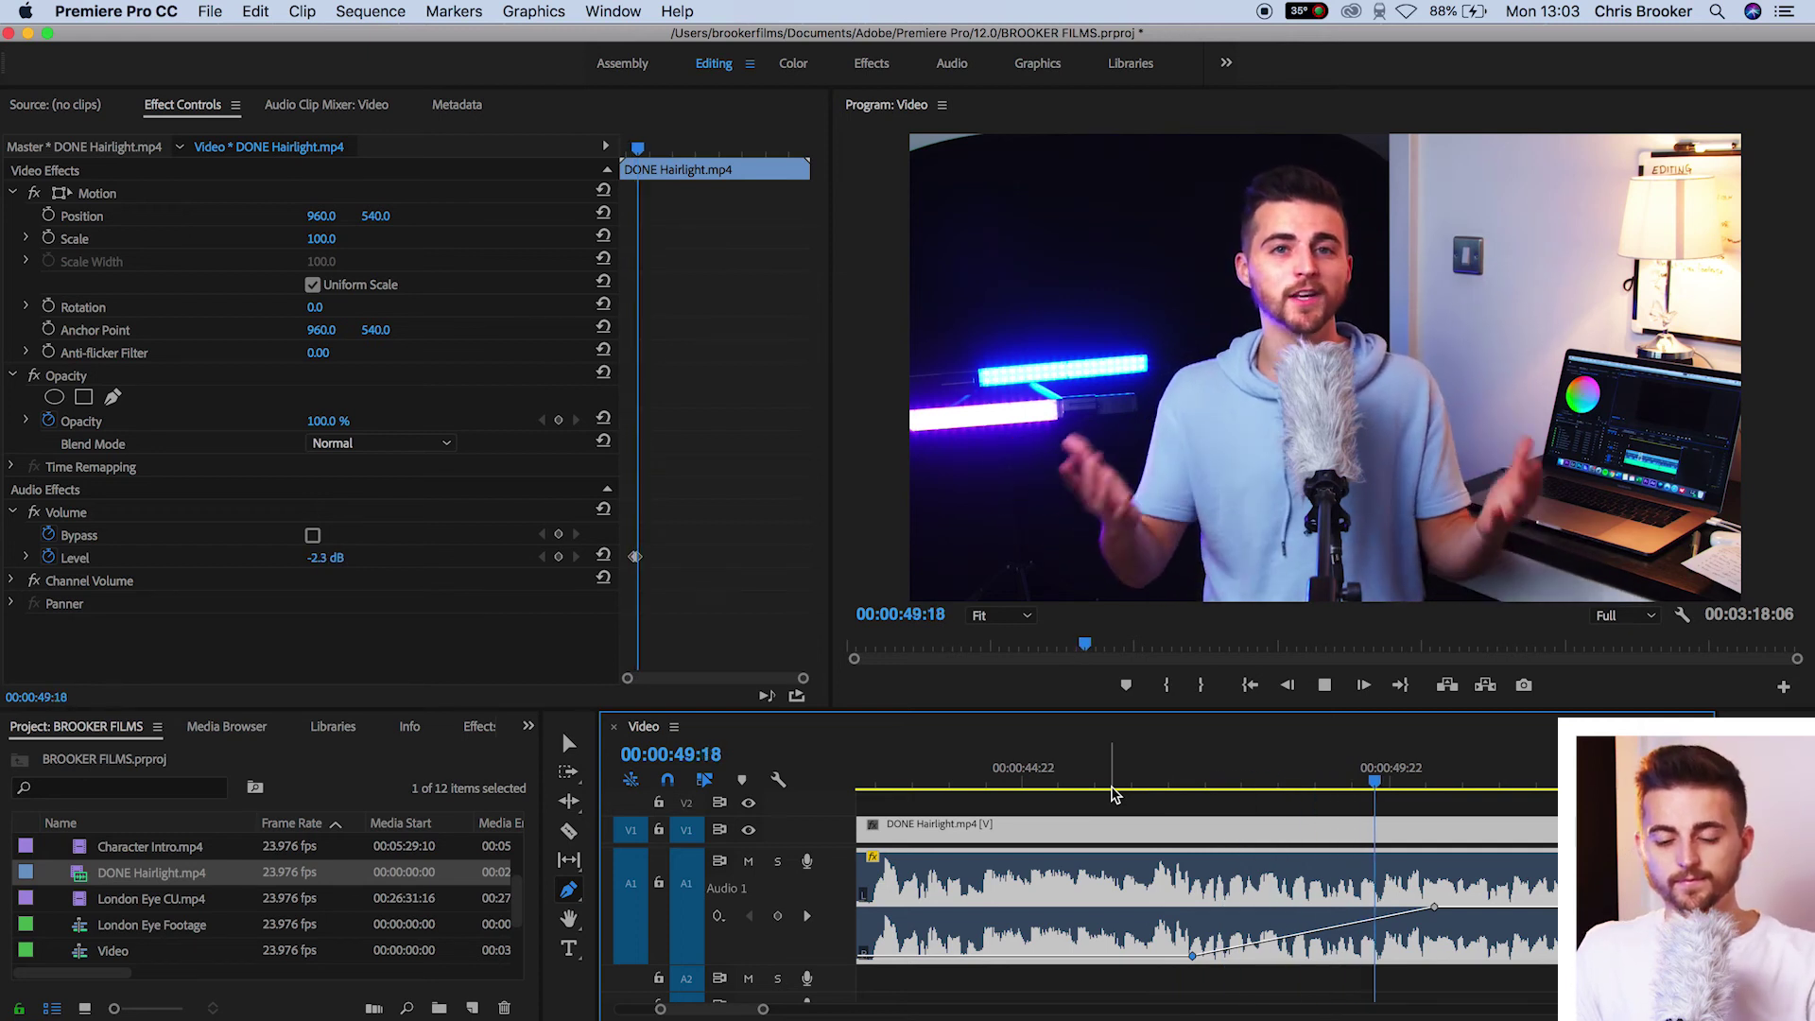
key("space")
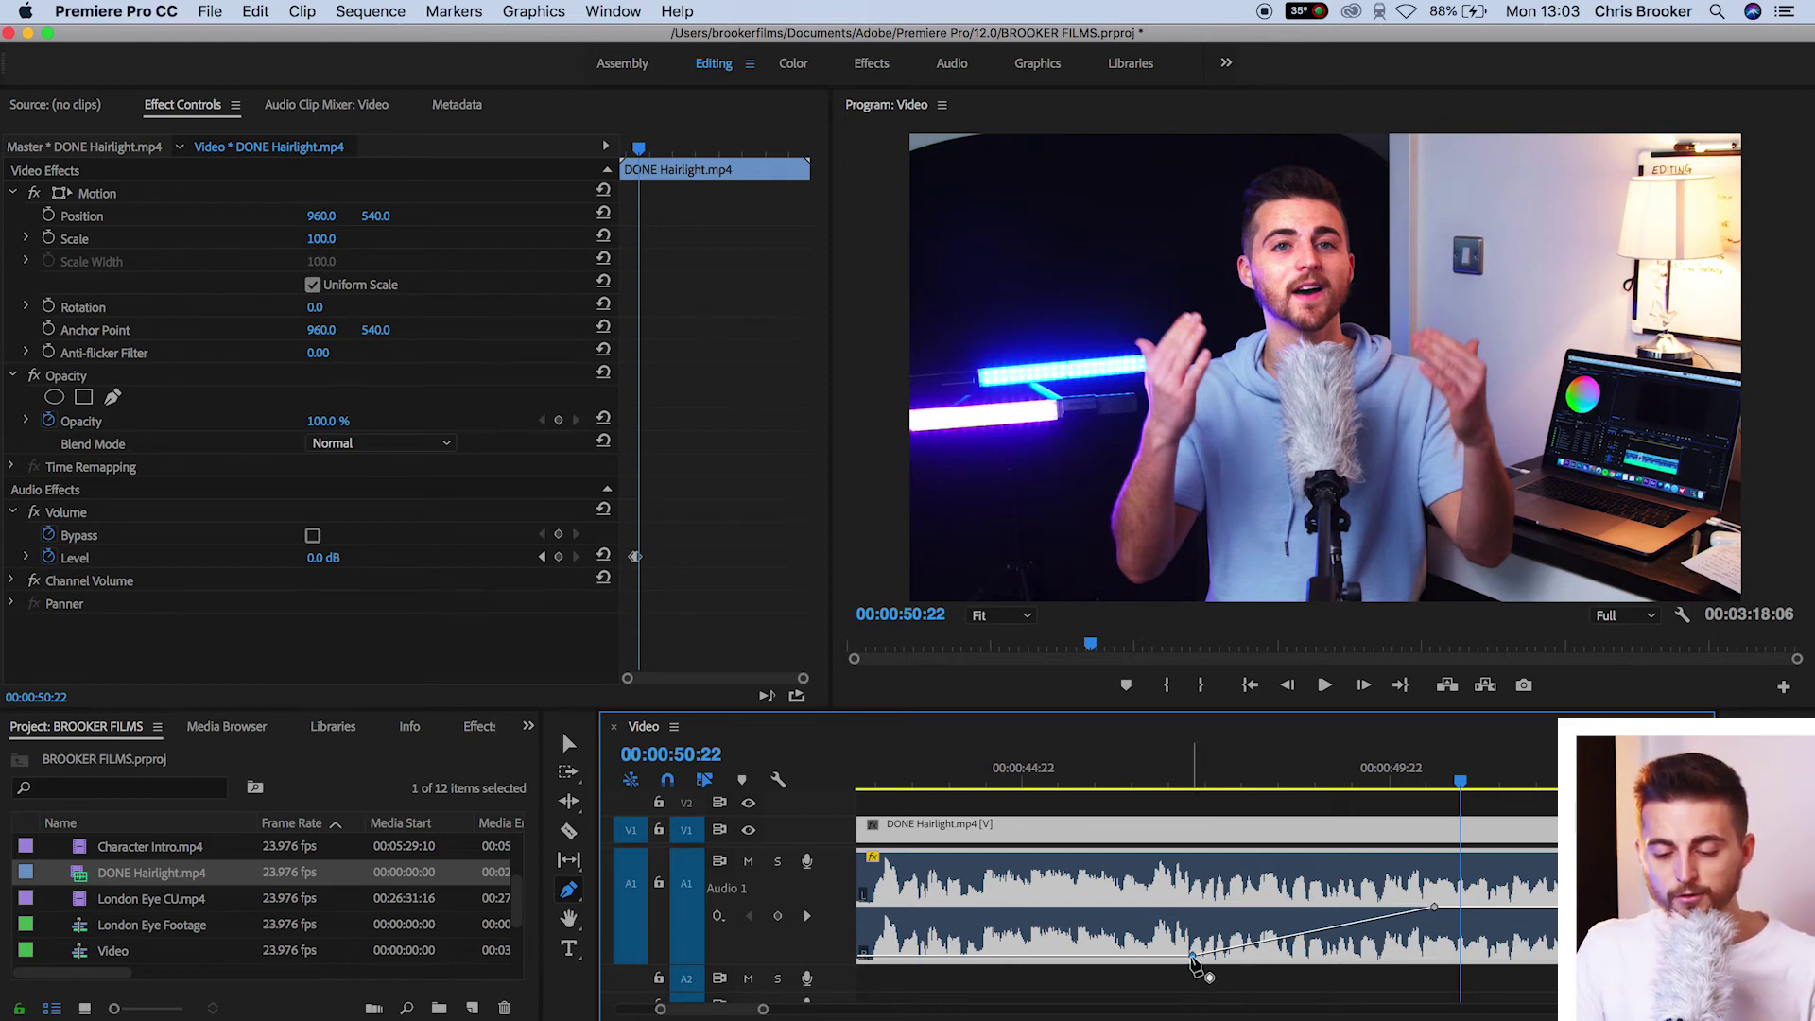
left_click_drag(1191, 957, 1406, 956)
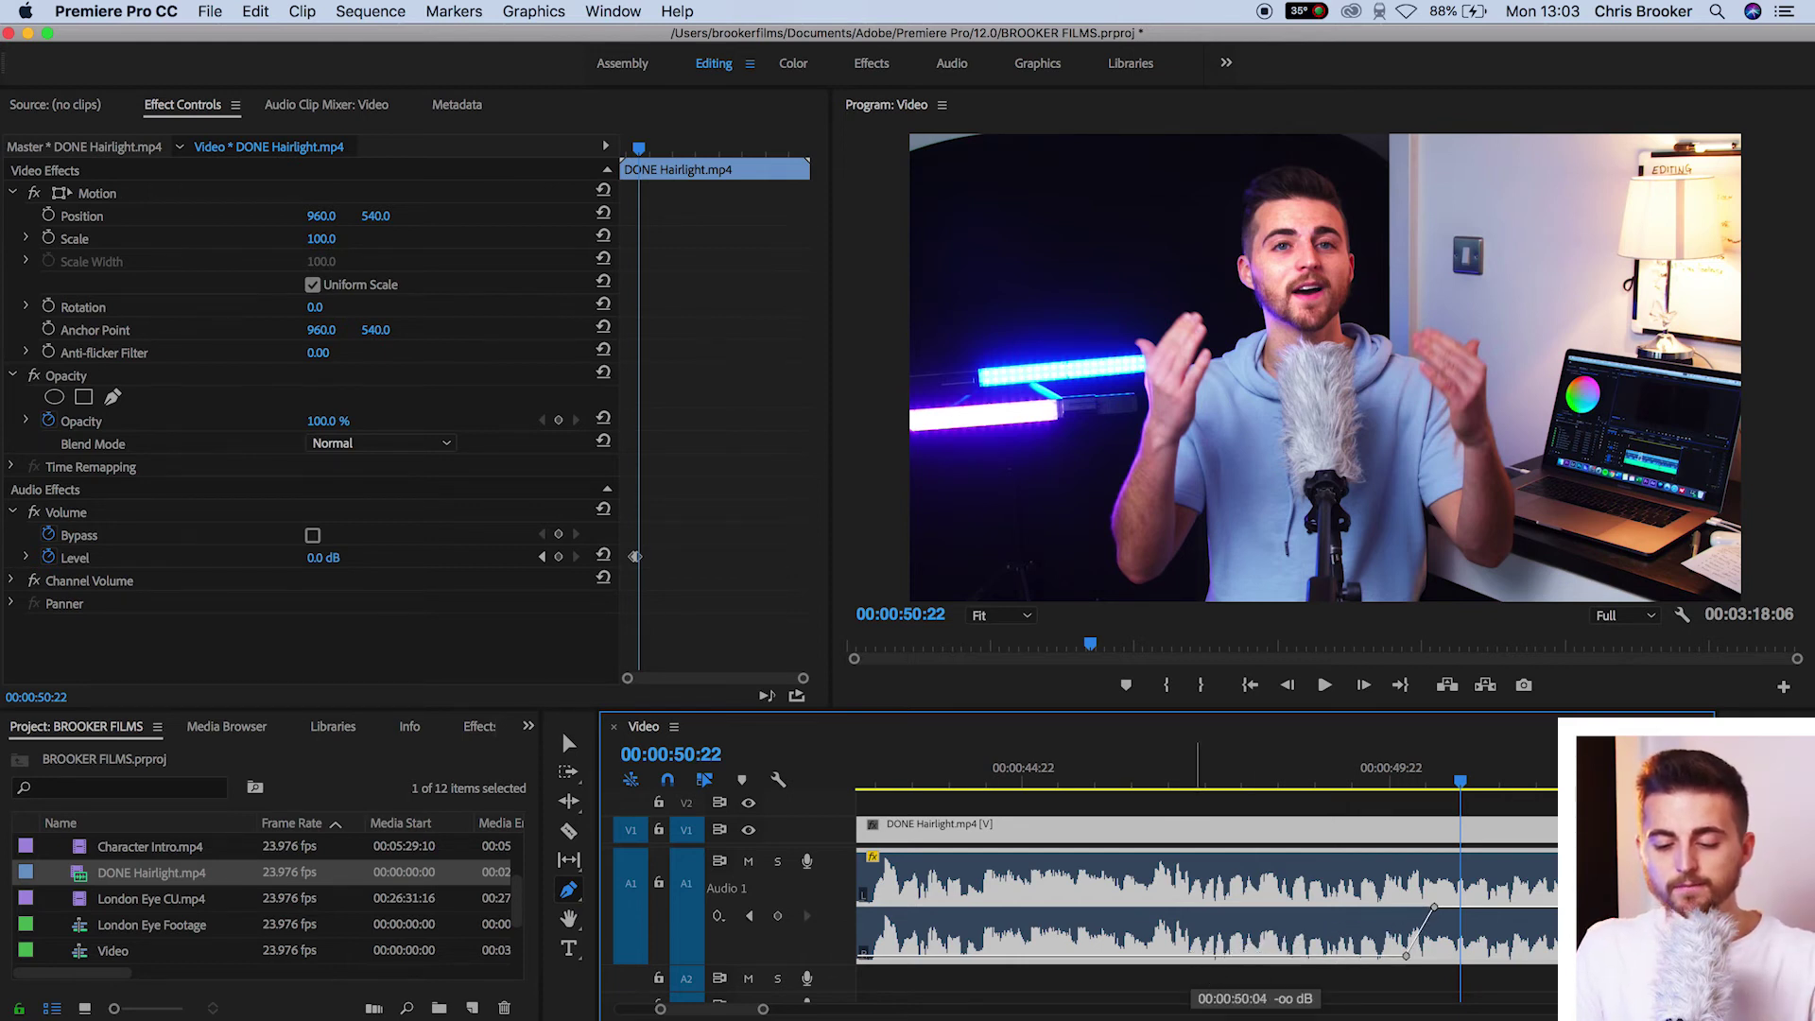
left_click(1385, 768)
key("space")
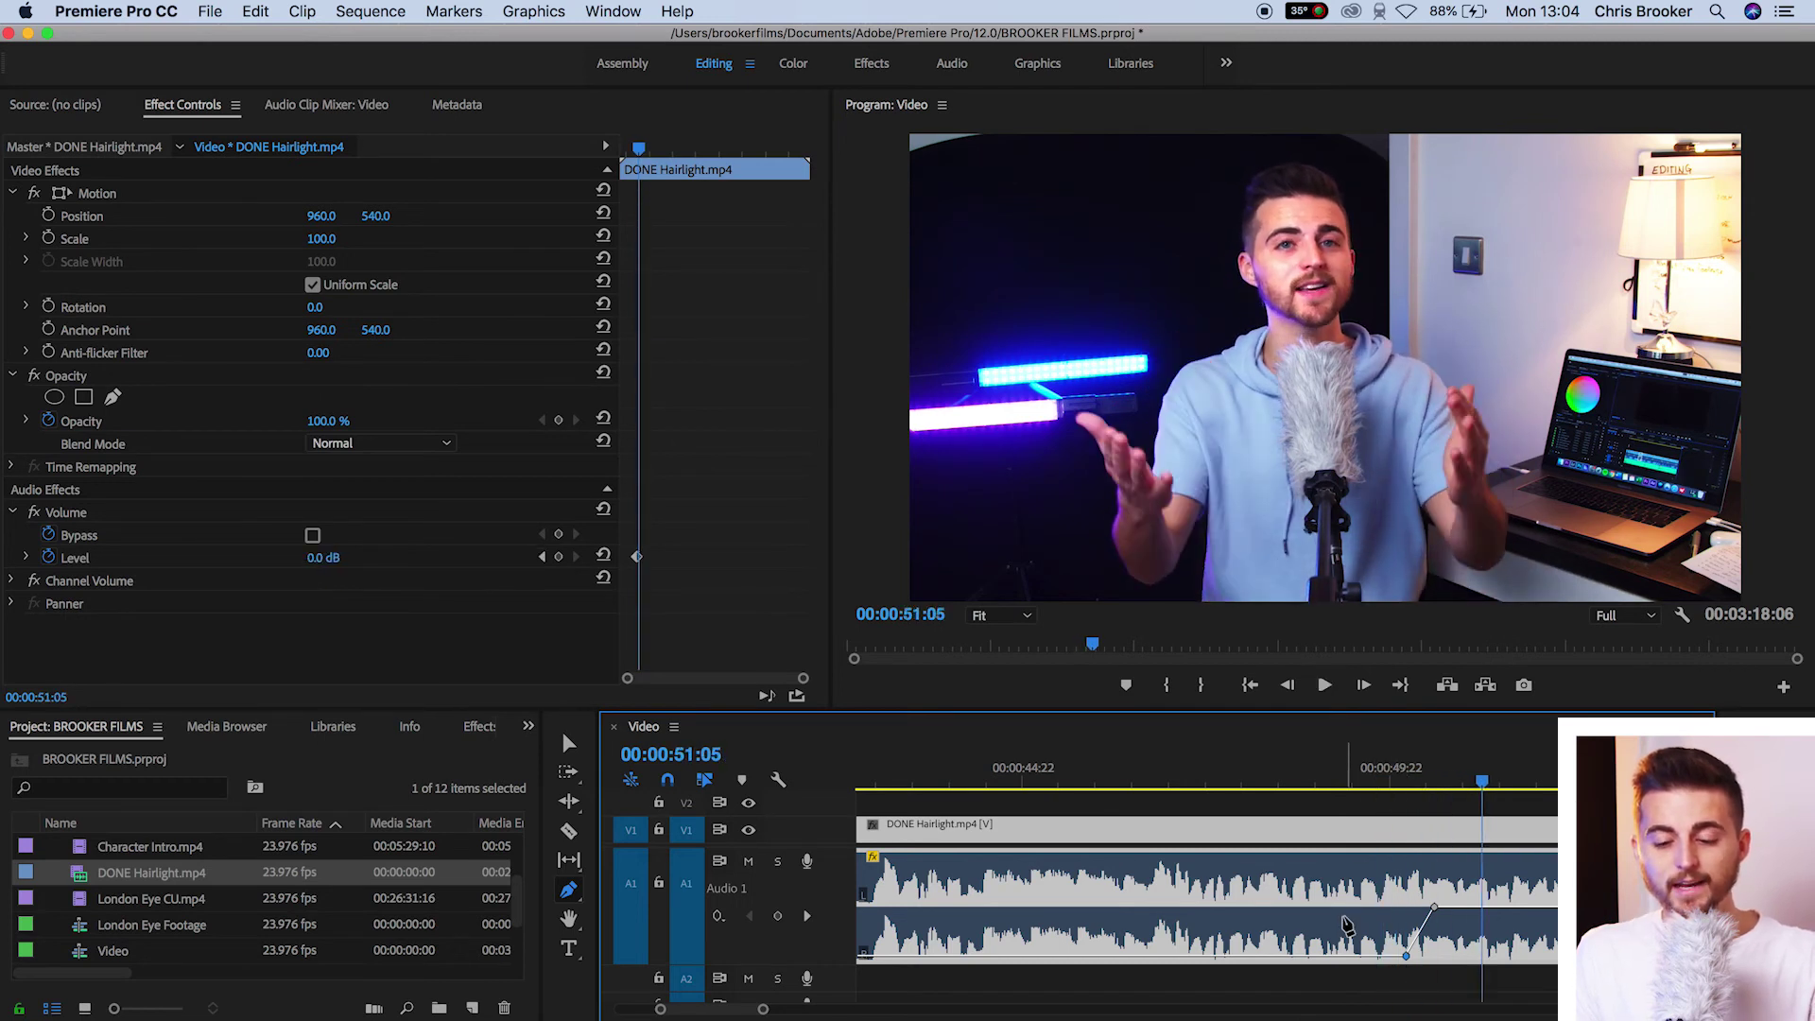
Step: Shift both volume keyframes later in the clip and preview the fade-in again
scroll(1346, 925, "down", 3)
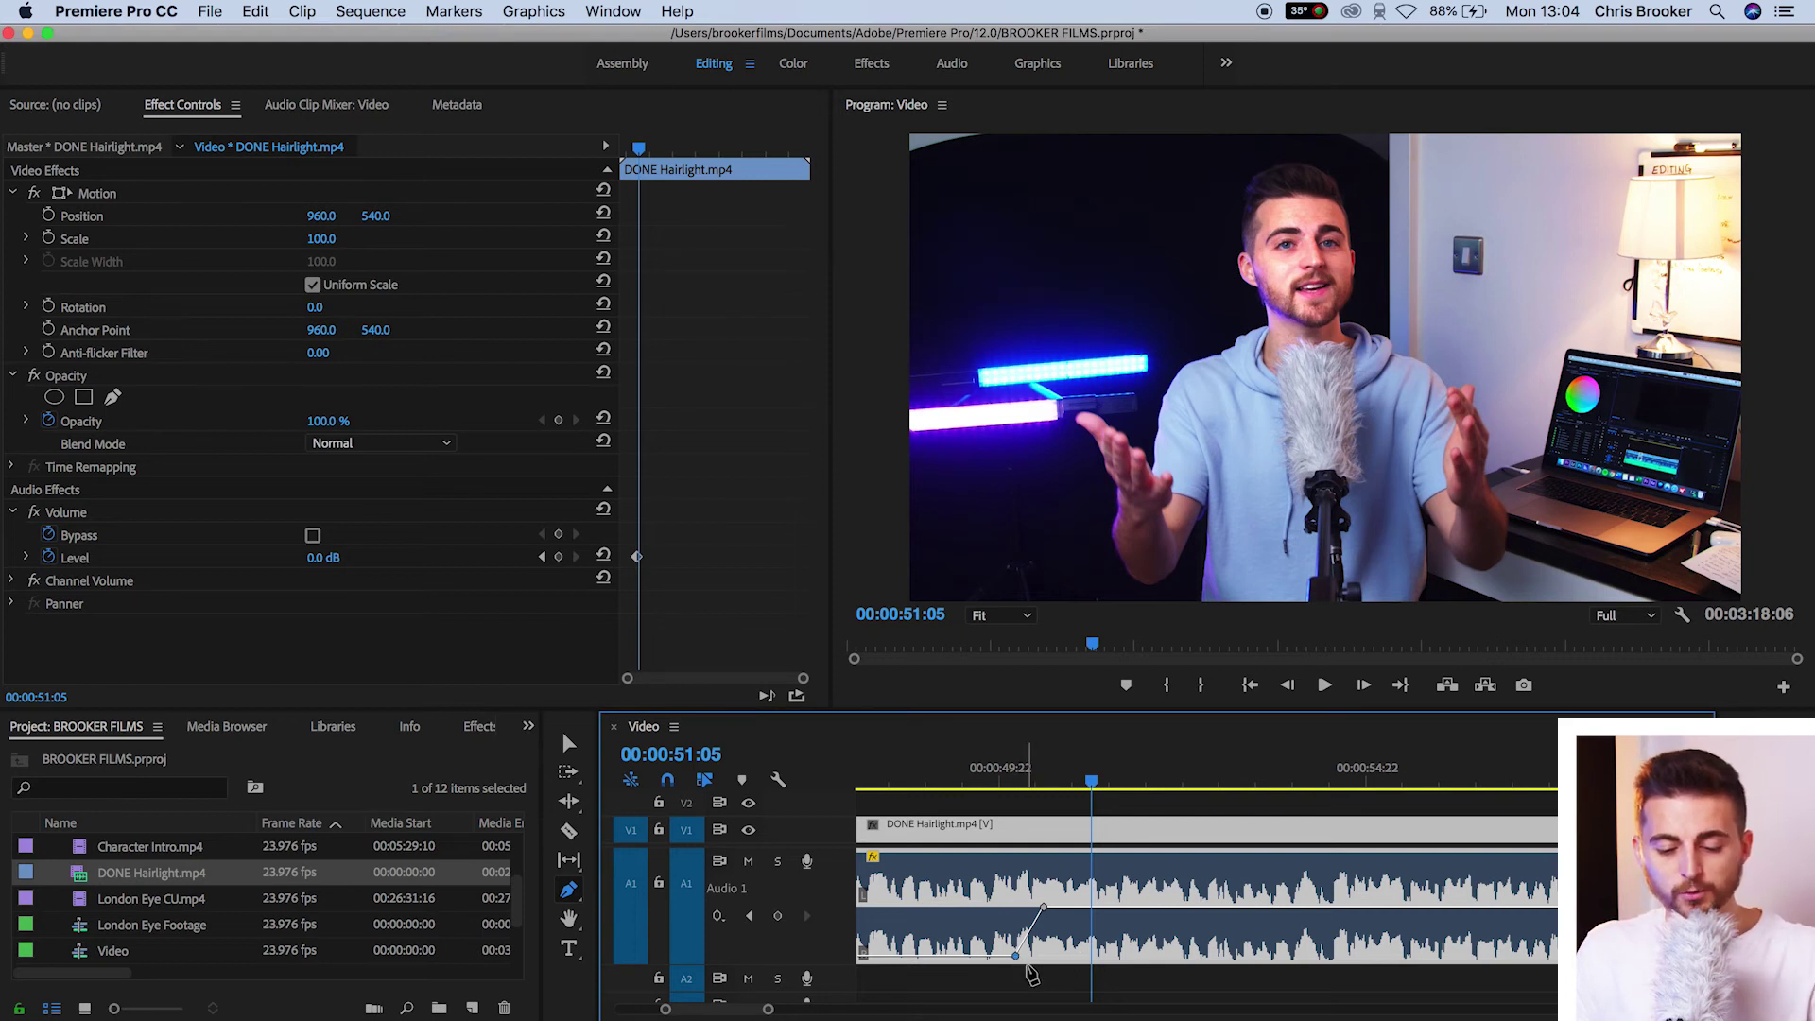
left_click(1044, 908)
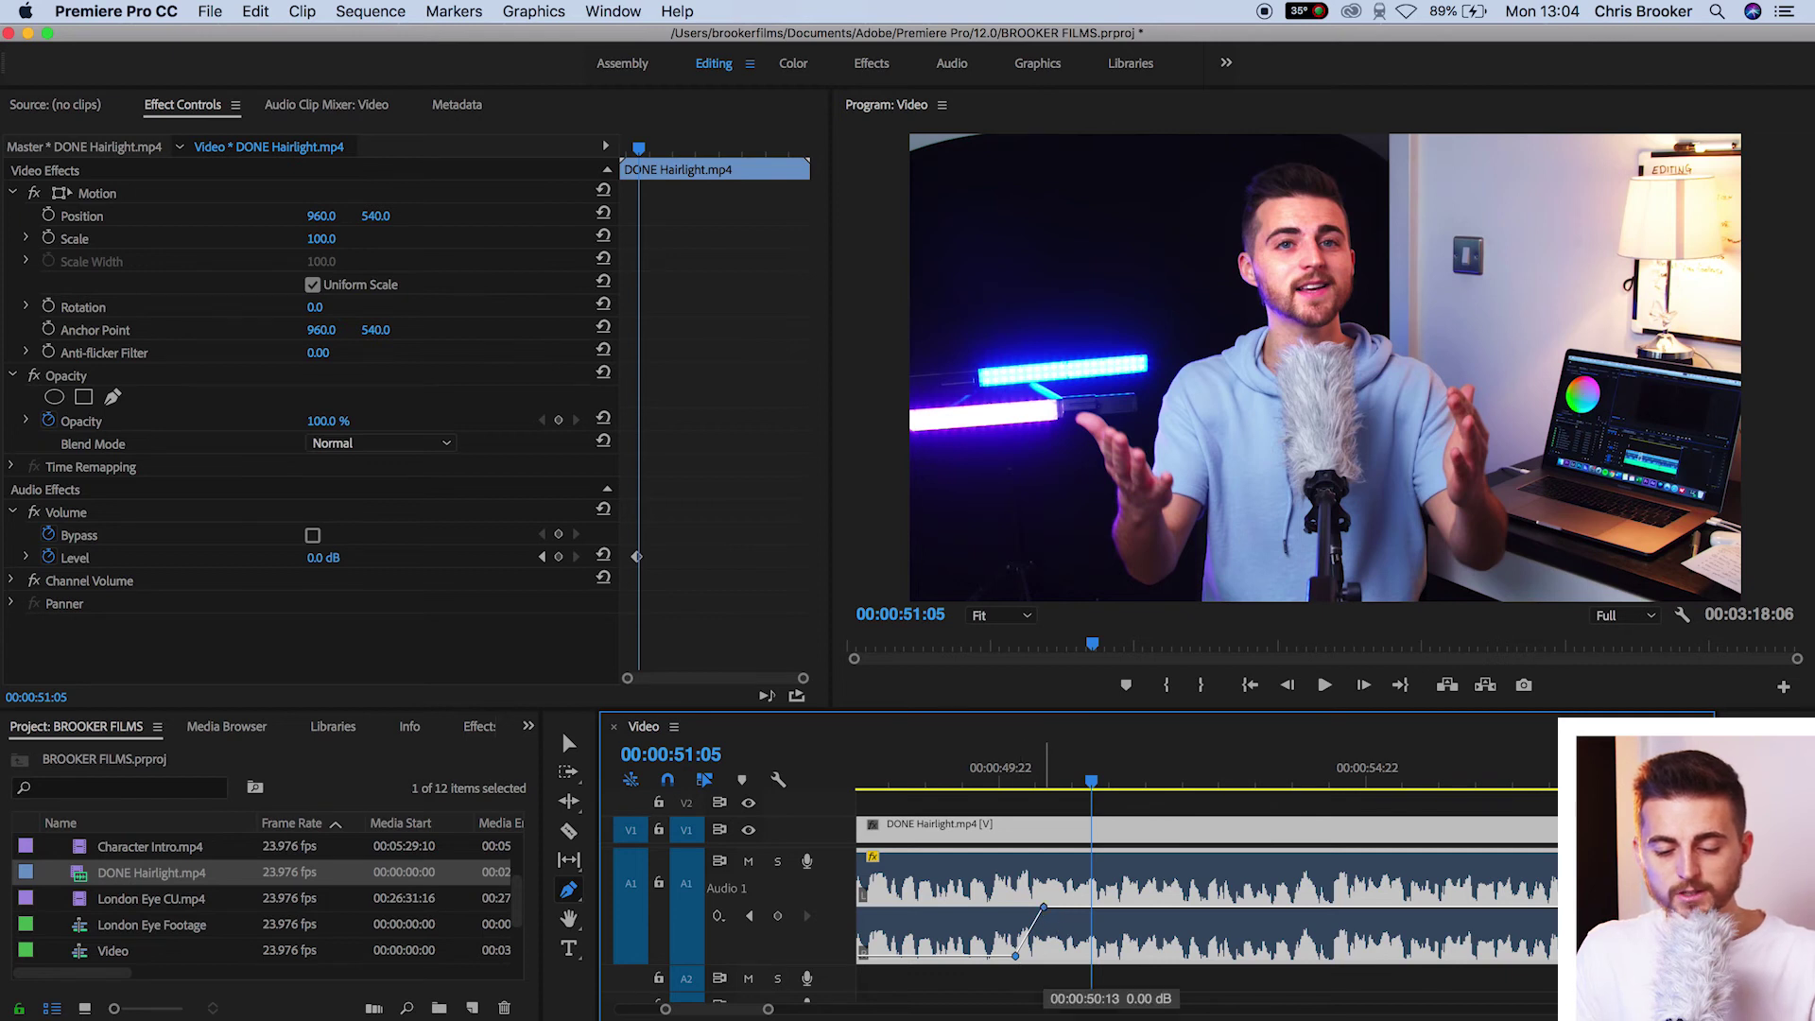
left_click_drag(1044, 908, 1268, 905)
left_click(1225, 768)
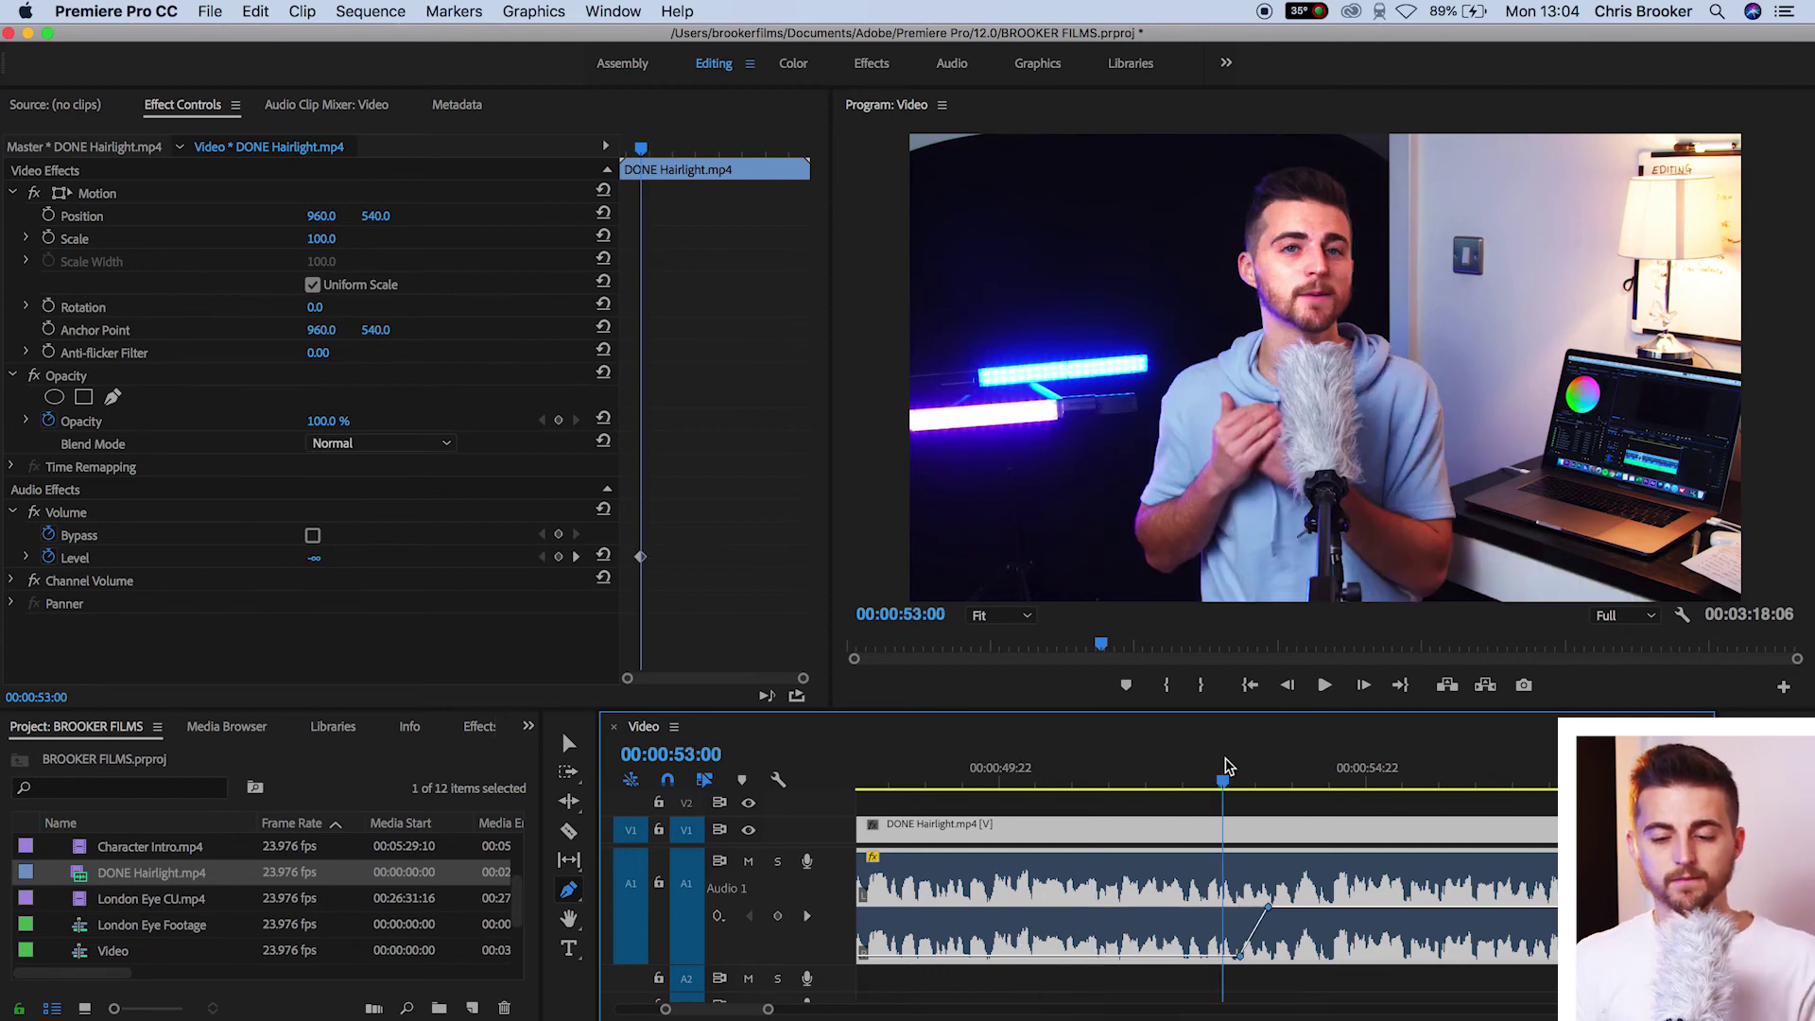
key("space")
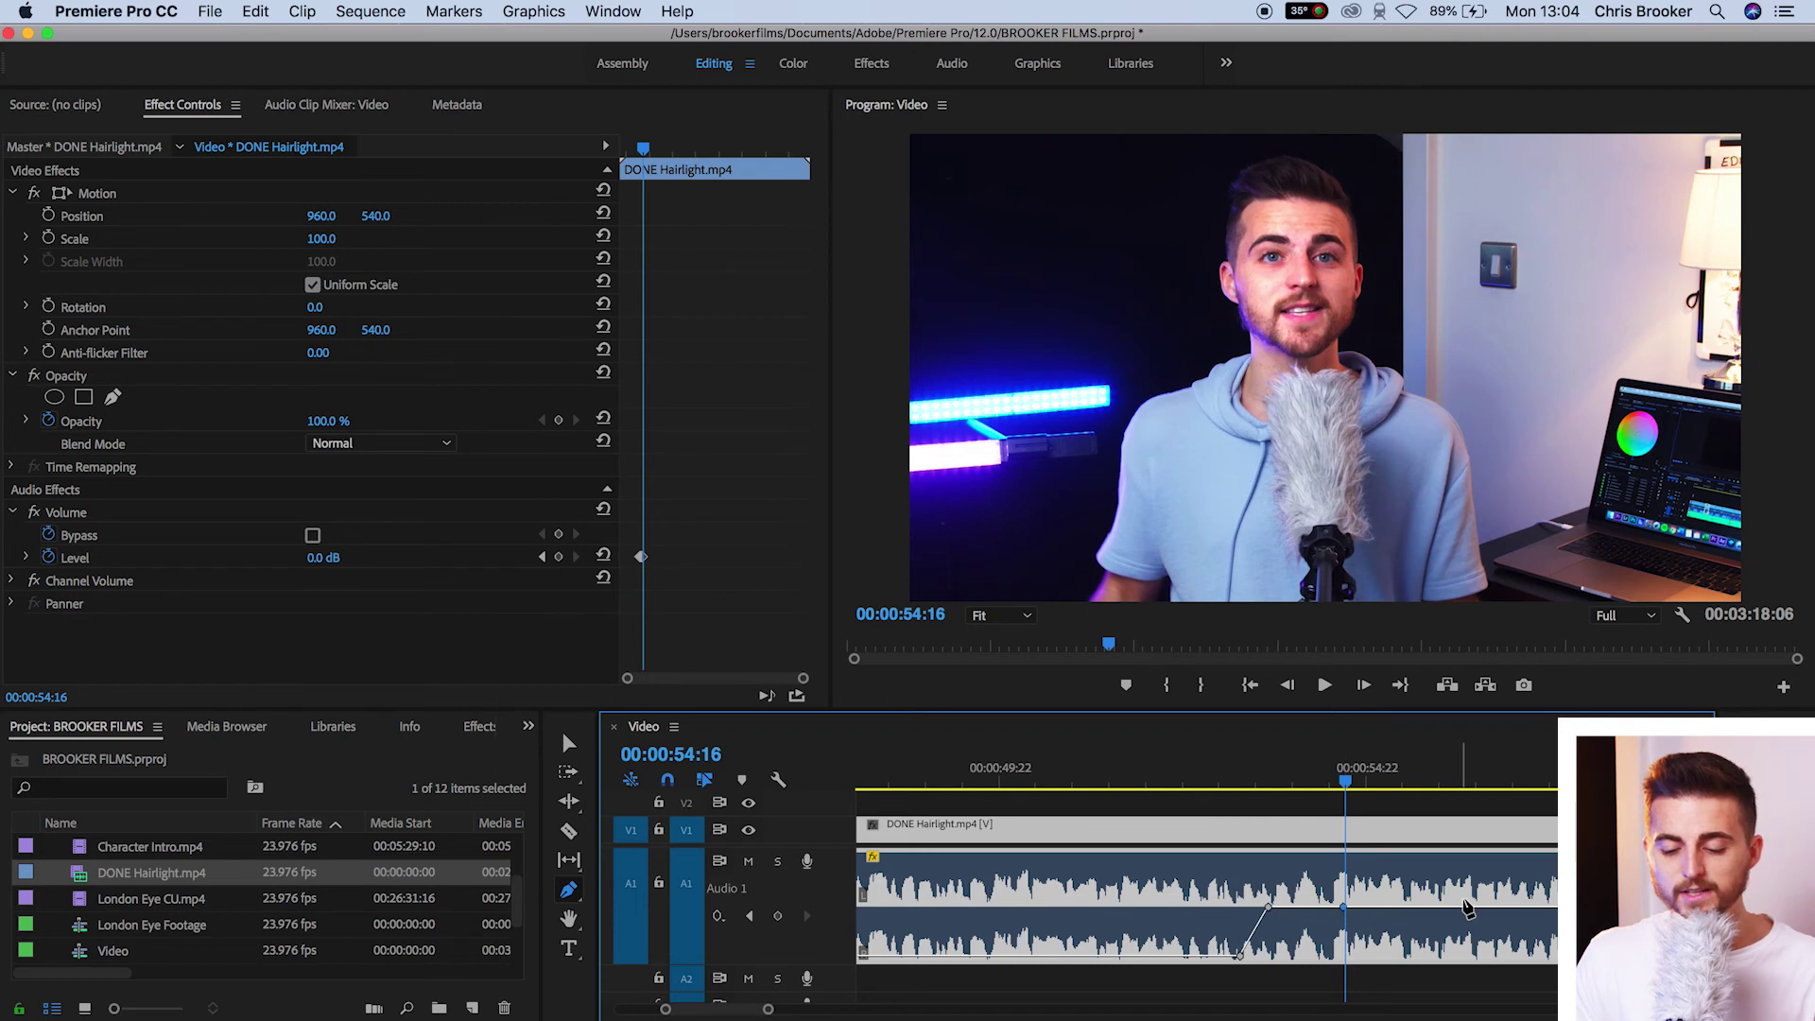
Step: Add a volume keyframe after the fade-in, pull it down to silence, and preview the fade-out
left_click_drag(1503, 908, 1505, 981)
key("space")
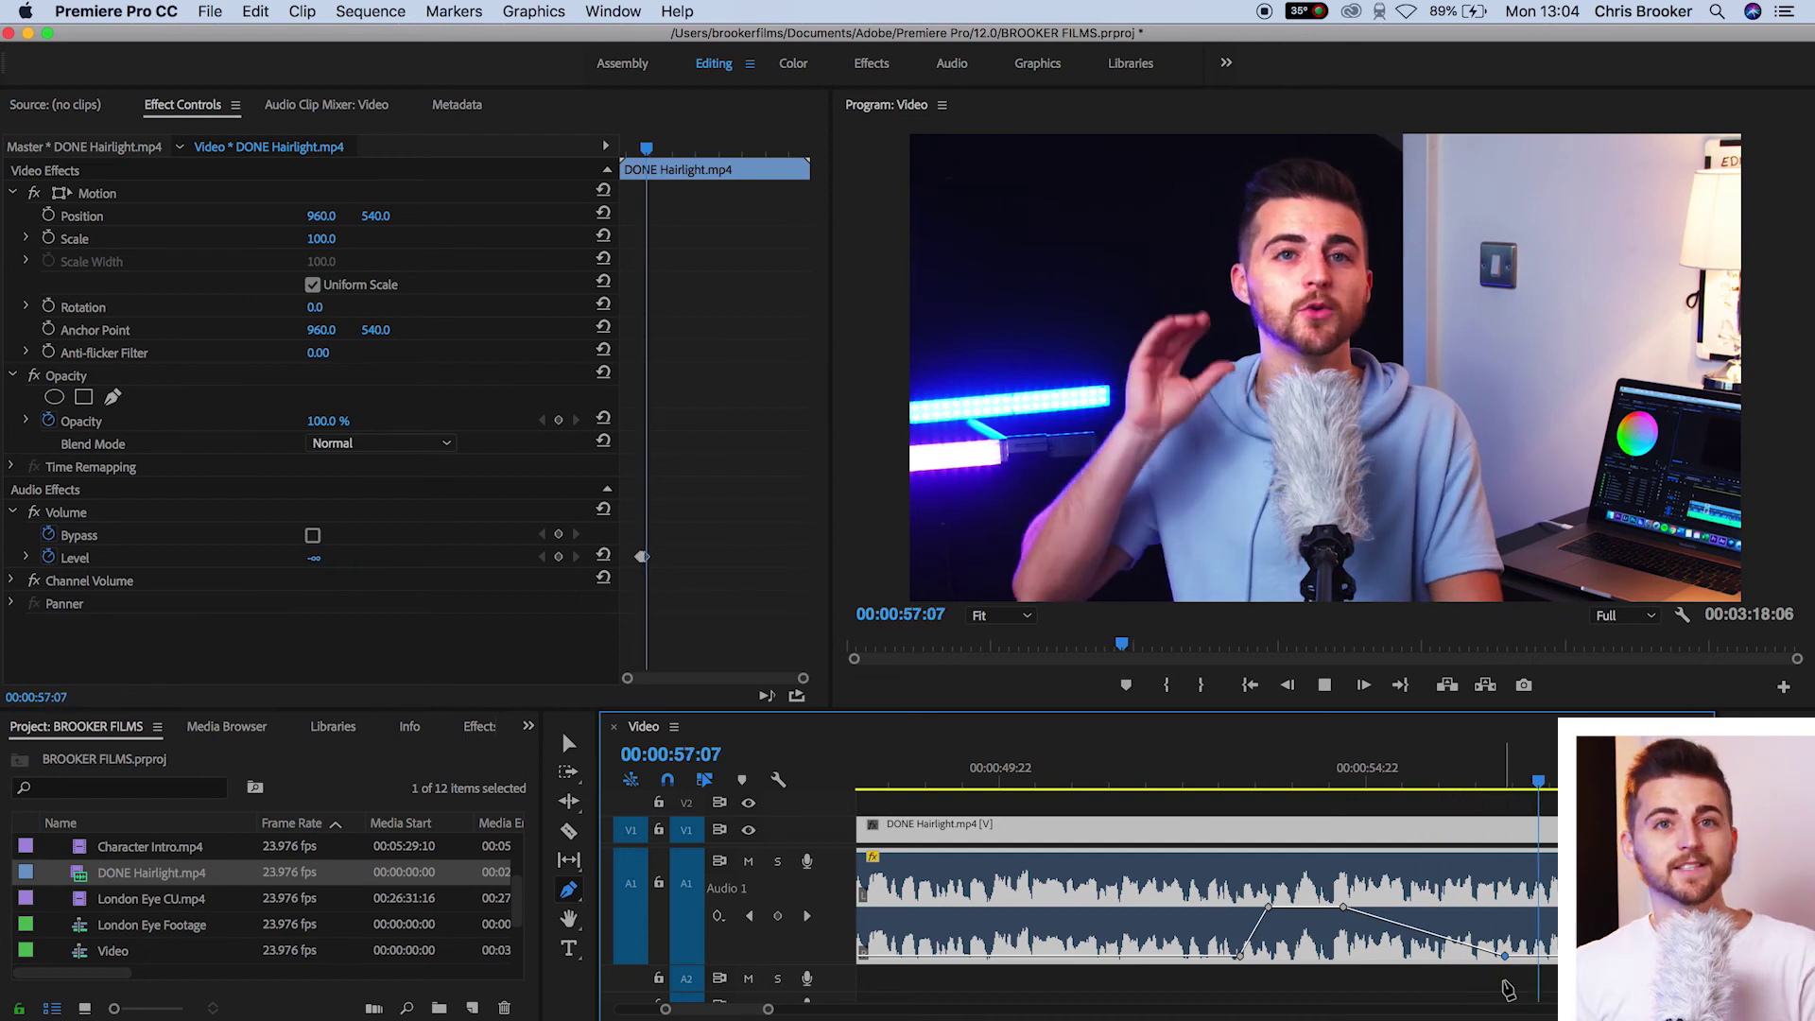
key("space")
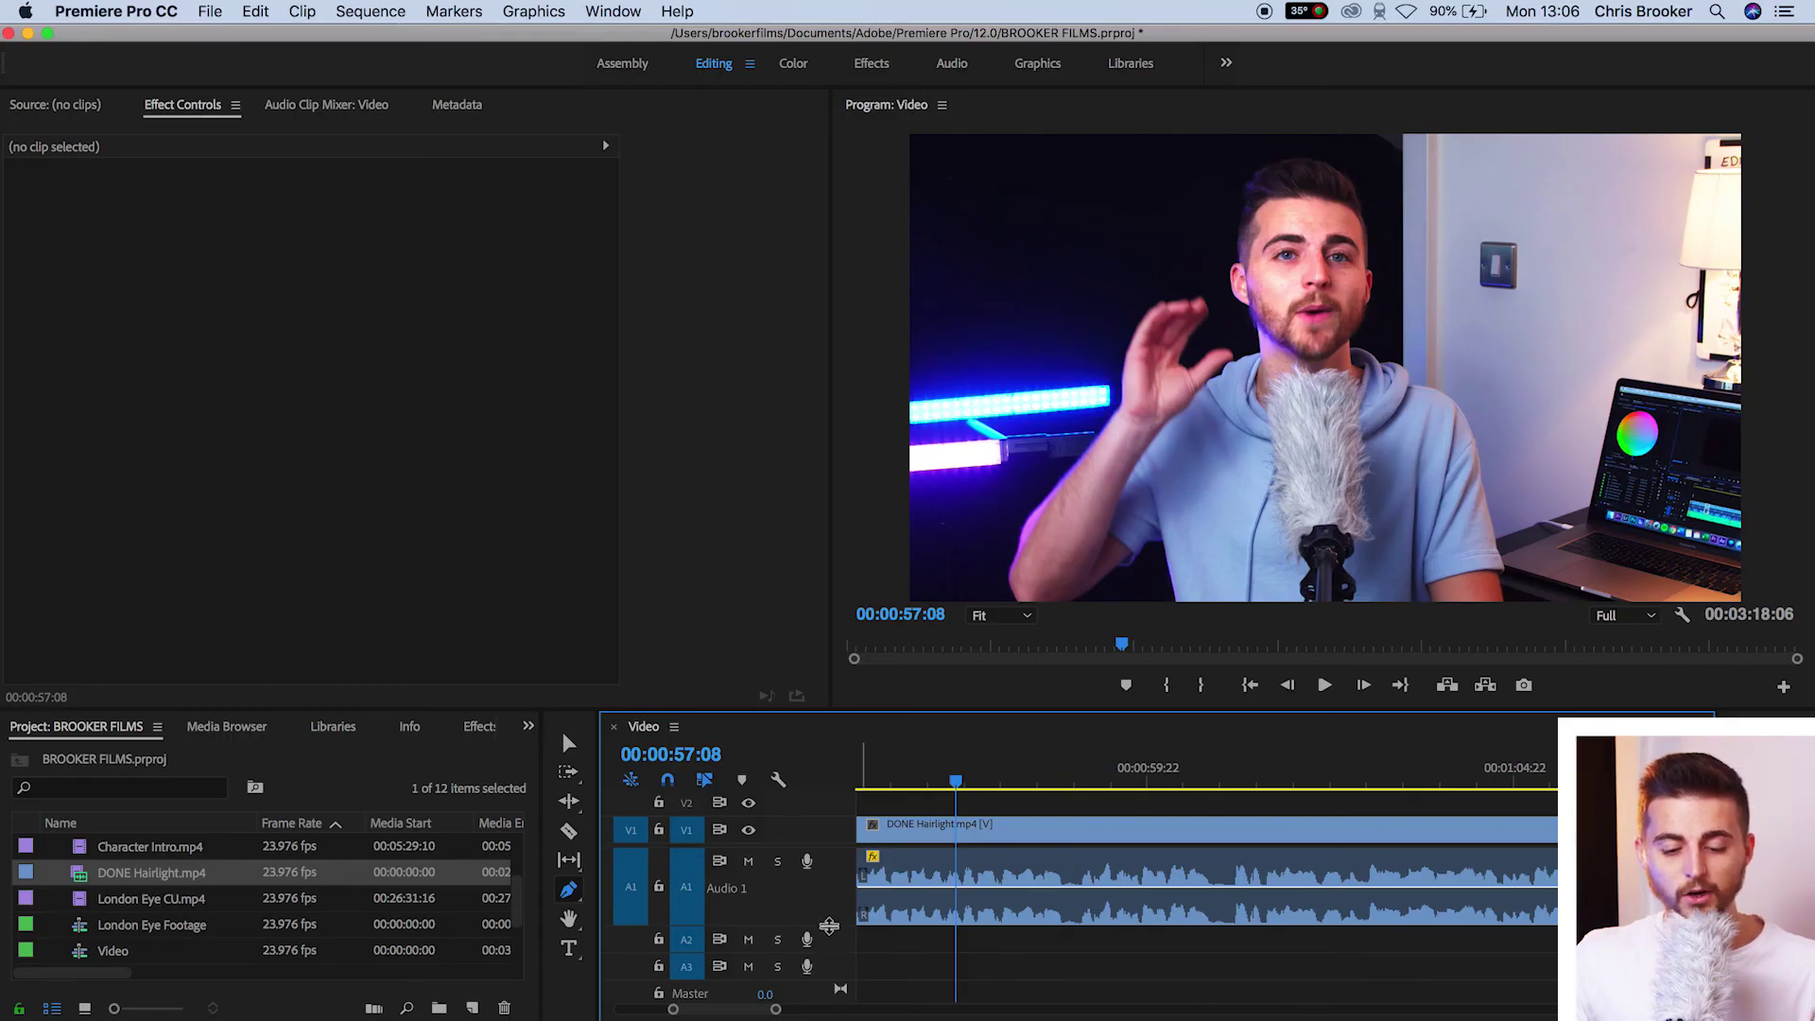
Step: Re-enlarge track A1 and add two volume keyframes ramping down to silence just after 00:00:57:08
left_click_drag(829, 925, 823, 867)
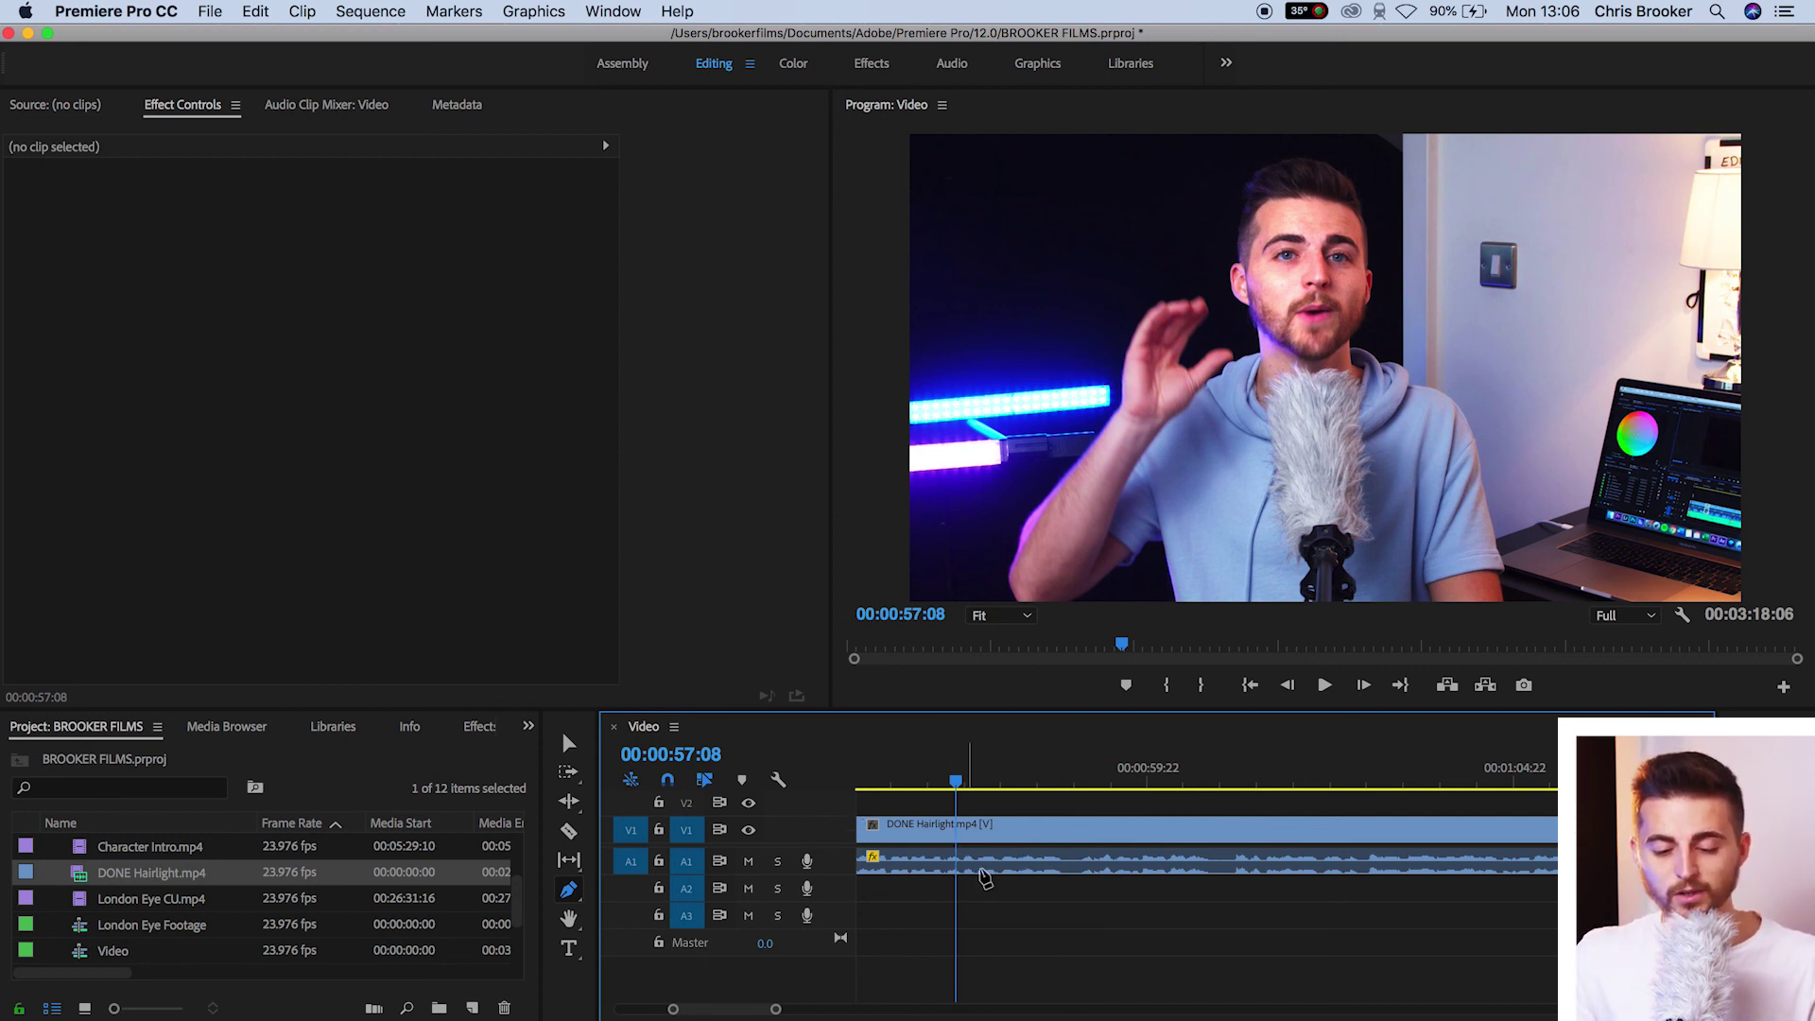
left_click(1057, 872)
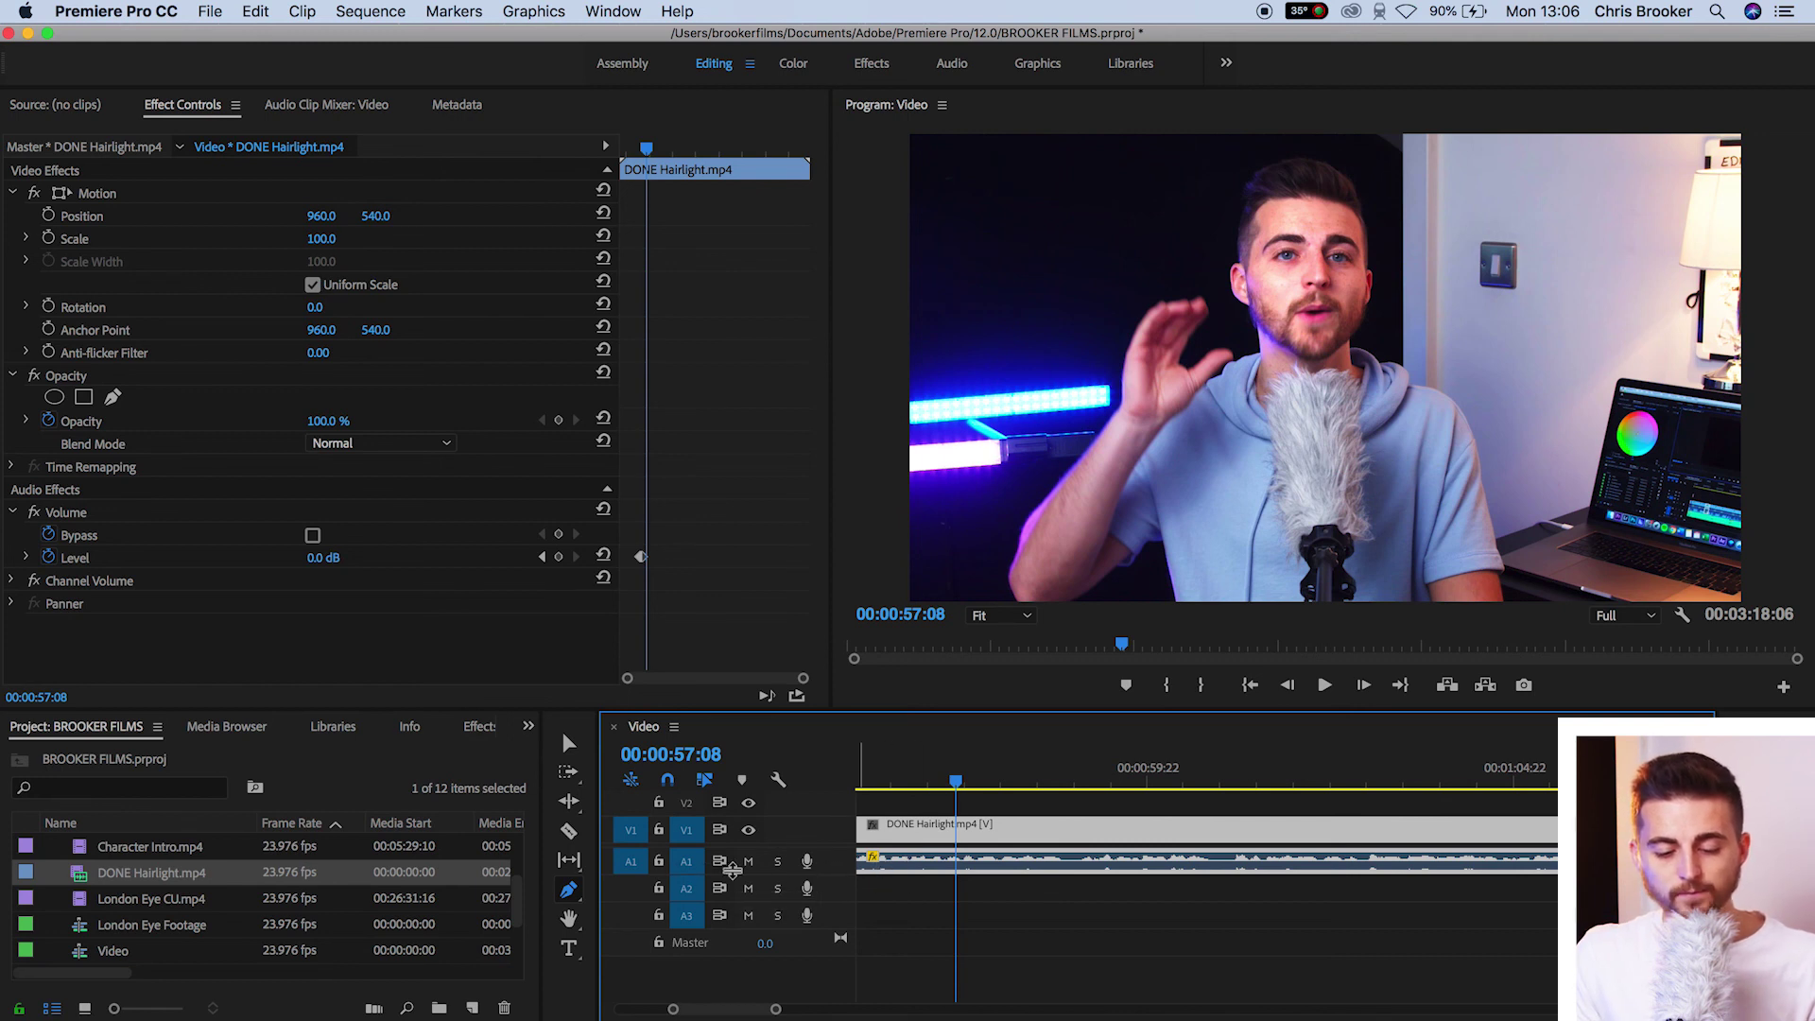
left_click_drag(829, 871, 832, 939)
left_click(998, 893)
left_click(1068, 894)
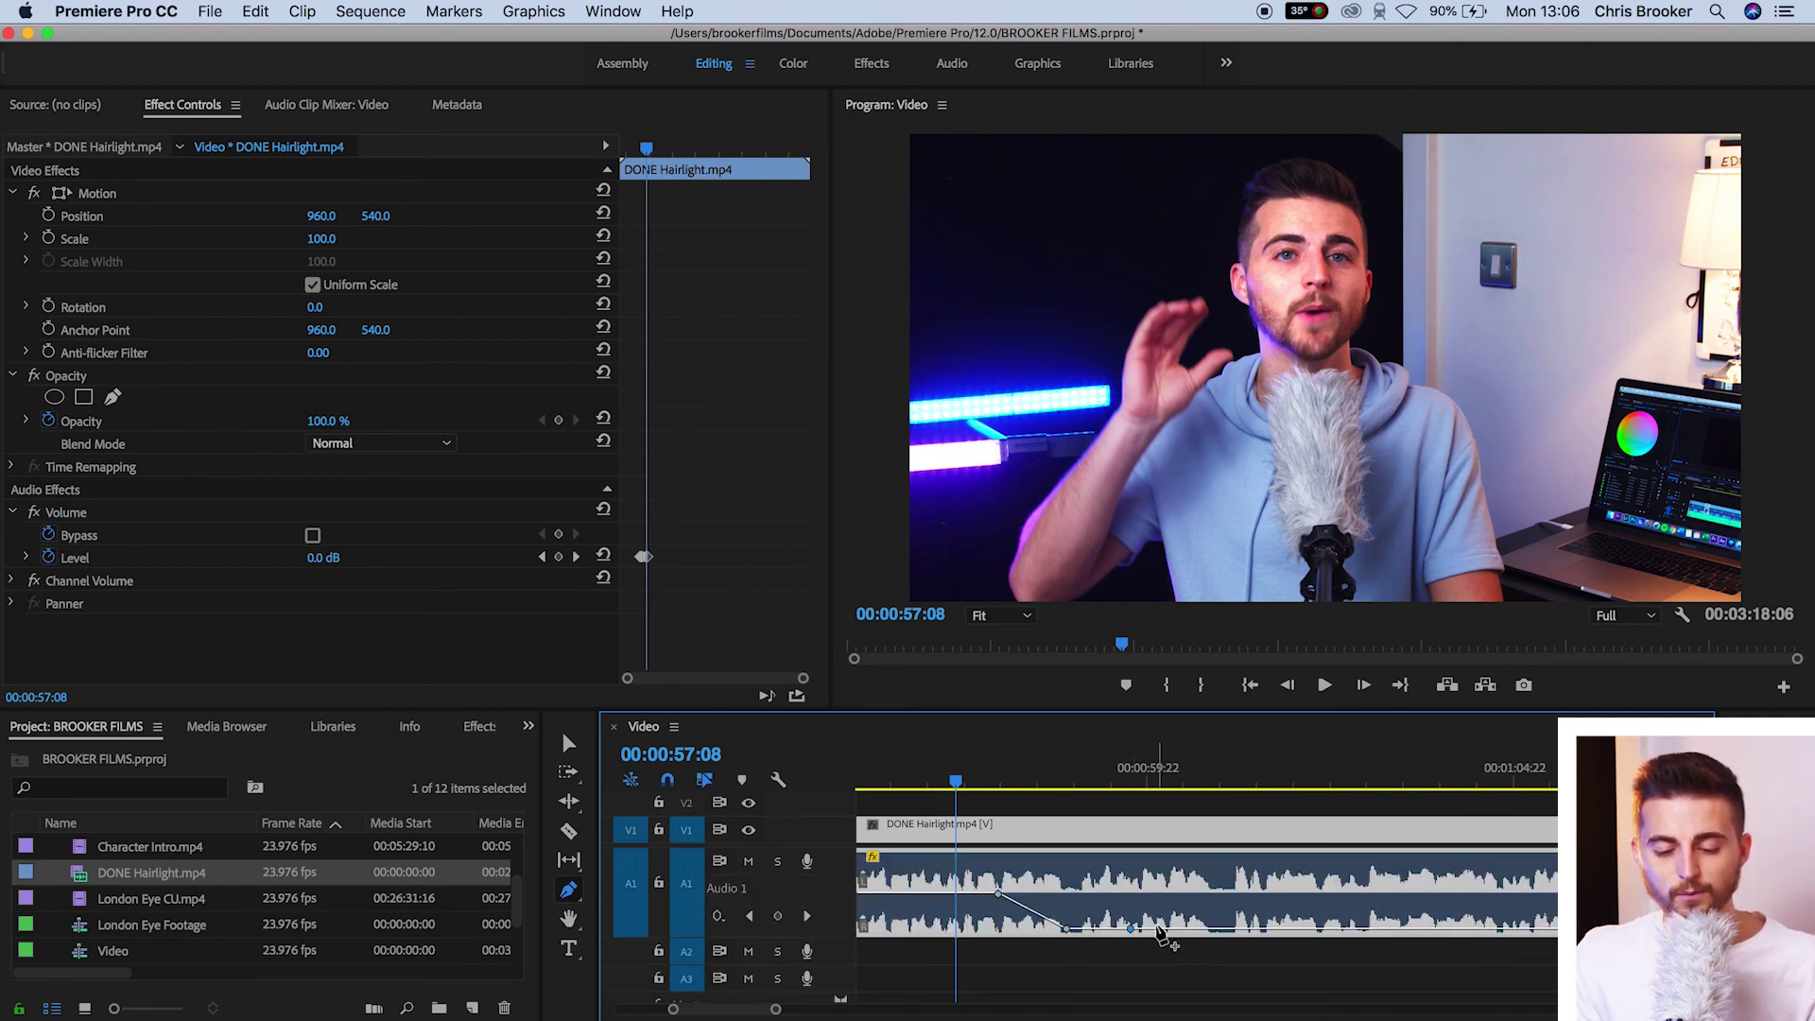